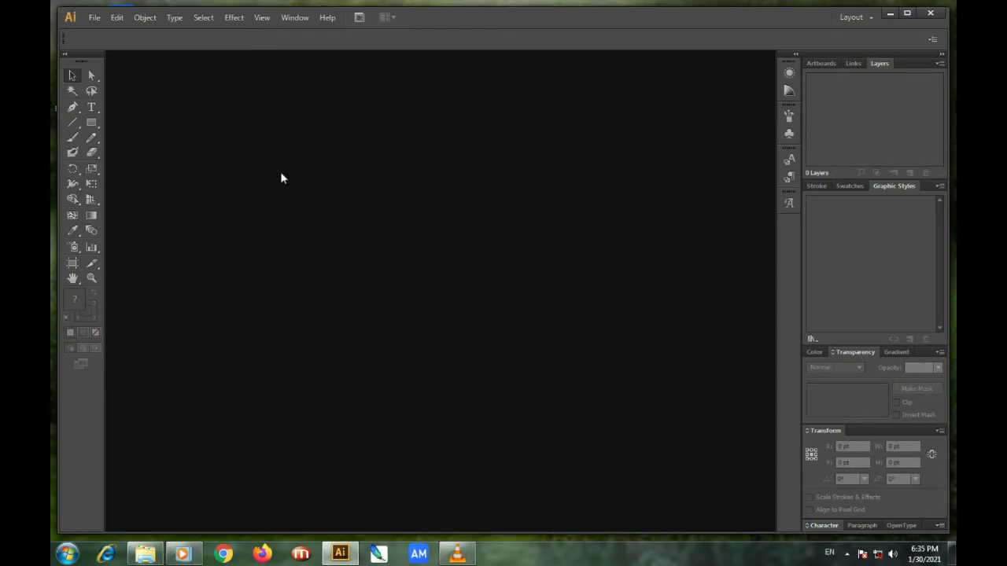
- Start a new document from the File menu to set up a 2560 × 1440 pt artboard
click(92, 17)
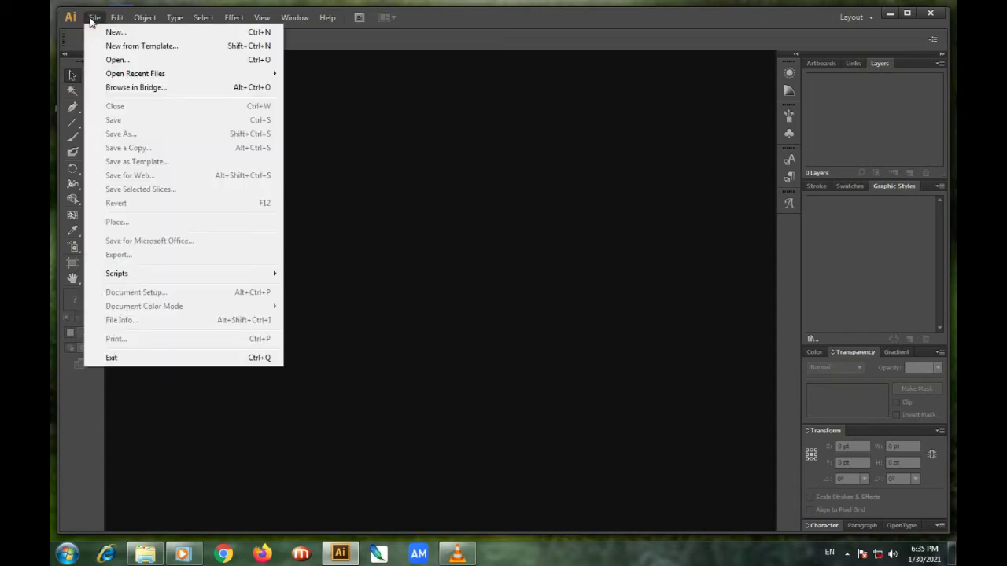
click(102, 30)
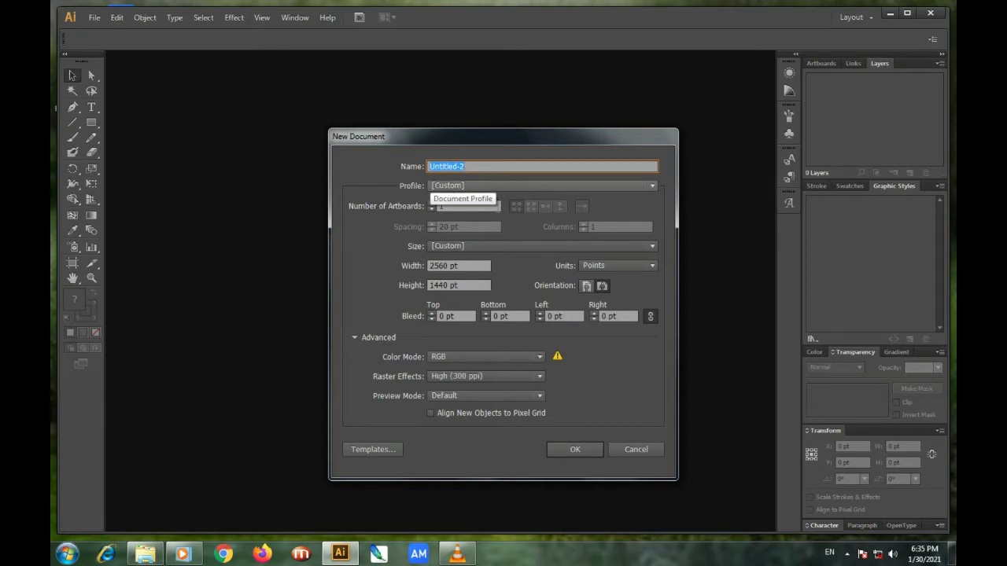
- Create the 2560 × 1440 pt document, then set Fill to None and a 2 pt active stroke
click(575, 451)
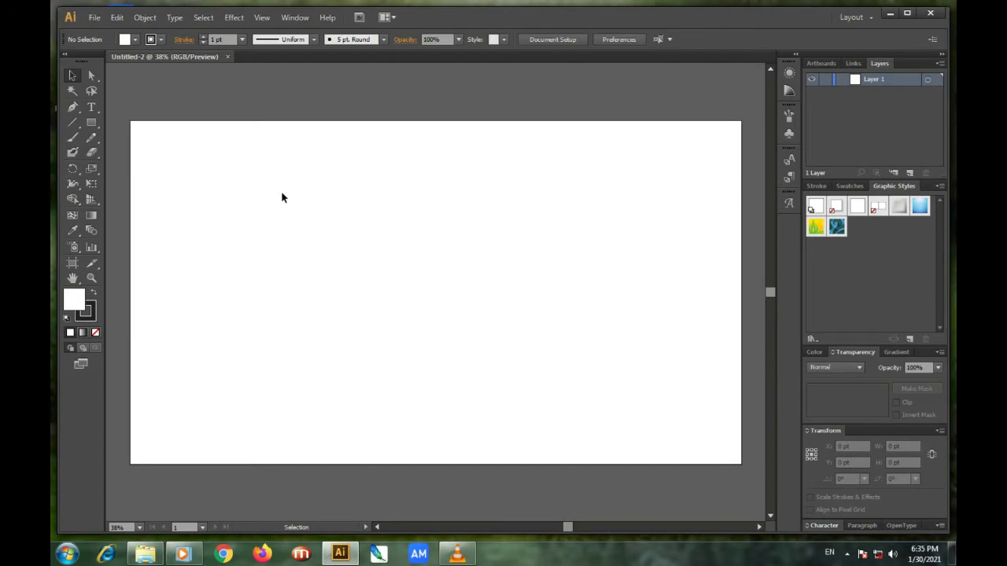
click(87, 305)
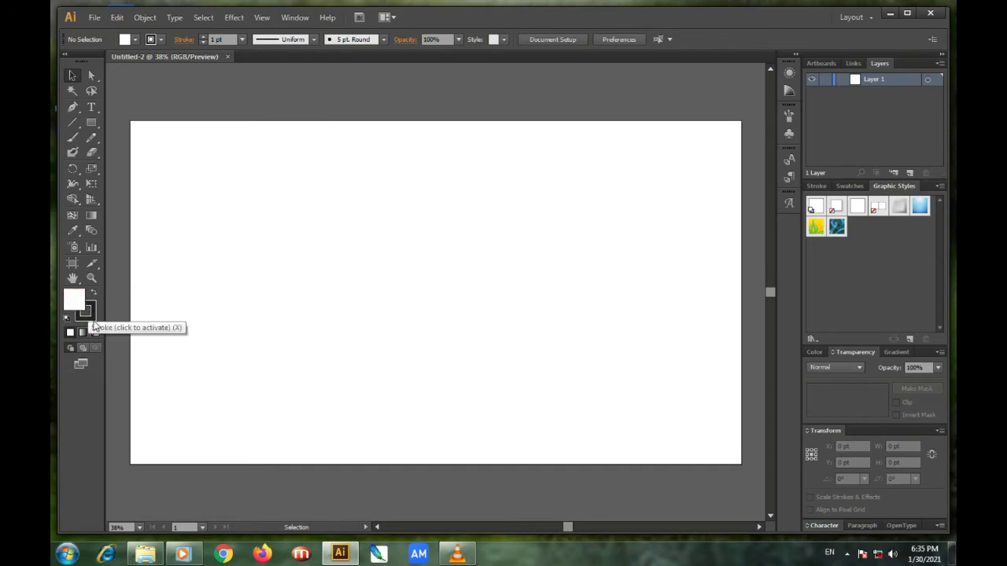
click(95, 333)
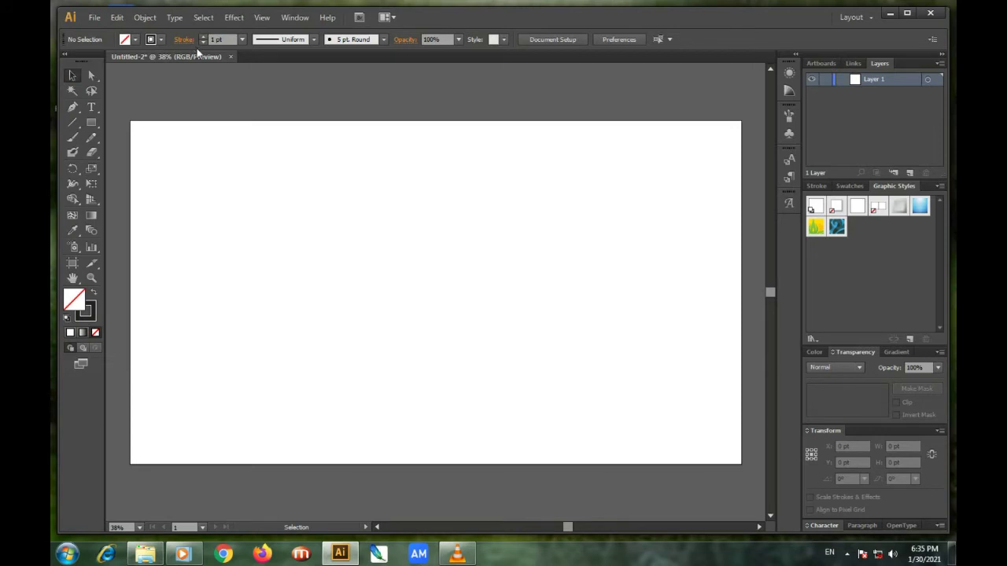
click(241, 40)
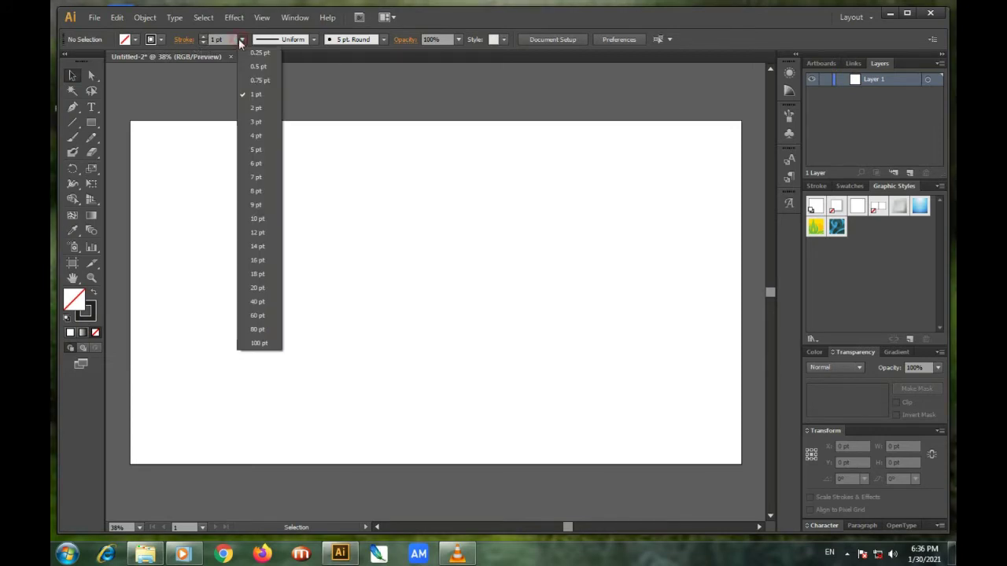
click(258, 111)
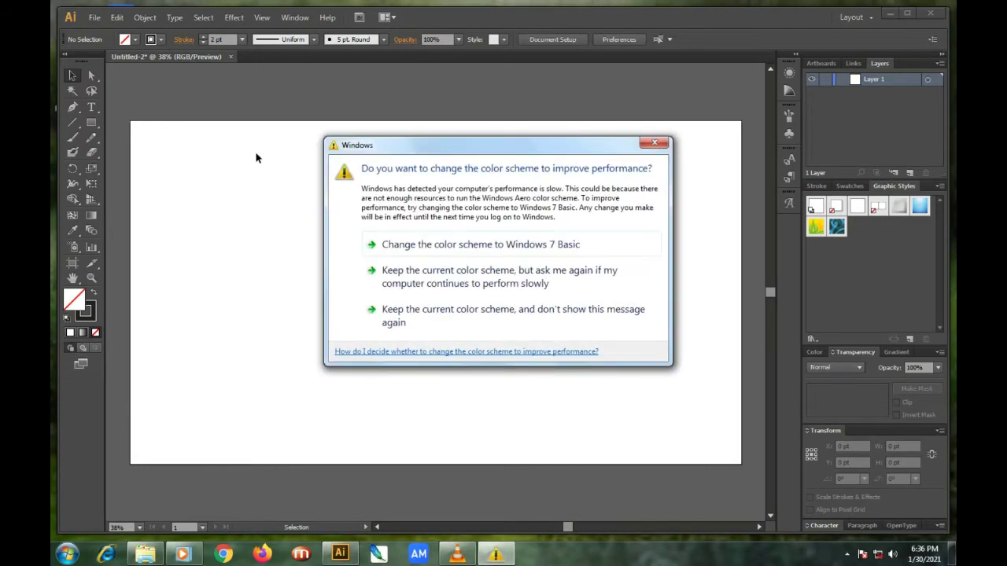
click(654, 146)
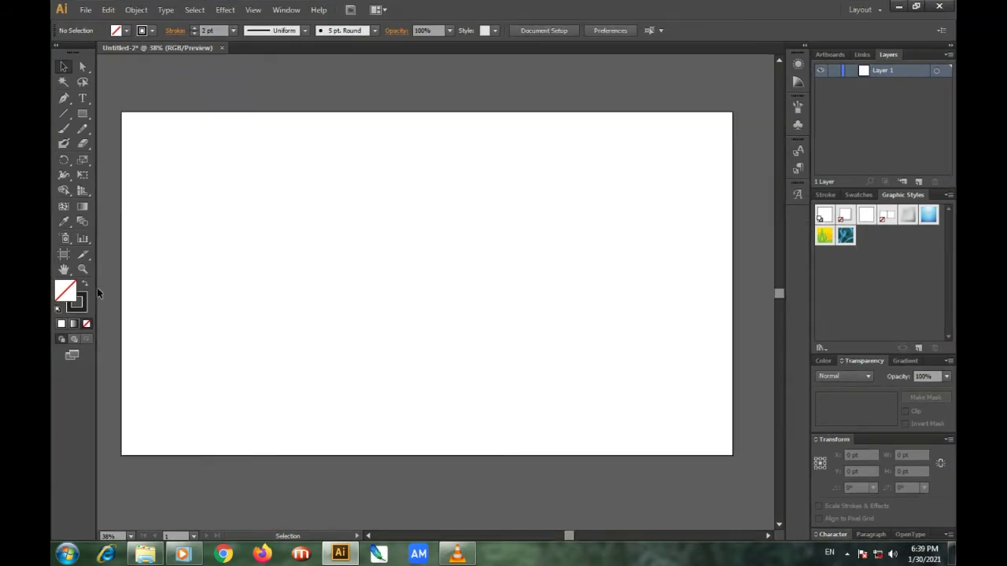
click(86, 299)
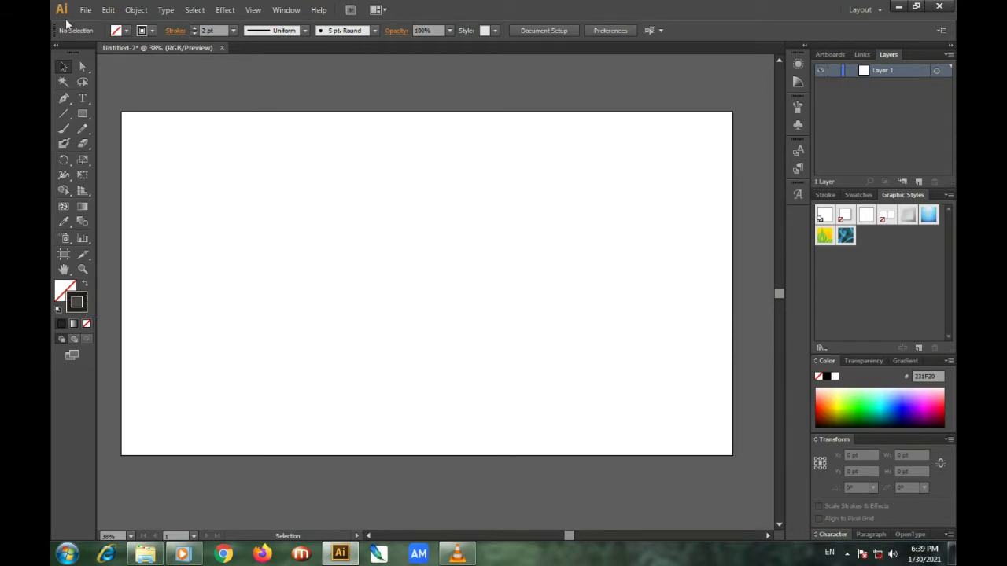
- Draw a horizontal line about 863 pt long across the artboard's left side
click(64, 114)
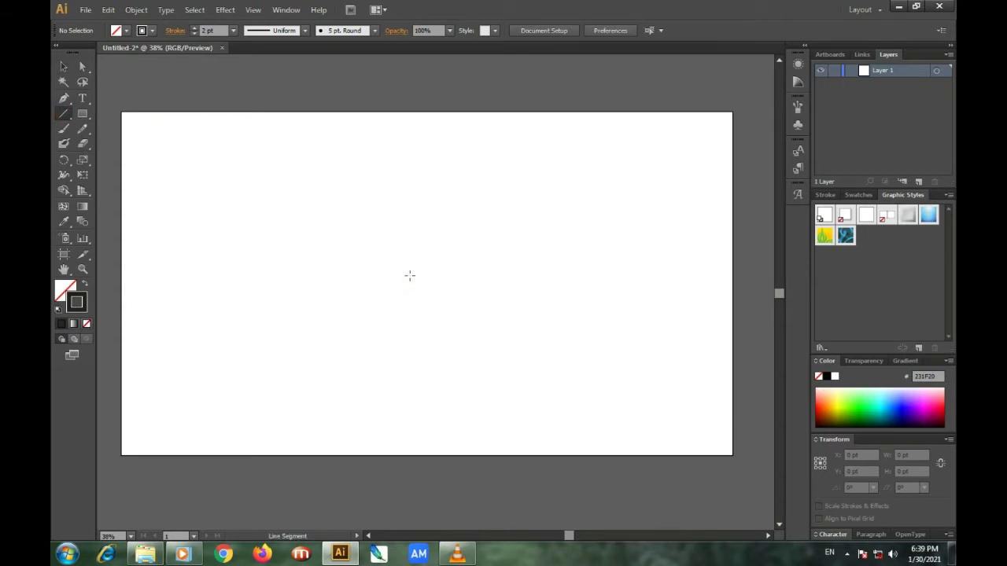
drag(411, 274, 313, 271)
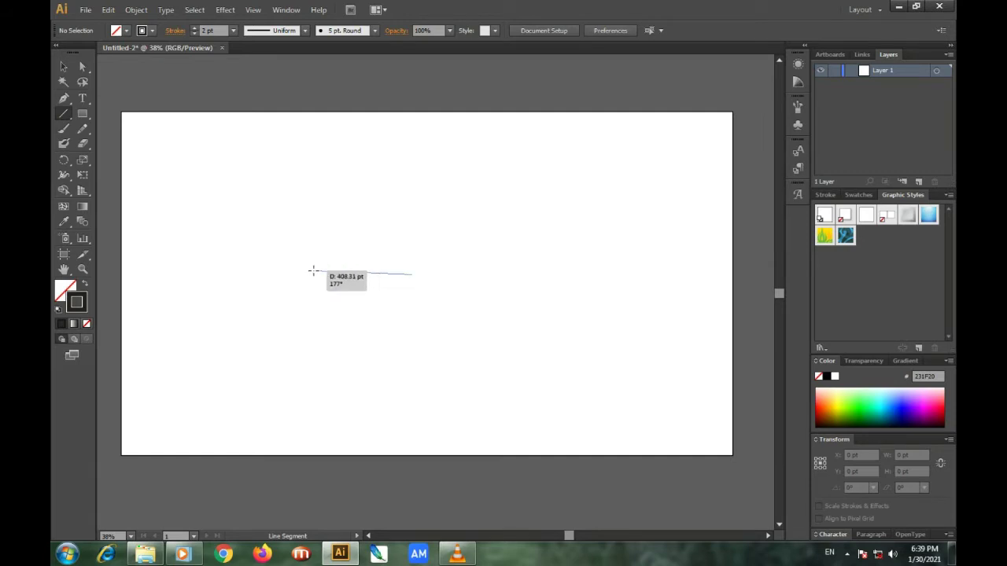
drag(313, 270, 219, 268)
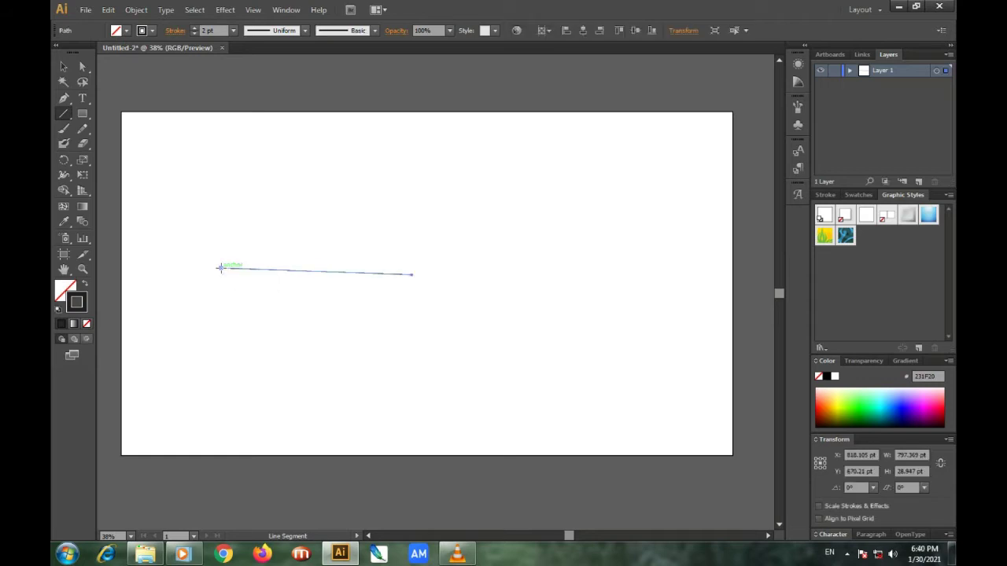
key(ctrl+z)
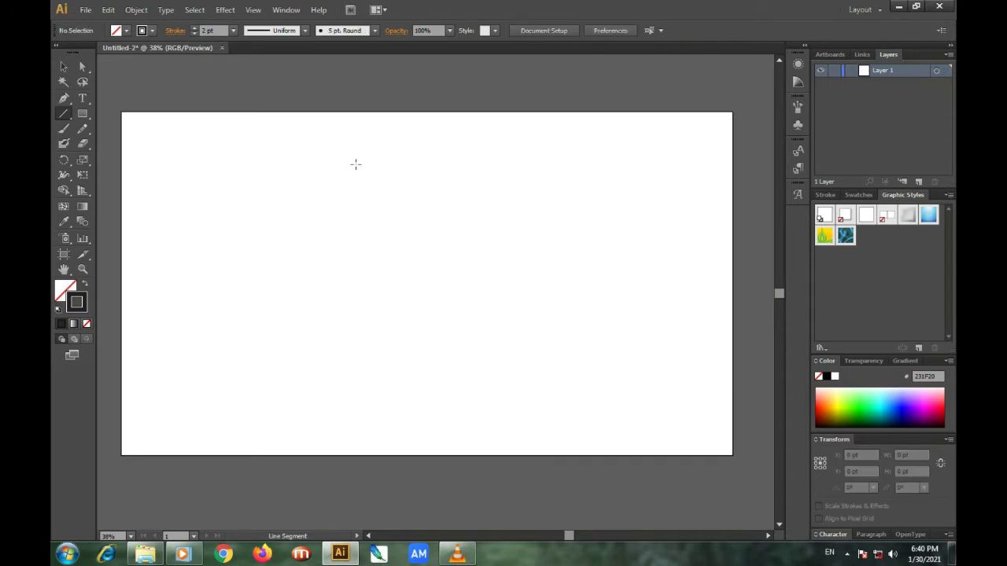
mouse_move(355, 164)
mouse_down()
mouse_move(375, 255)
mouse_move(400, 279)
mouse_move(195, 270)
mouse_up()
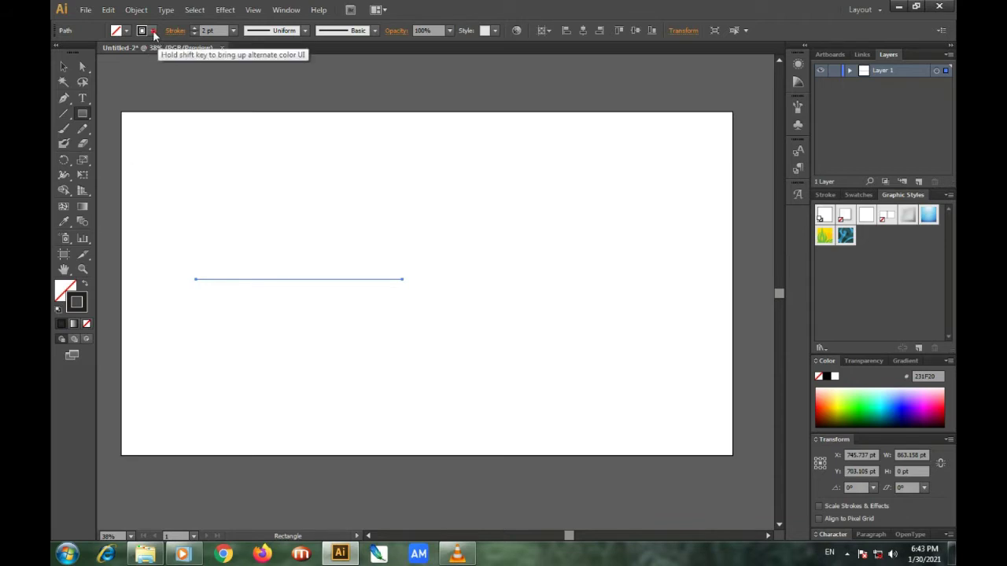
- Set the stroke to blue 27AAE1 and select the Polygon tool
click(154, 33)
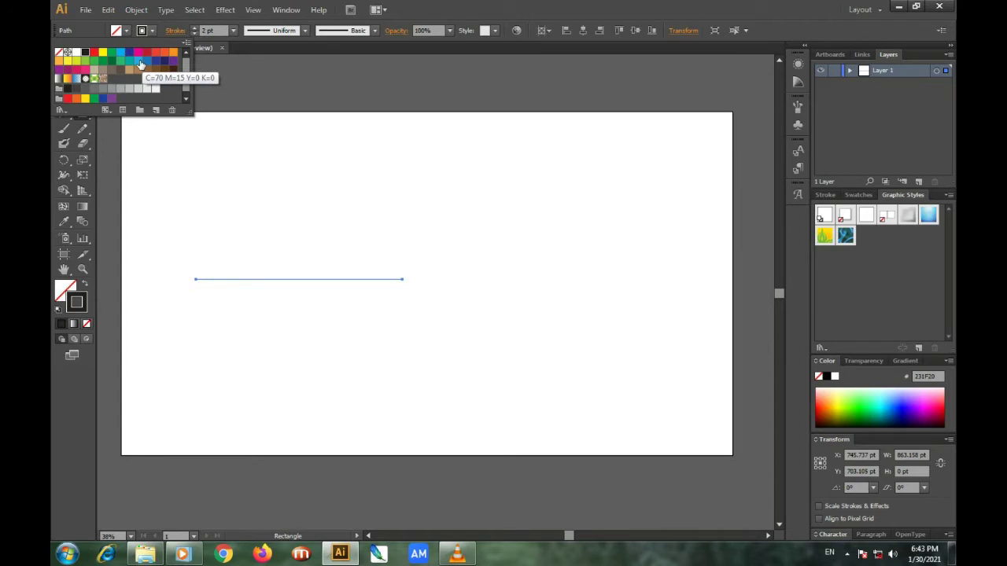
click(140, 63)
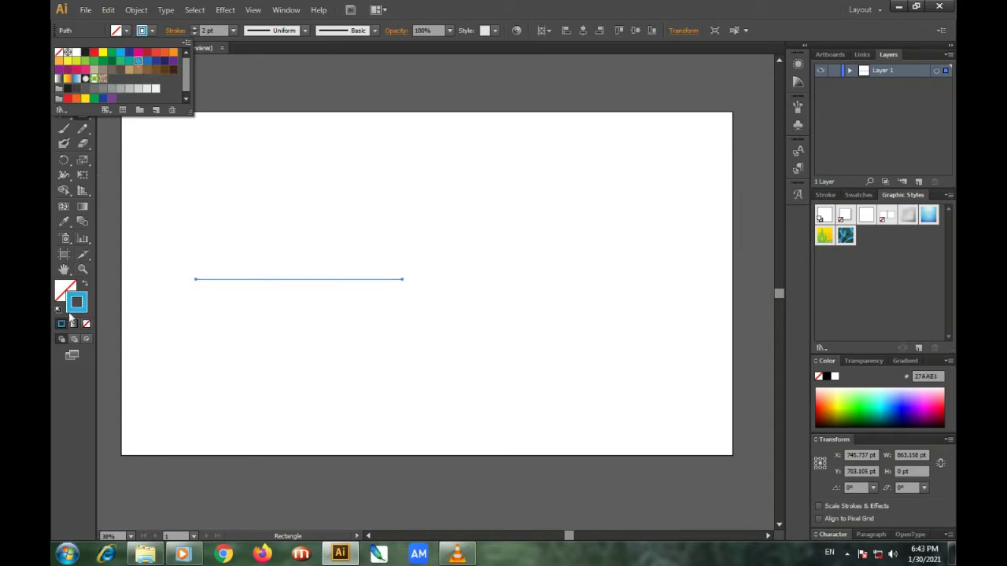
click(107, 140)
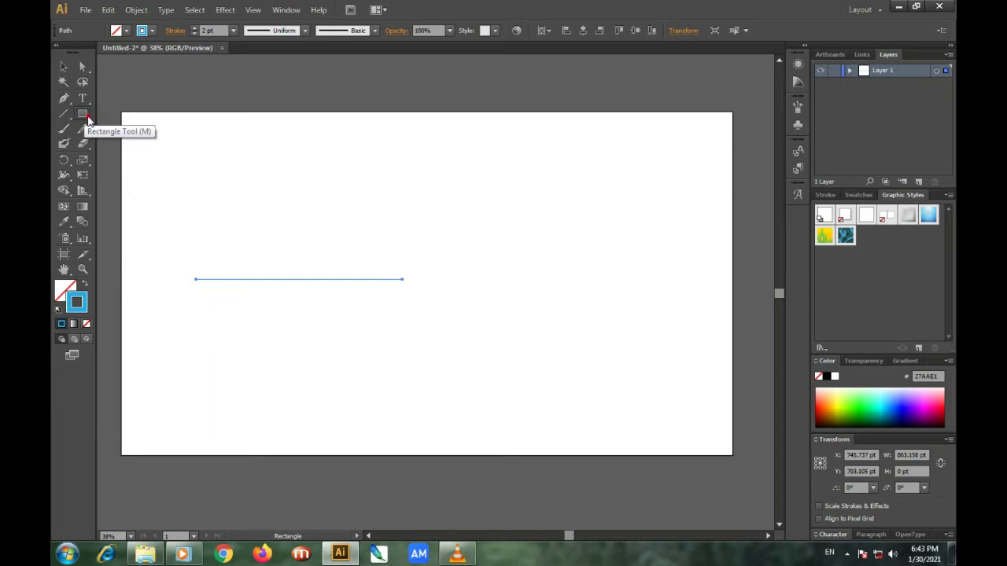
click(87, 116)
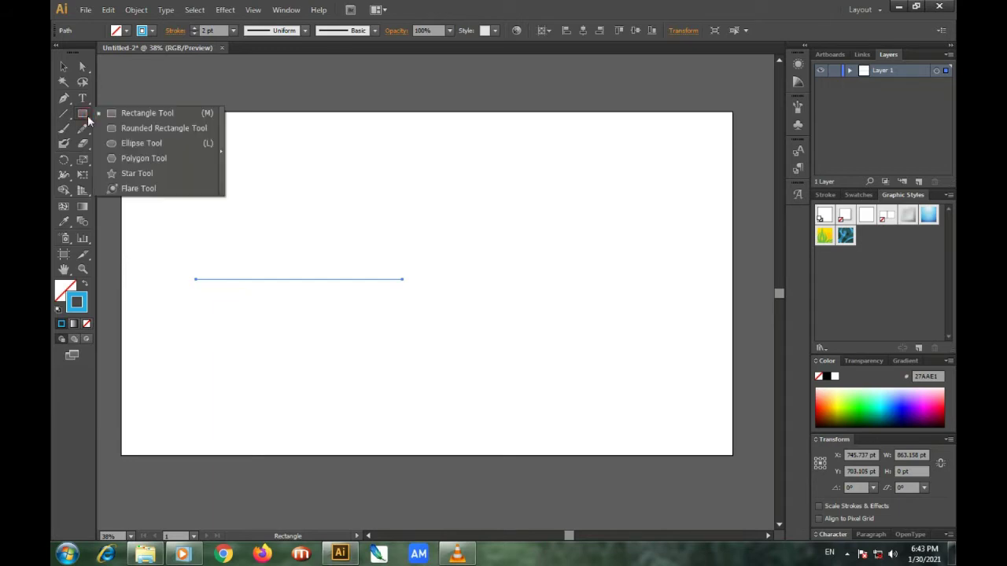
click(142, 158)
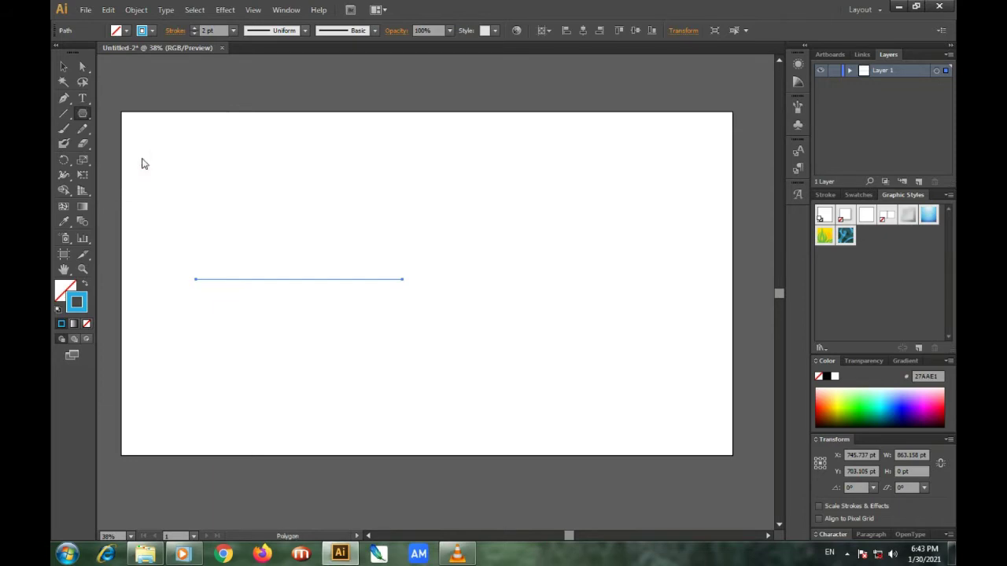
- Create a six-sided hexagon with a 335 pt radius
click(426, 233)
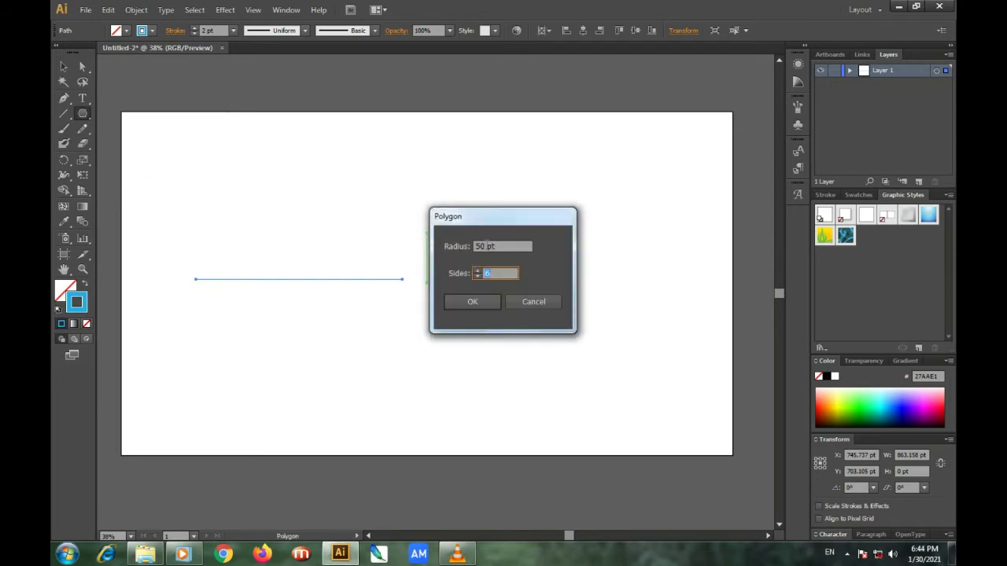
drag(487, 246, 476, 248)
text(3)
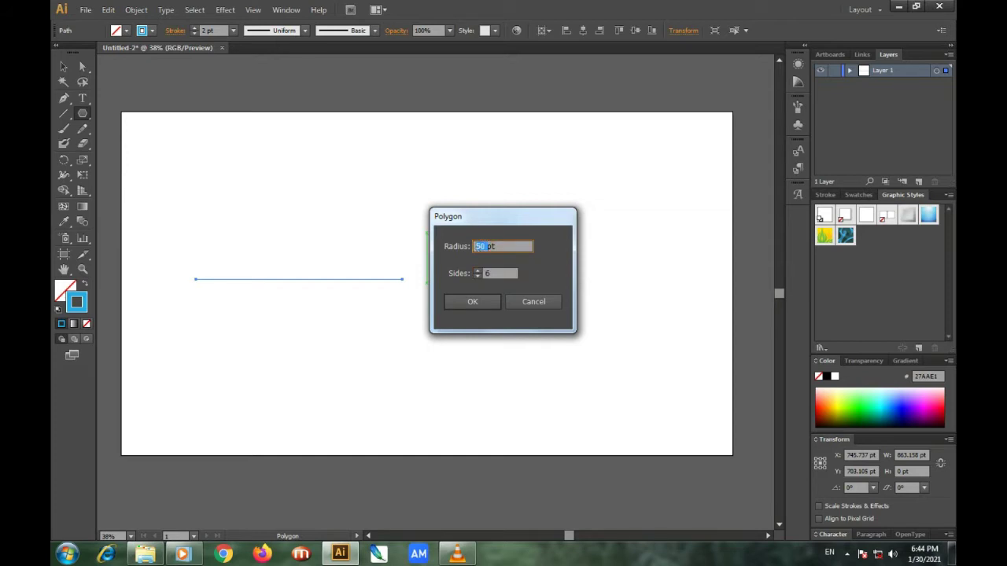
text(35)
click(472, 302)
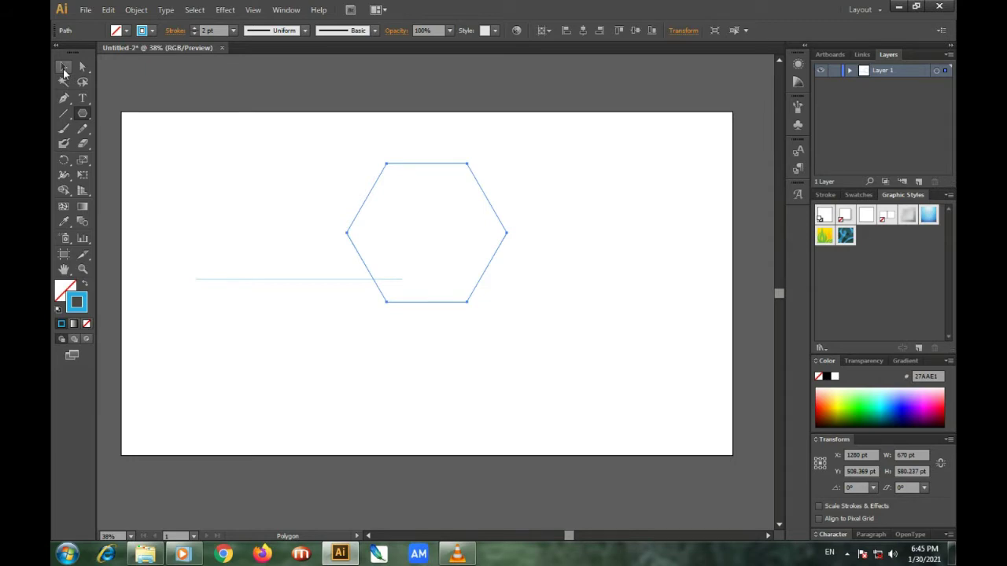
- Move the hexagon so its left corner sits on the horizontal line's end
click(62, 67)
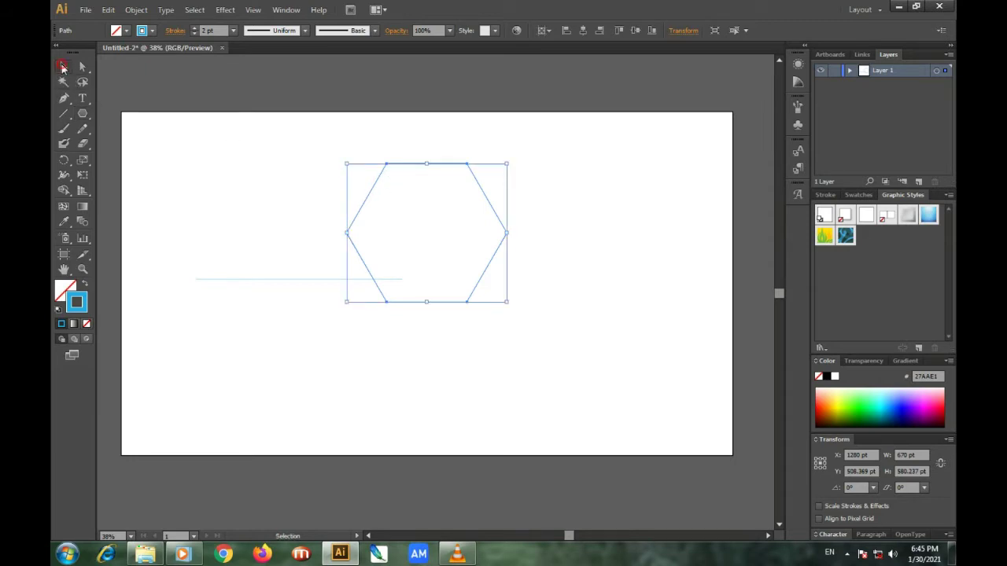
click(363, 264)
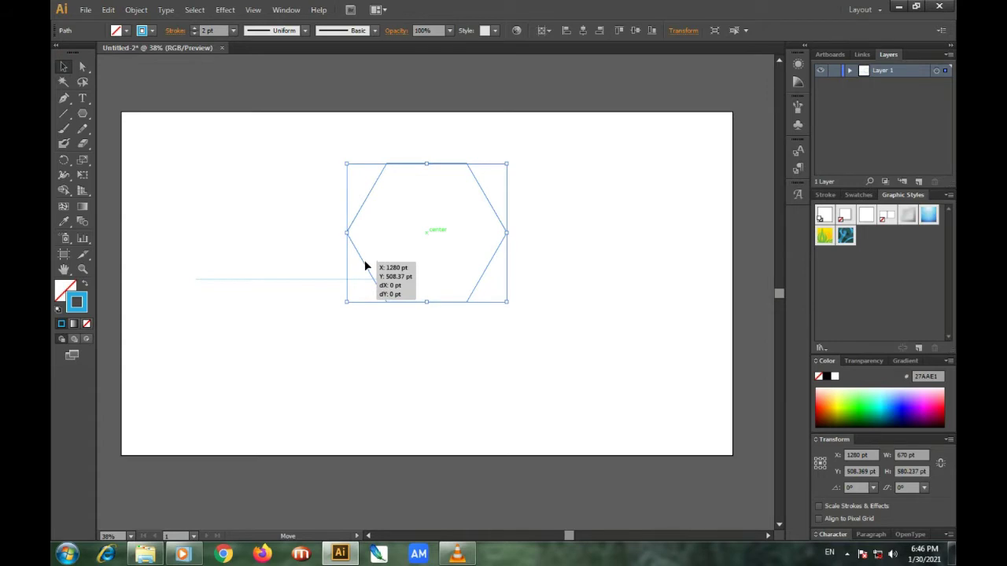
mouse_move(365, 265)
mouse_down()
mouse_move(367, 295)
mouse_move(347, 314)
mouse_up()
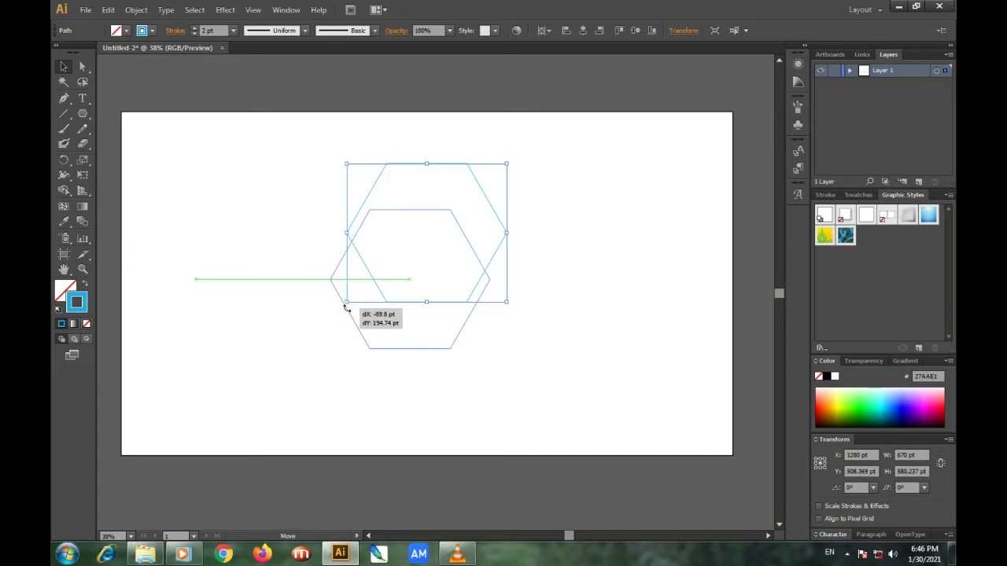
drag(347, 313, 346, 307)
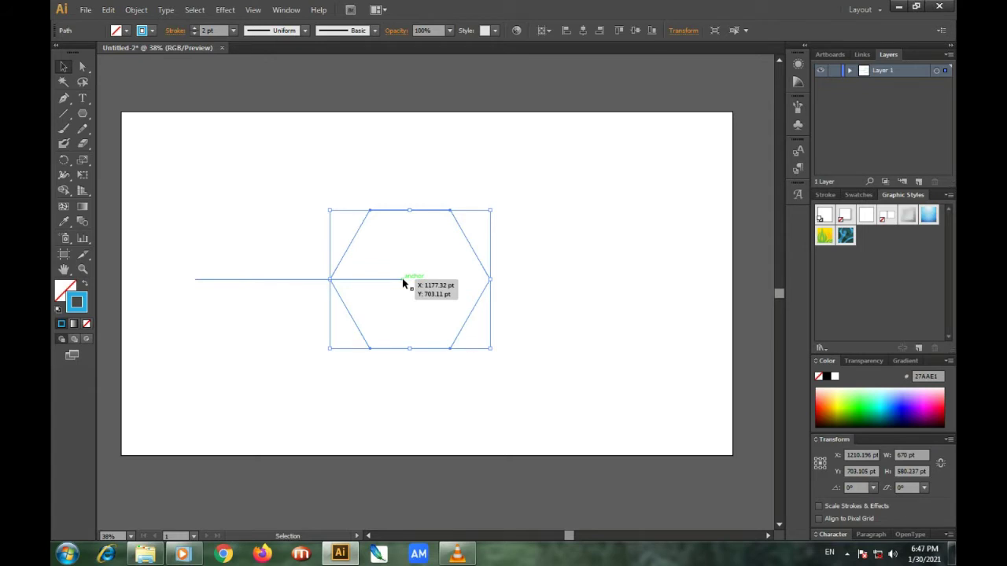
- Create a second hexagon with a 235 pt radius inside the first
click(84, 115)
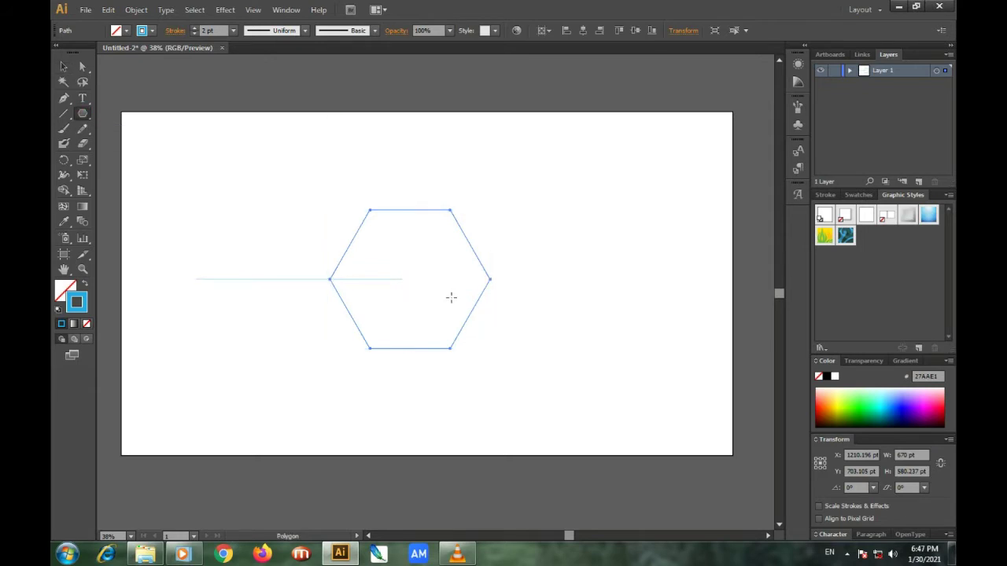
click(402, 280)
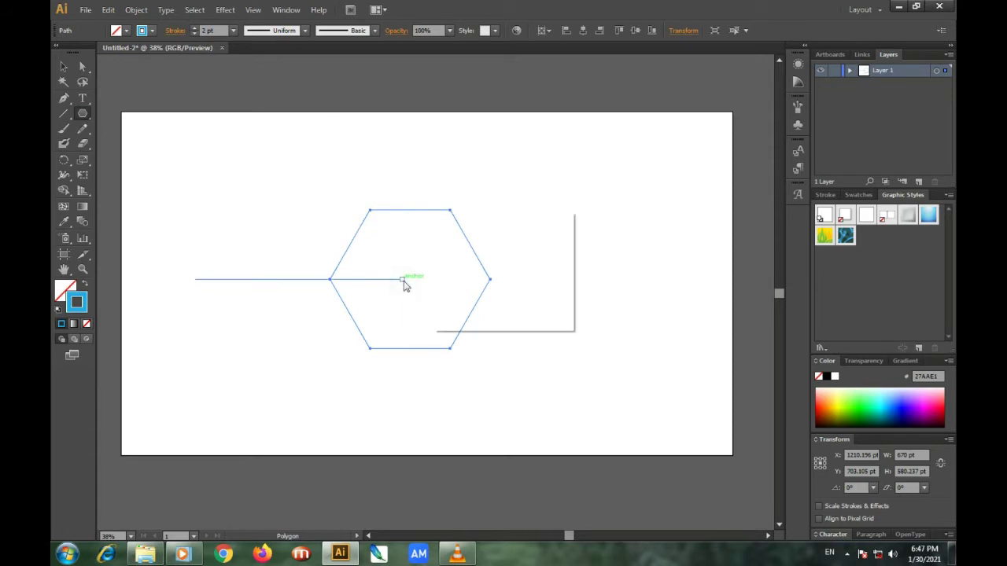
click(480, 246)
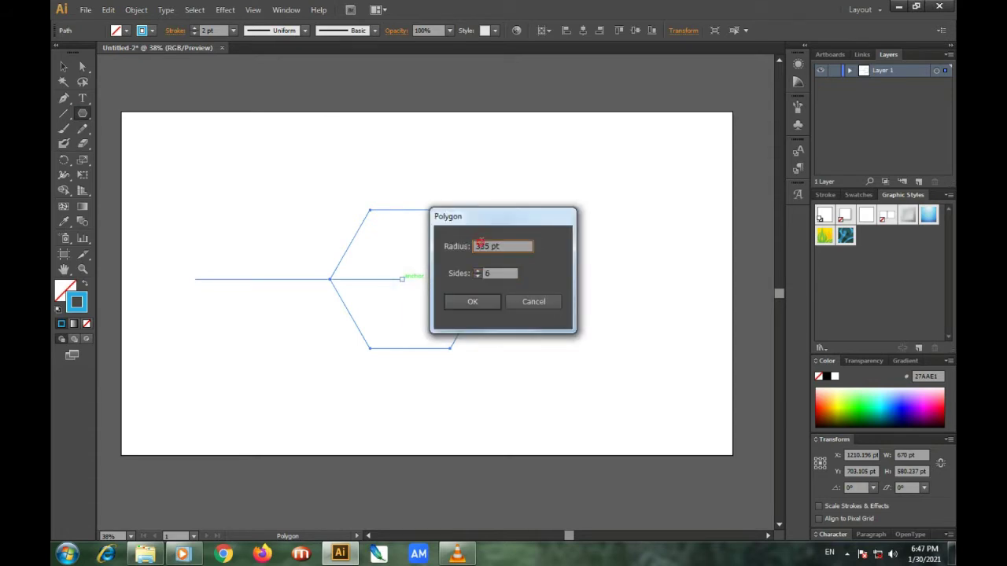
key(BackSpace)
text(2)
click(477, 301)
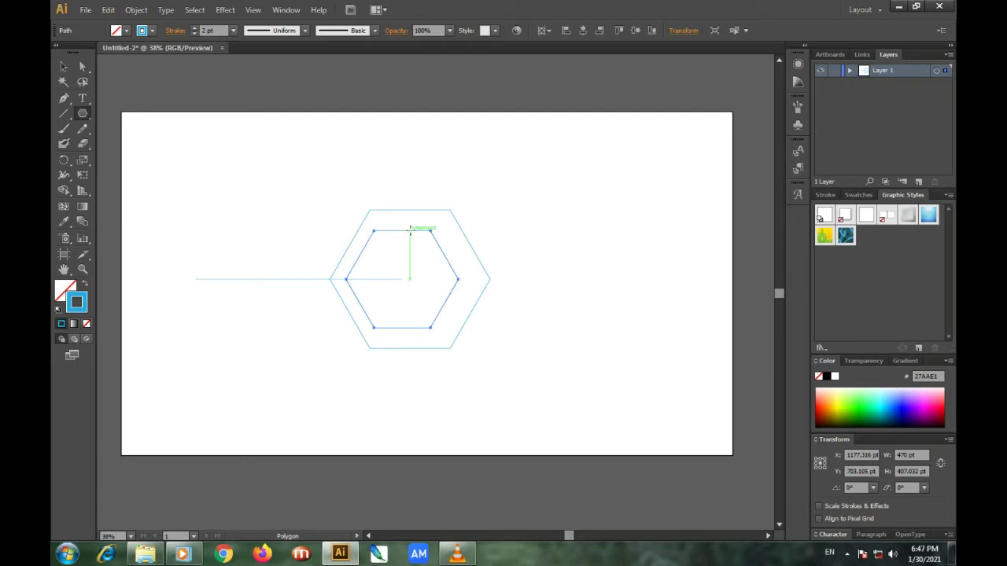
- Select the inner hexagon and shift it about 33 pt to the right
click(64, 67)
click(375, 281)
click(413, 233)
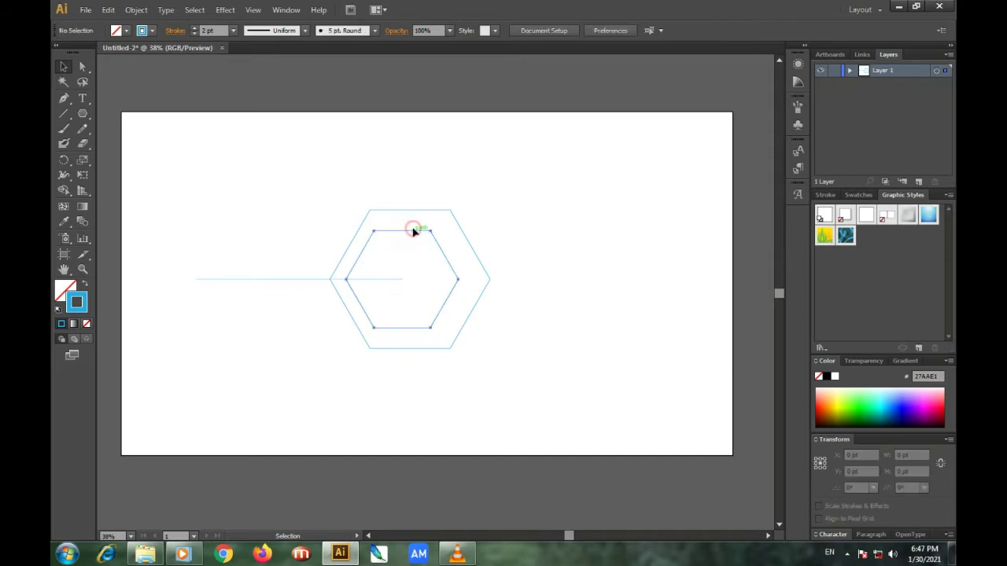
click(413, 231)
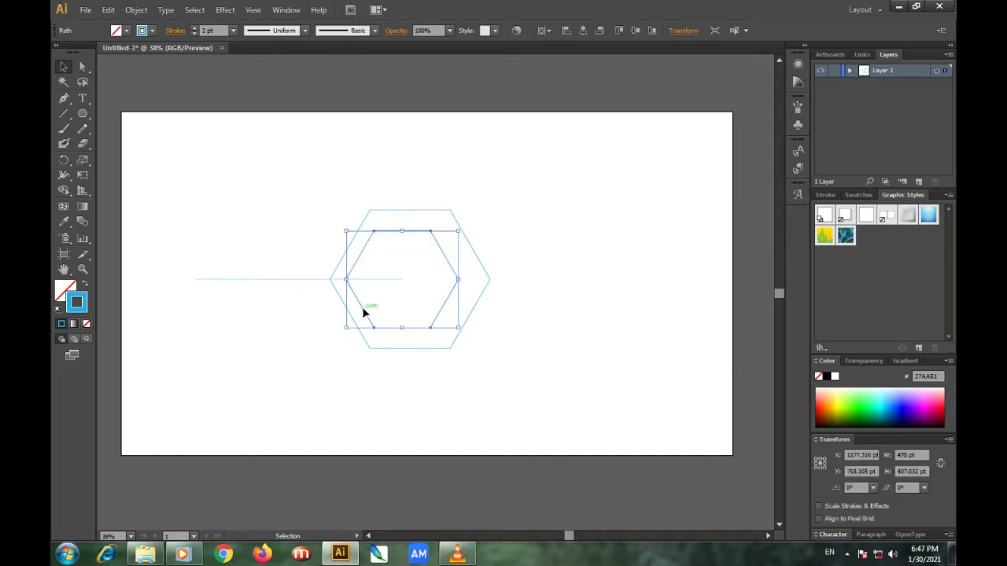
drag(365, 312, 371, 308)
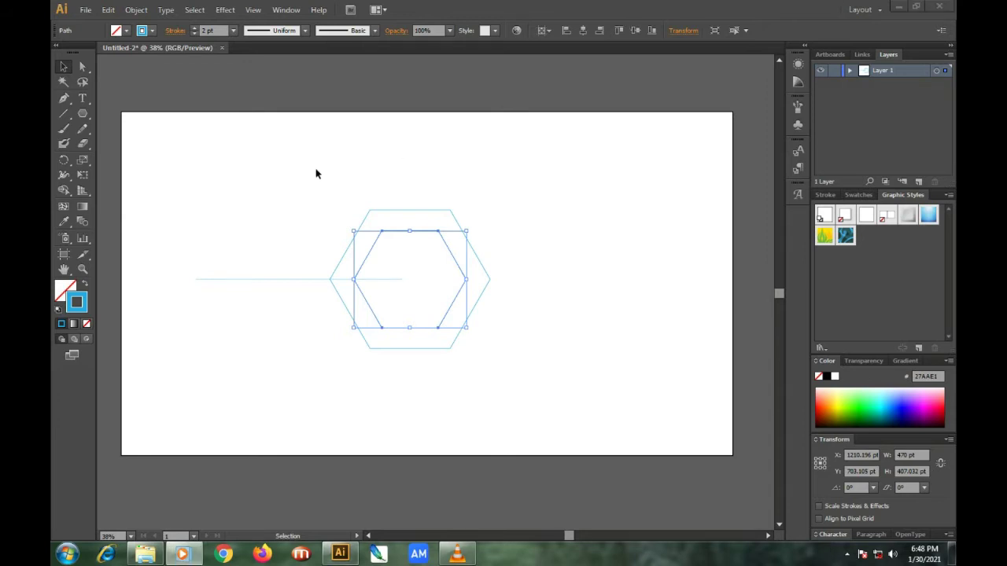
- Add a 100 pt radius hexagon at the centre of the rings
click(83, 114)
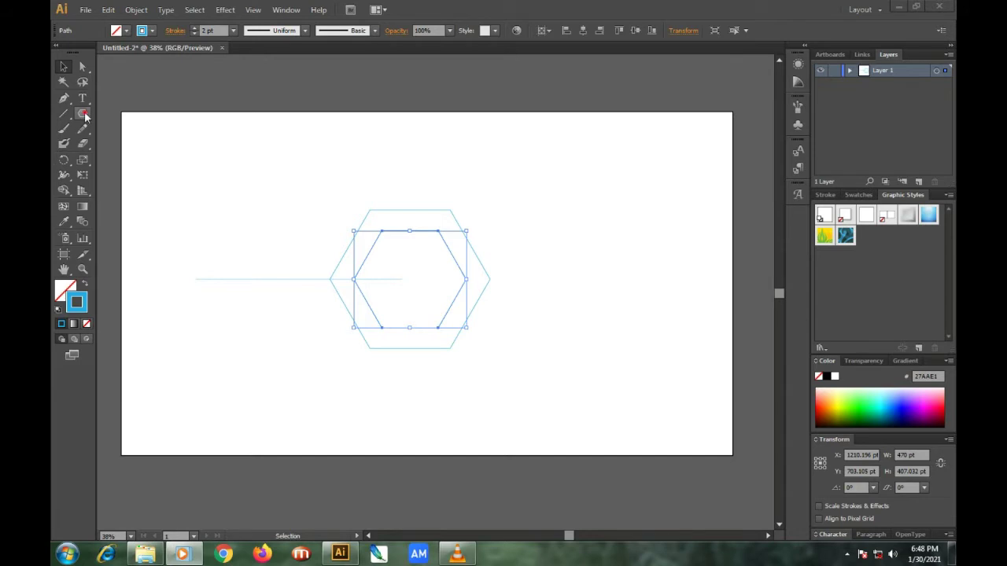
click(409, 282)
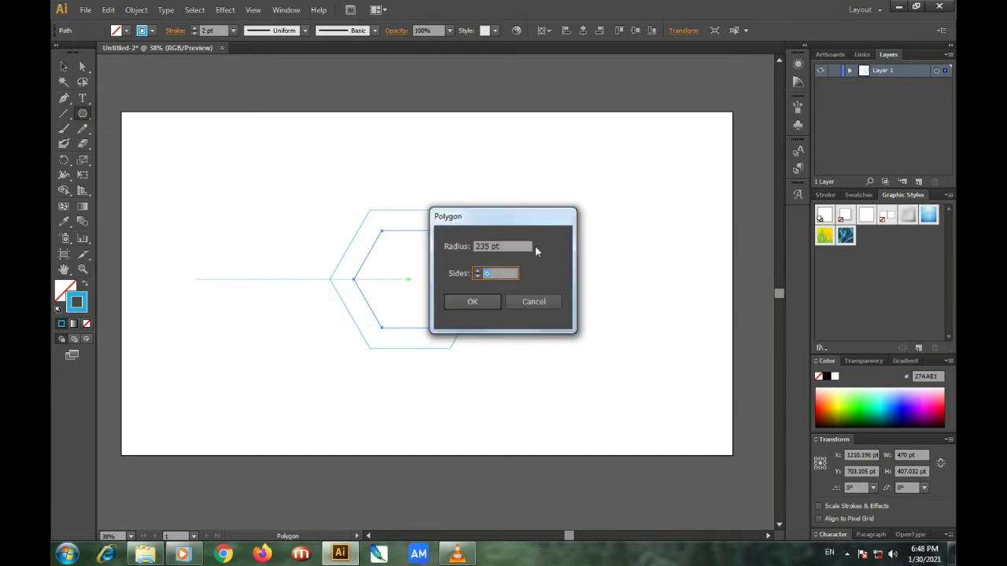
double_click(481, 246)
text(100)
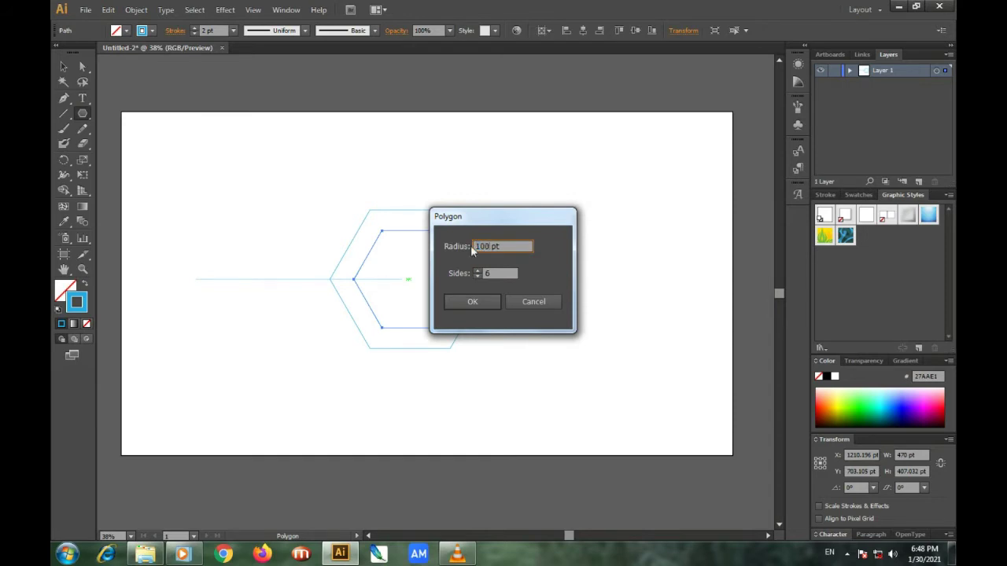
click(472, 302)
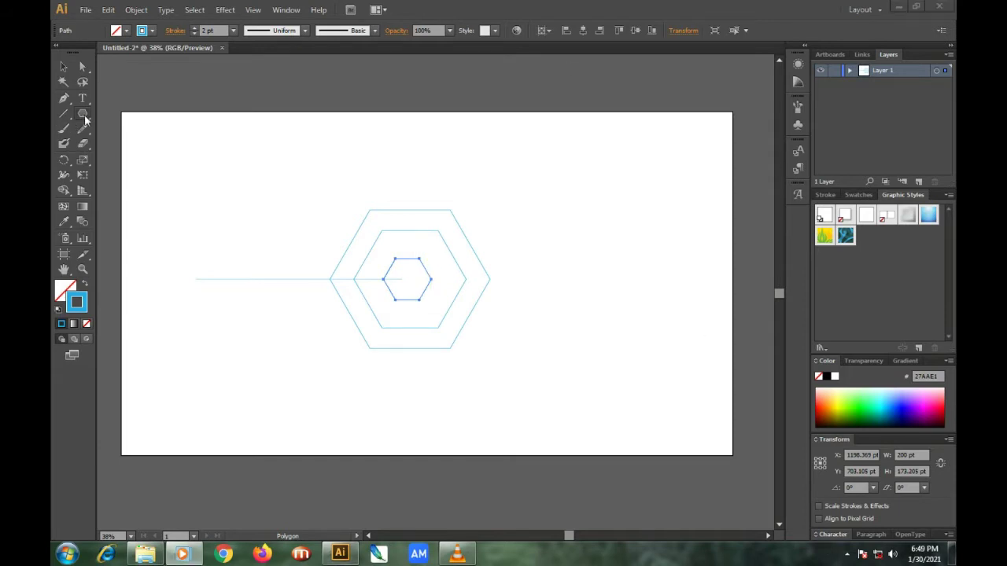
- Add an 80 pt radius hexagon at the same centre and zoom in on the nested rings
click(85, 113)
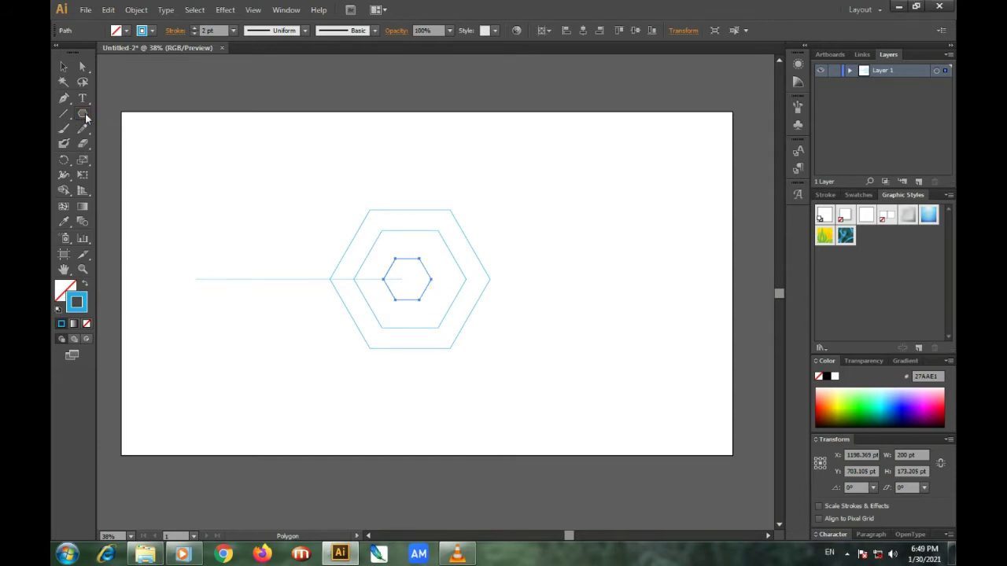
click(407, 279)
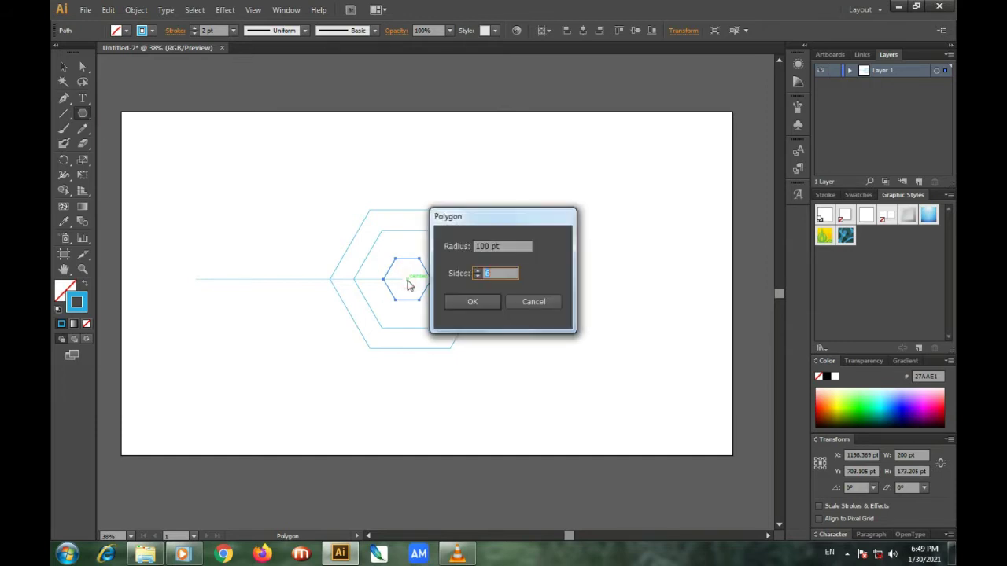
double_click(486, 246)
click(489, 300)
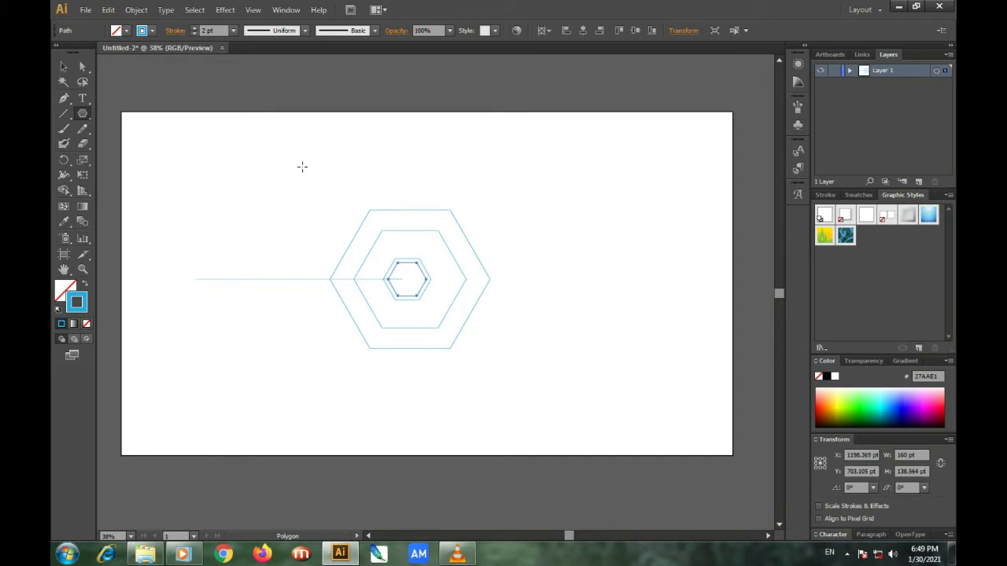
key(ctrl+minus)
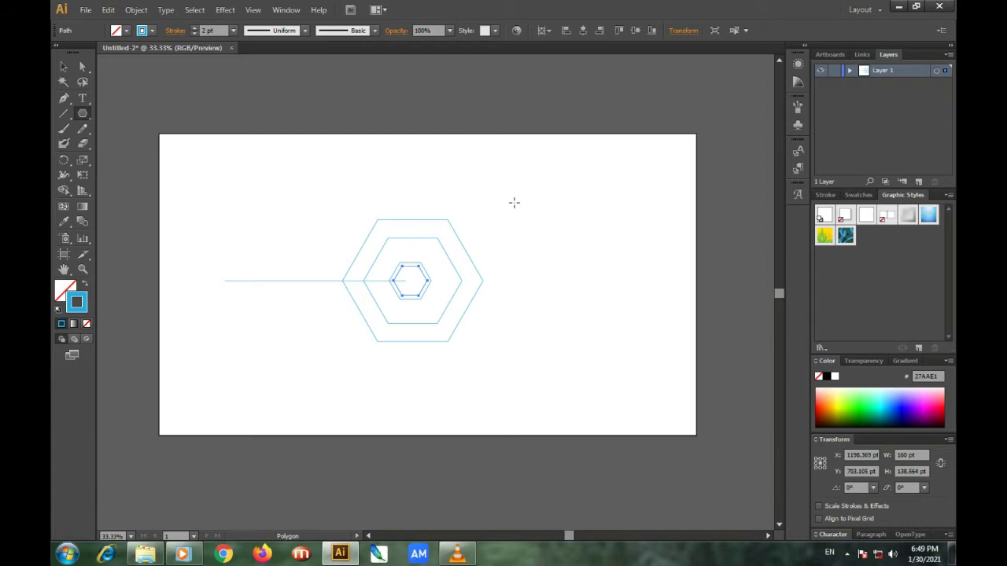
key(v)
key(ctrl+plus)
key(ctrl+plus)
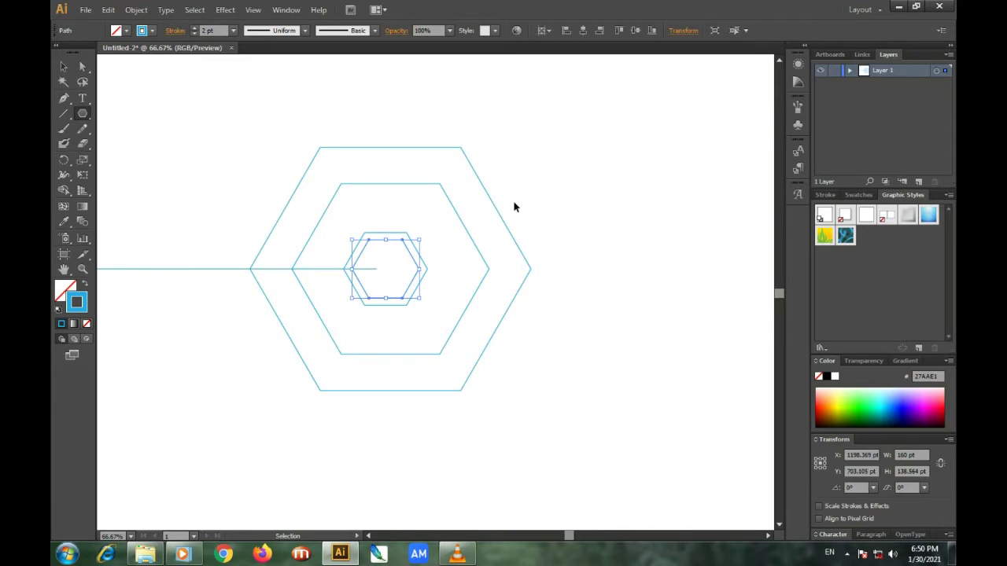
key(ctrl+plus)
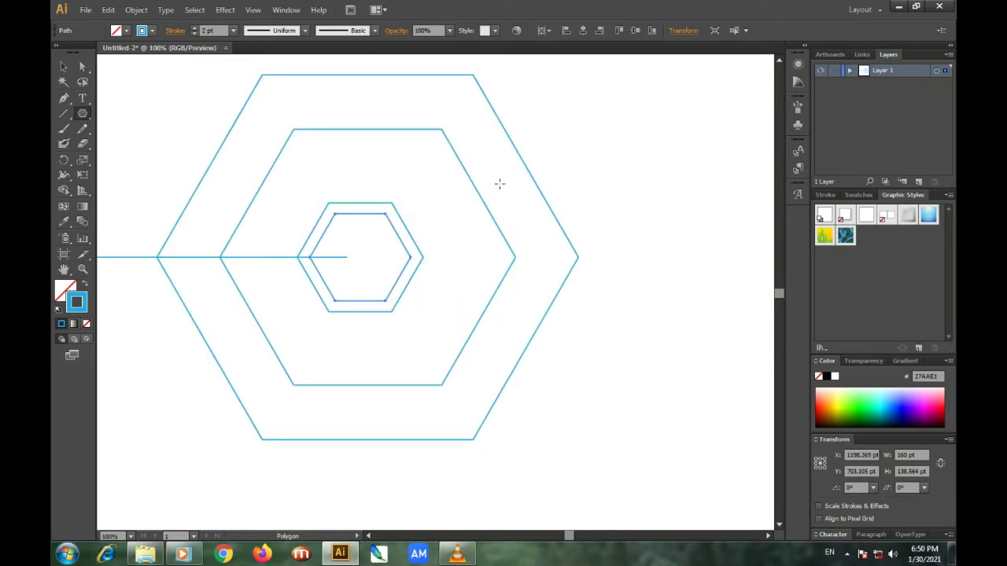
scroll(779, 296, up, 3)
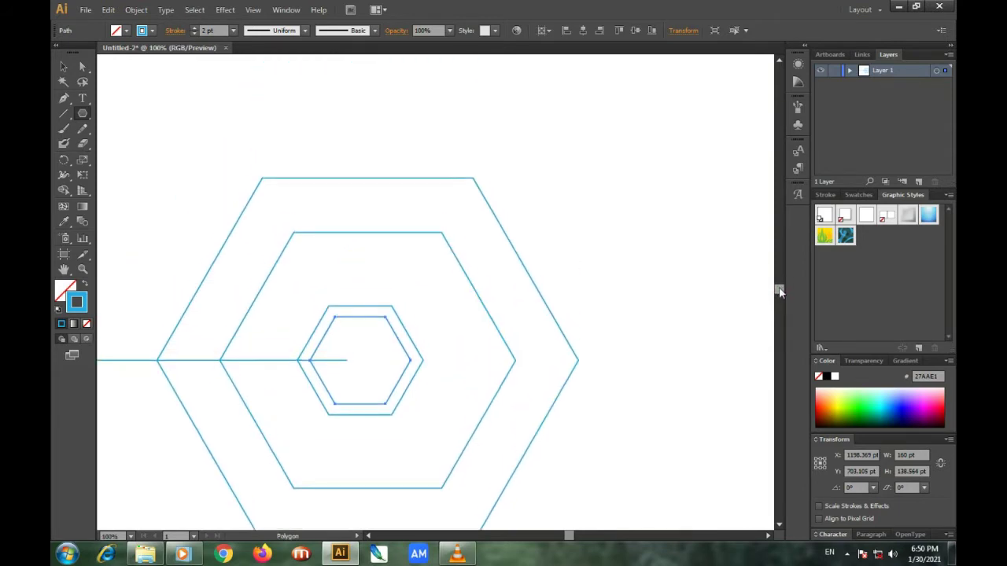
scroll(779, 296, down, 1)
scroll(779, 296, down, 2)
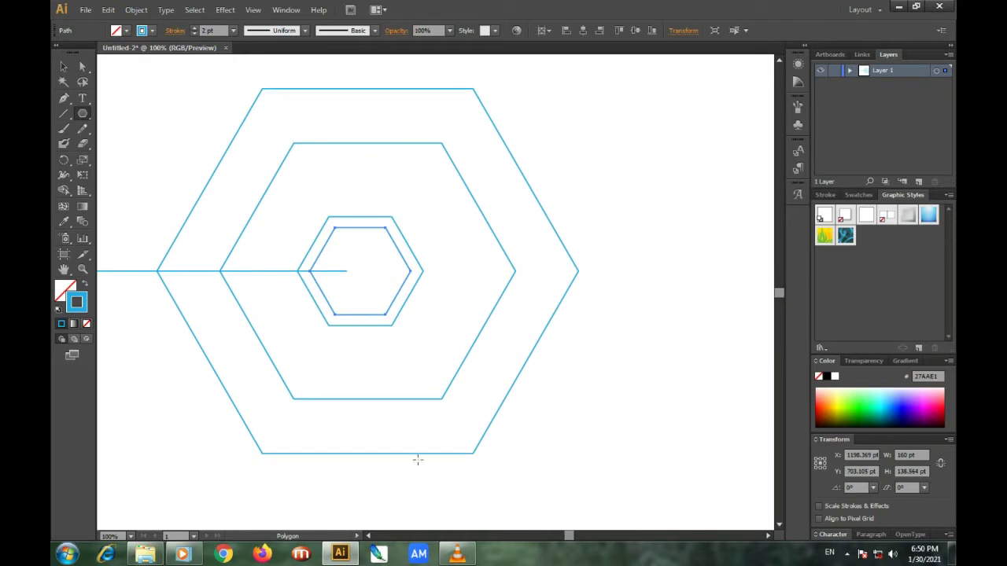
drag(565, 539, 564, 539)
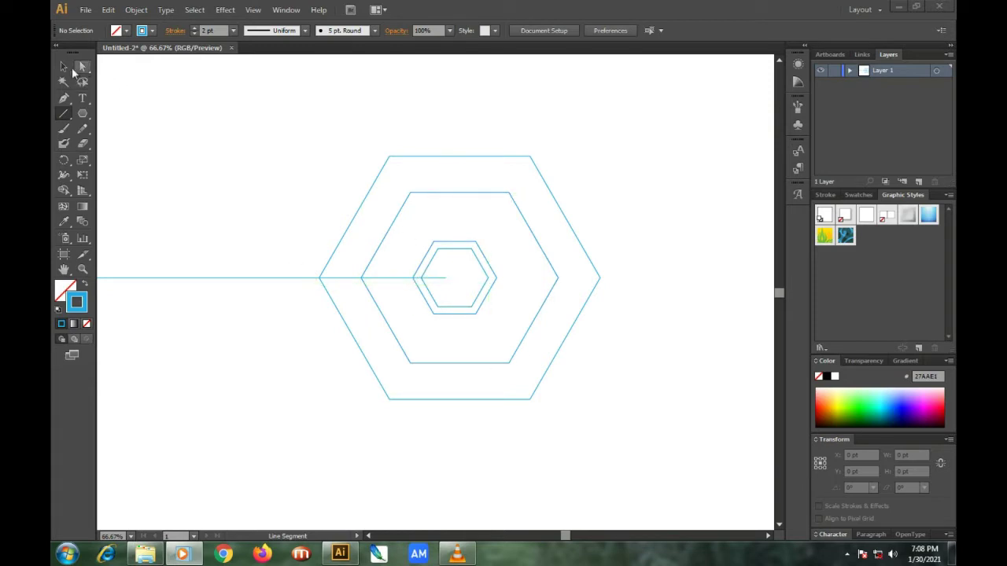
- Shift the horizontal line 24 pt to the right and deselect it
click(64, 67)
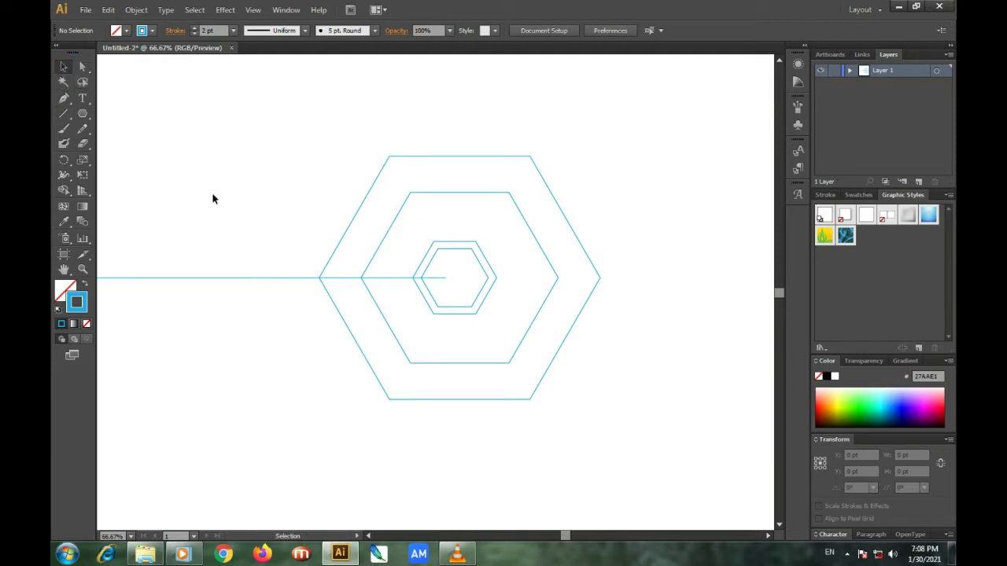
drag(260, 280, 276, 279)
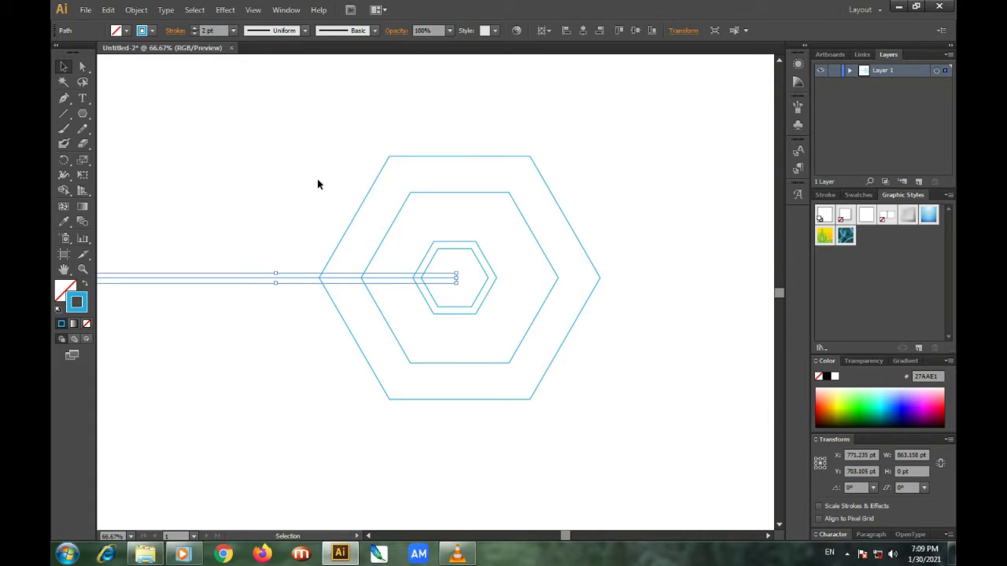
click(221, 147)
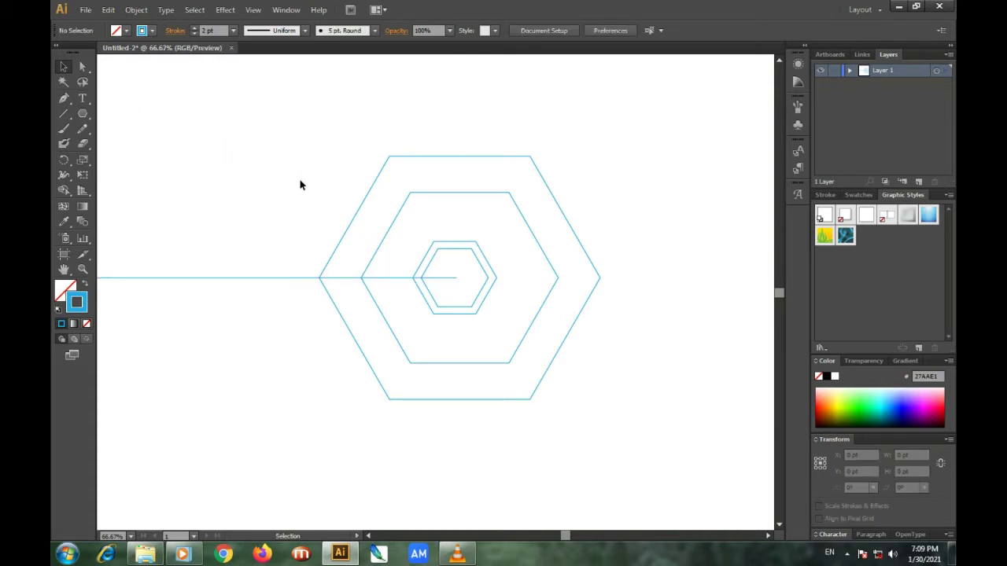
- Set the stroke colour to red BE1E2D
click(154, 32)
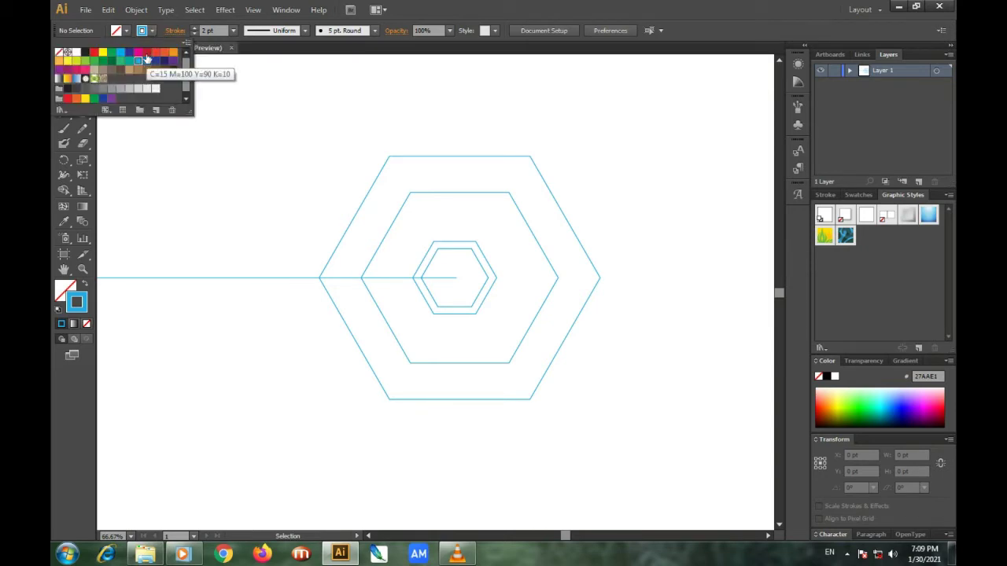
click(147, 56)
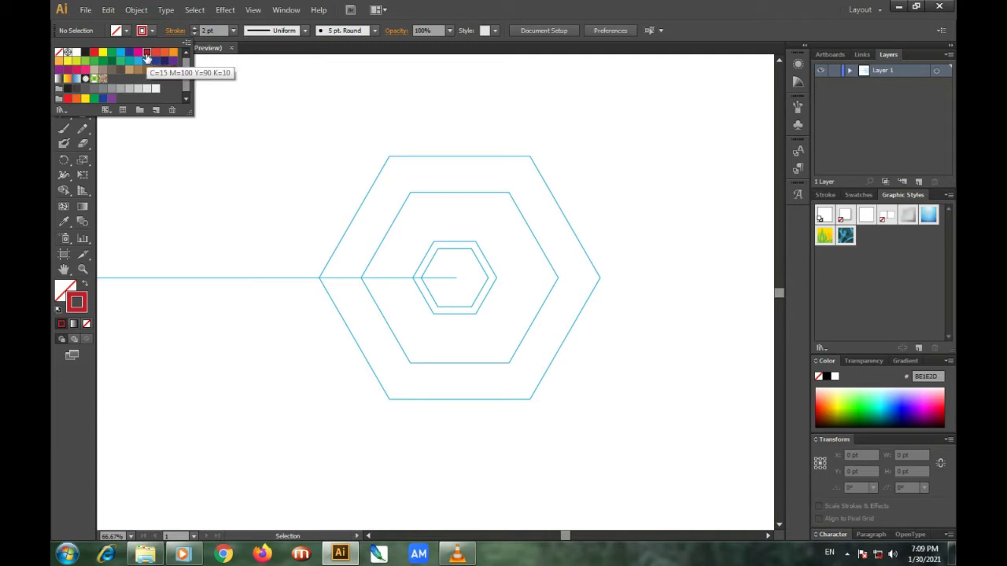
click(220, 157)
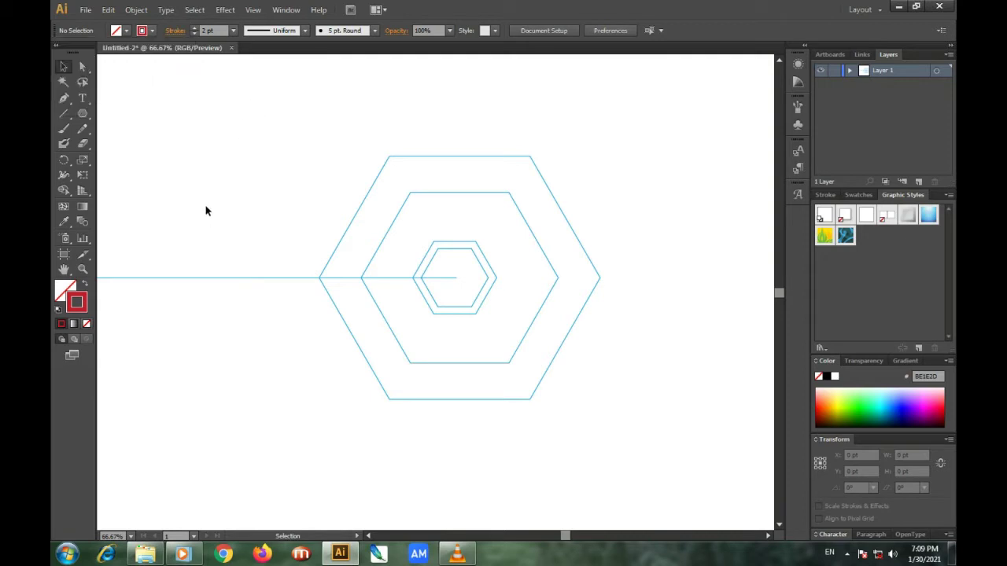
- Draw a short red line from the inner hexagon's top-right corner to its right vertex
click(67, 113)
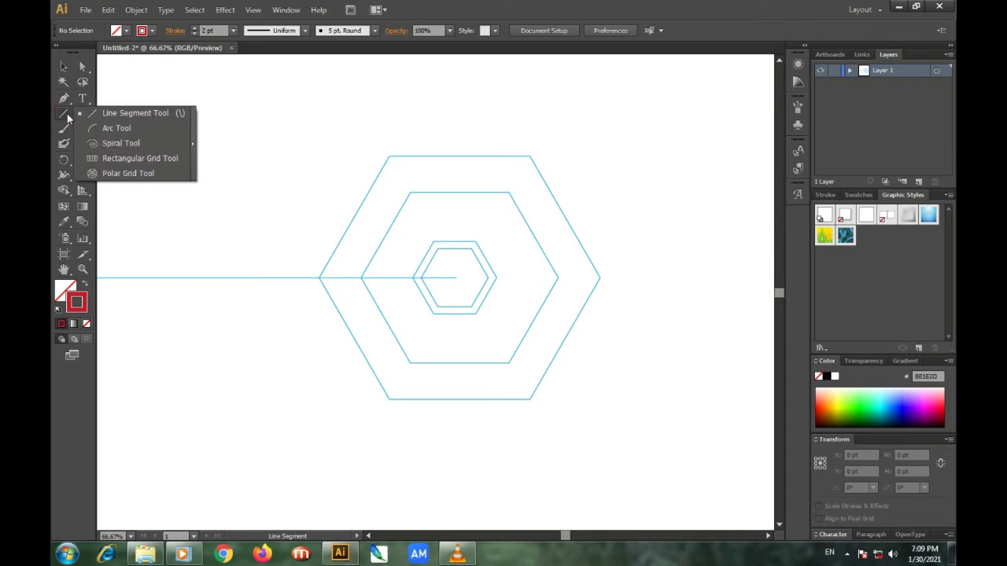
click(278, 121)
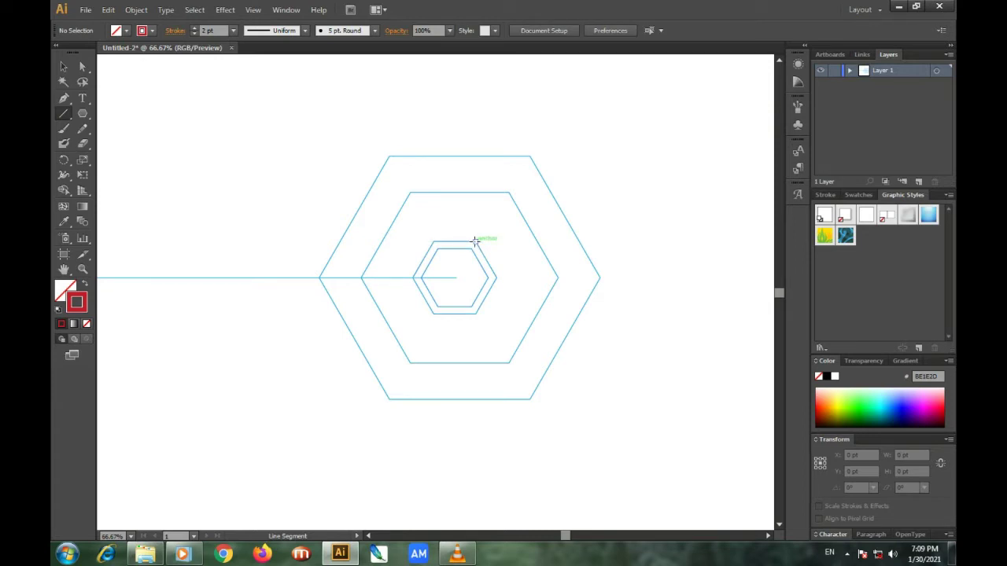
drag(475, 242, 488, 262)
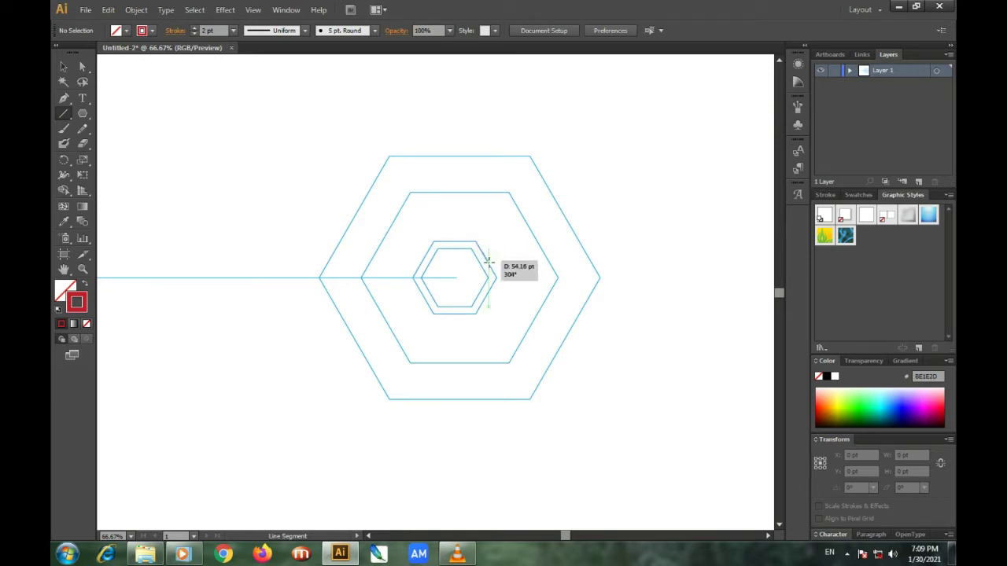
drag(488, 262, 496, 278)
click(496, 278)
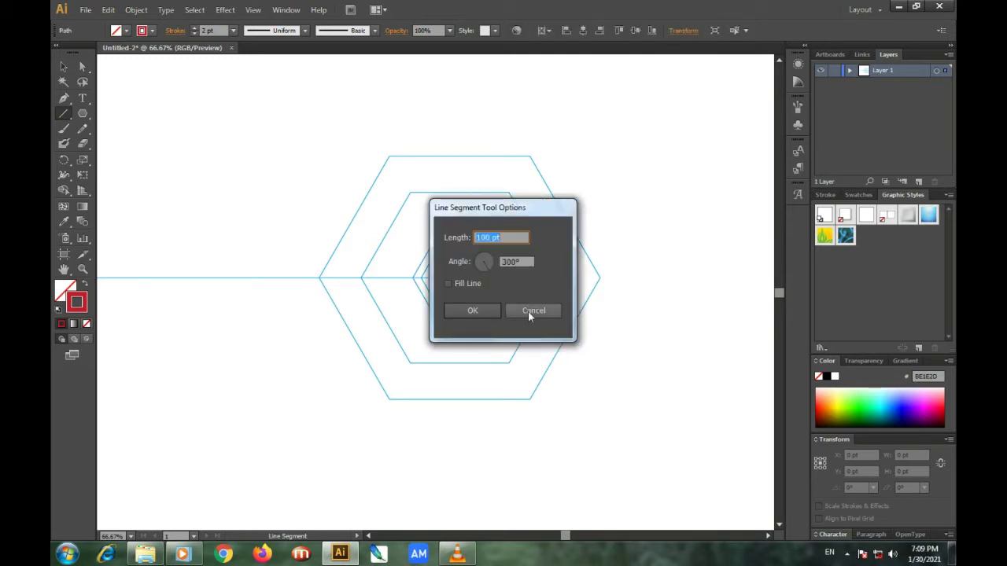
click(531, 311)
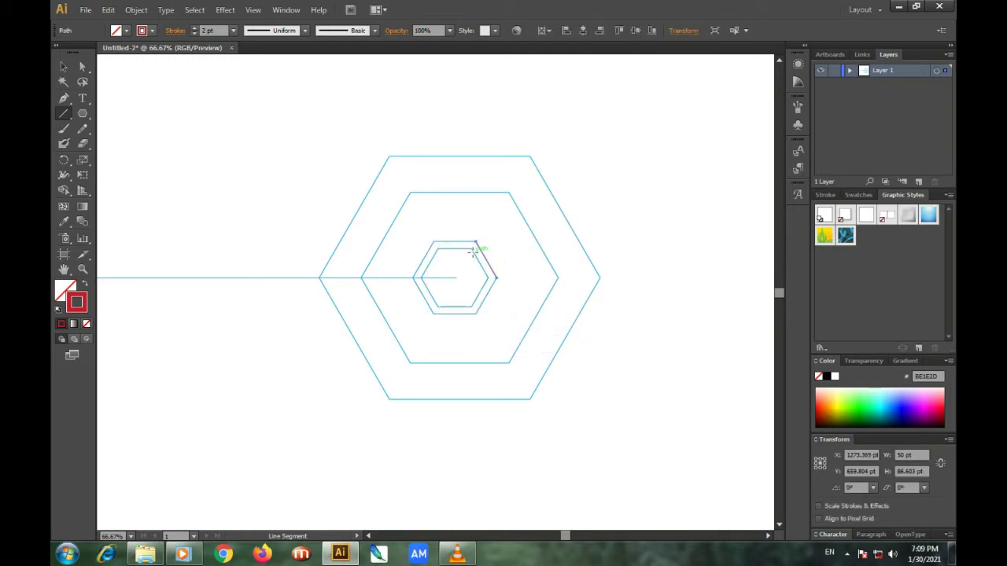
drag(473, 249, 480, 267)
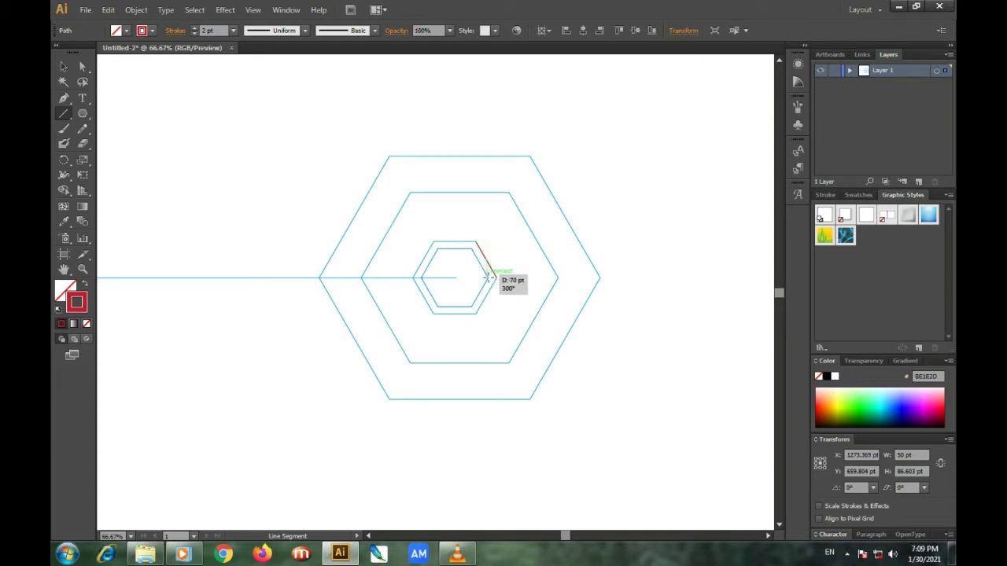
drag(480, 267, 488, 276)
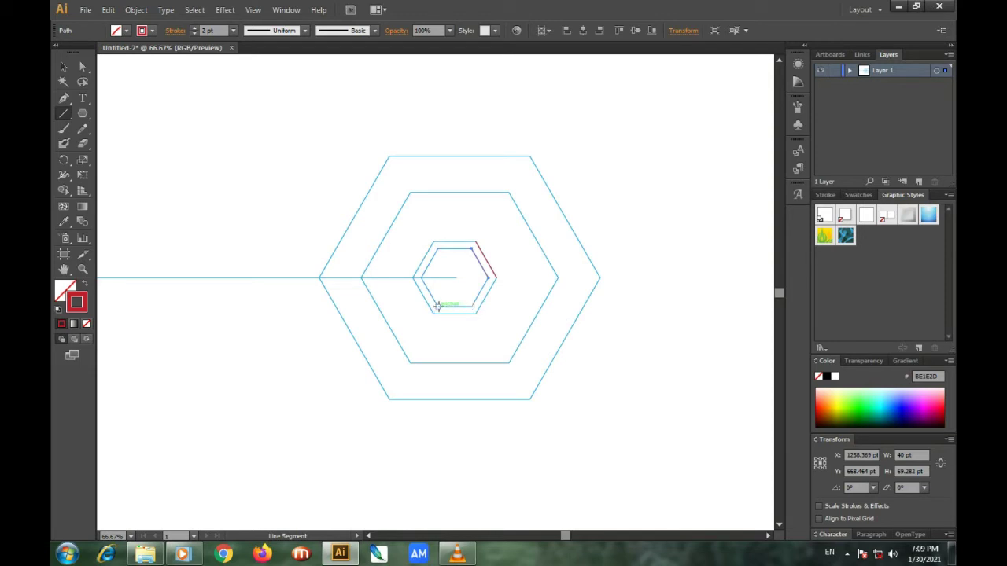
- Draw two long horizontal red lines from the hexagon corners out to the right
drag(437, 305, 670, 306)
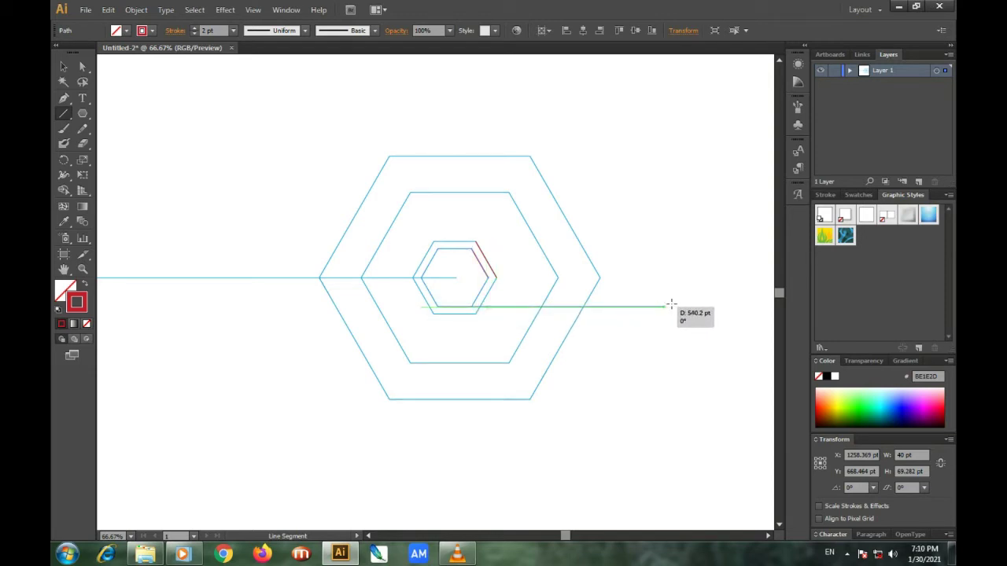
drag(670, 305, 721, 303)
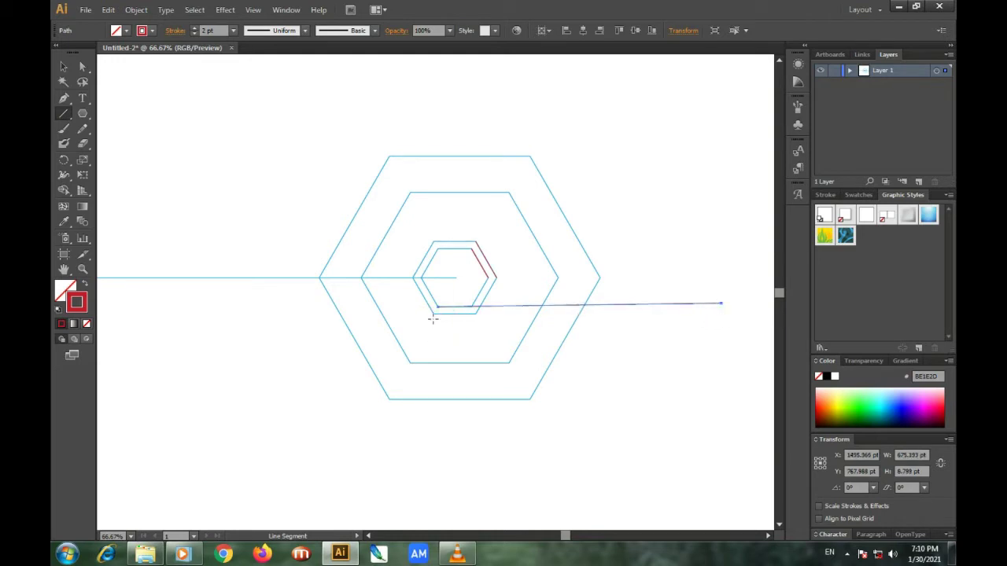
drag(462, 313, 721, 310)
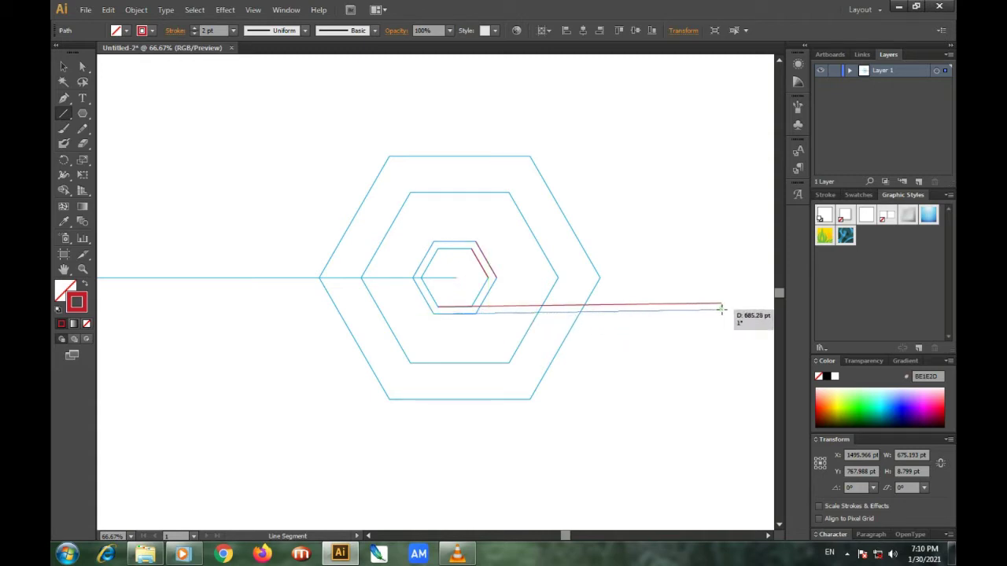
drag(721, 310, 720, 309)
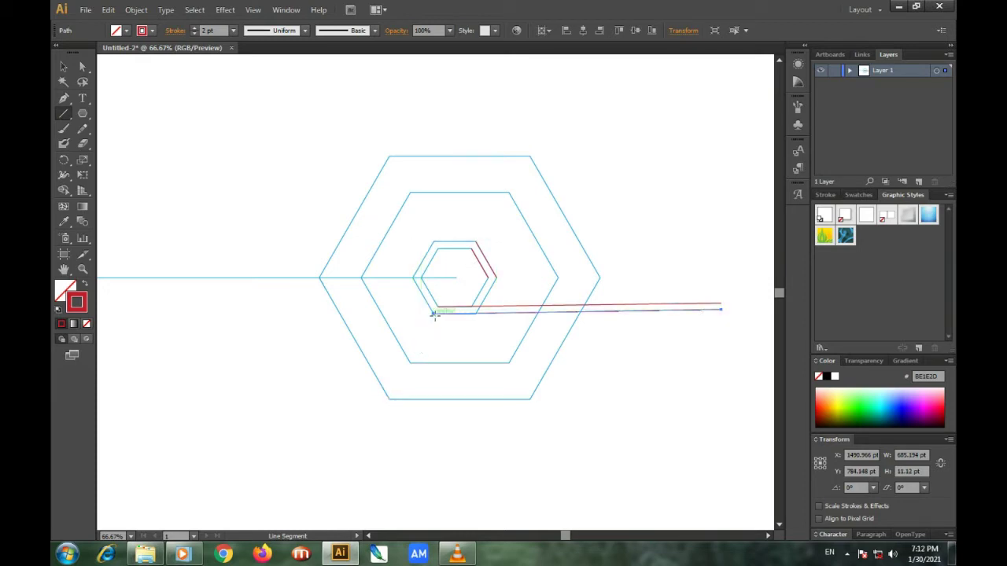
- Draw two slanted lines down-left and a horizontal line along the second hexagon's bottom edge
drag(434, 315, 388, 400)
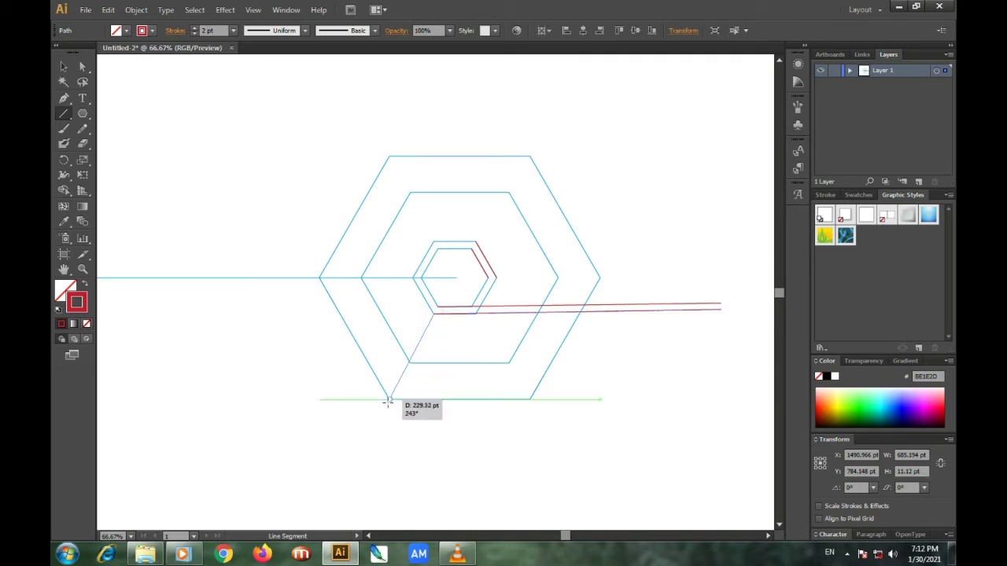
drag(388, 401, 388, 400)
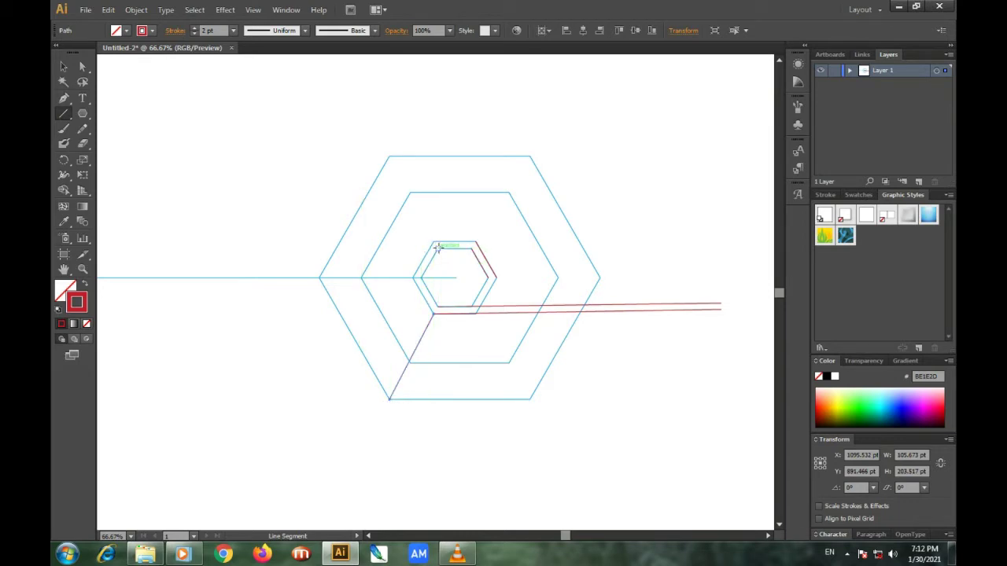
click(439, 251)
click(532, 312)
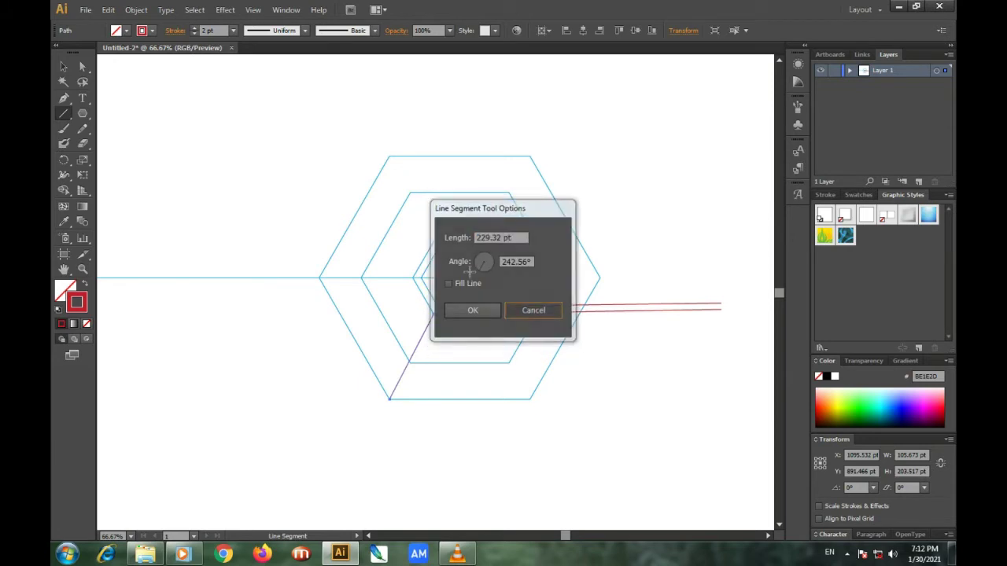
mouse_move(438, 251)
mouse_down()
mouse_move(365, 360)
mouse_move(348, 411)
mouse_up()
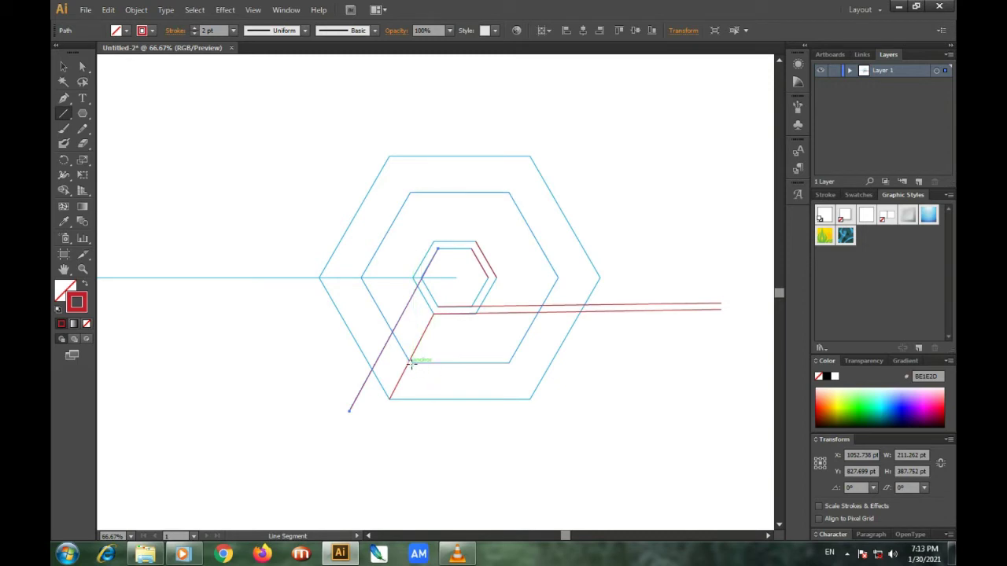
drag(409, 363, 635, 363)
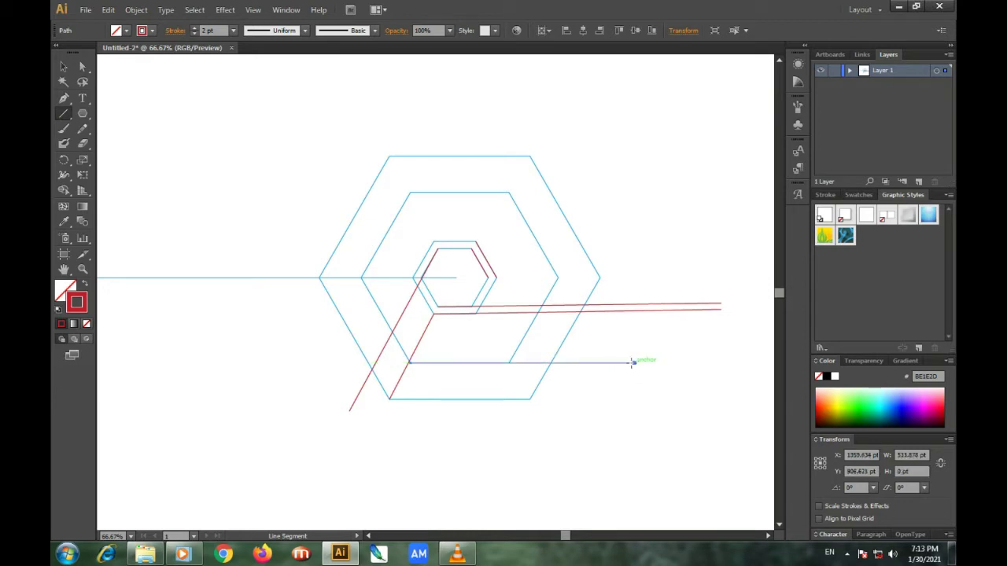
key(ctrl+shift+a)
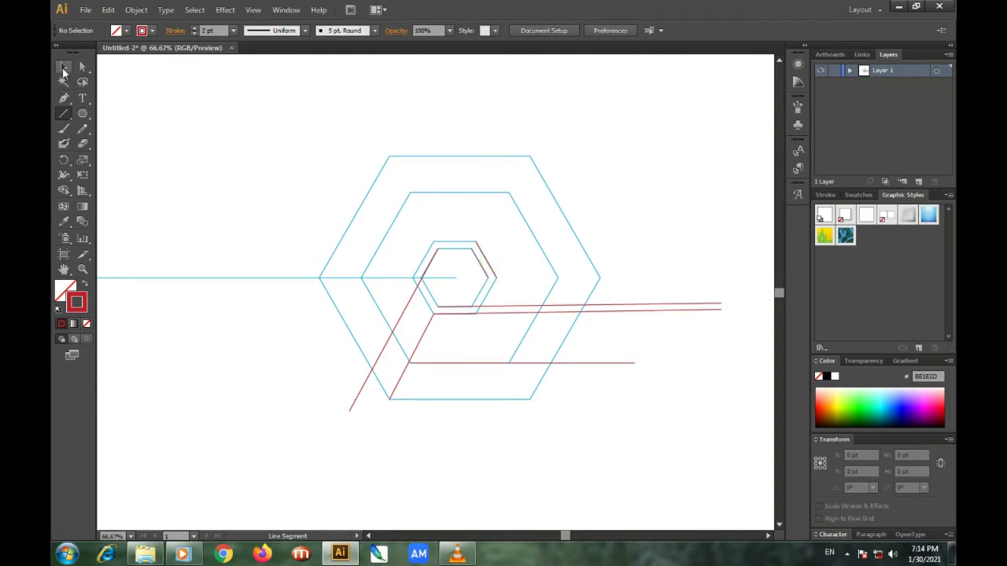
- Move the two short slanted segments out to the second hexagon's right side
click(63, 70)
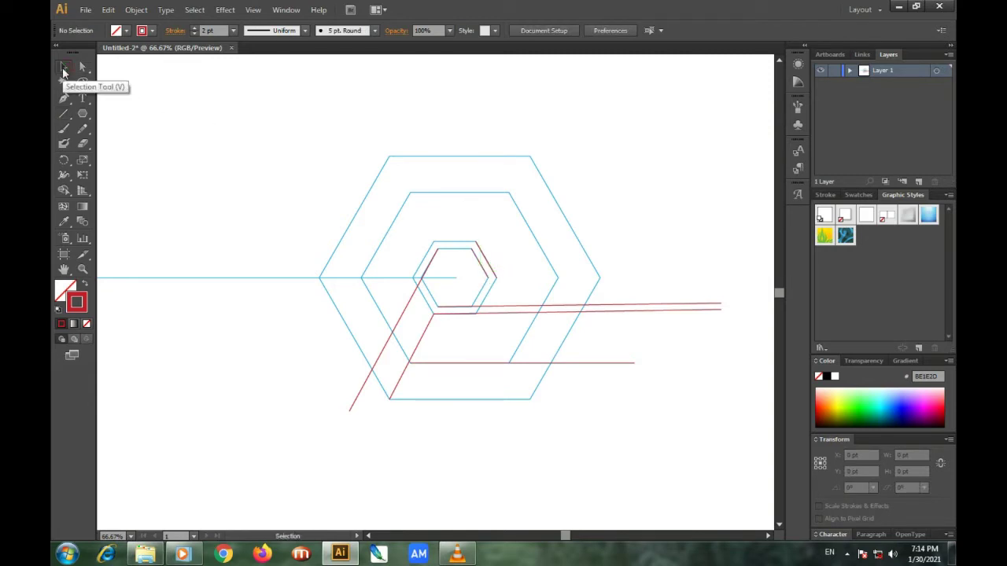
click(478, 262)
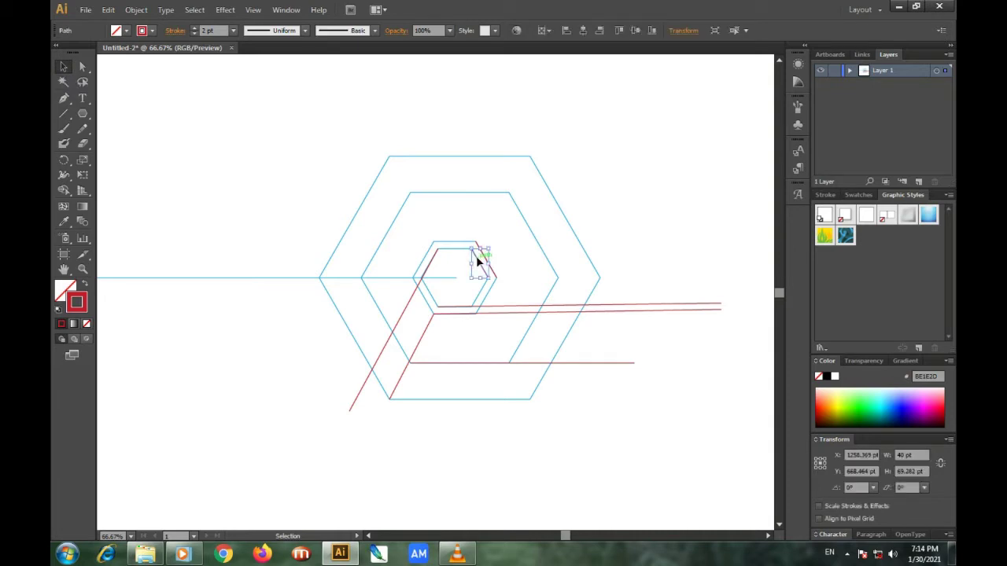
shift+click(485, 258)
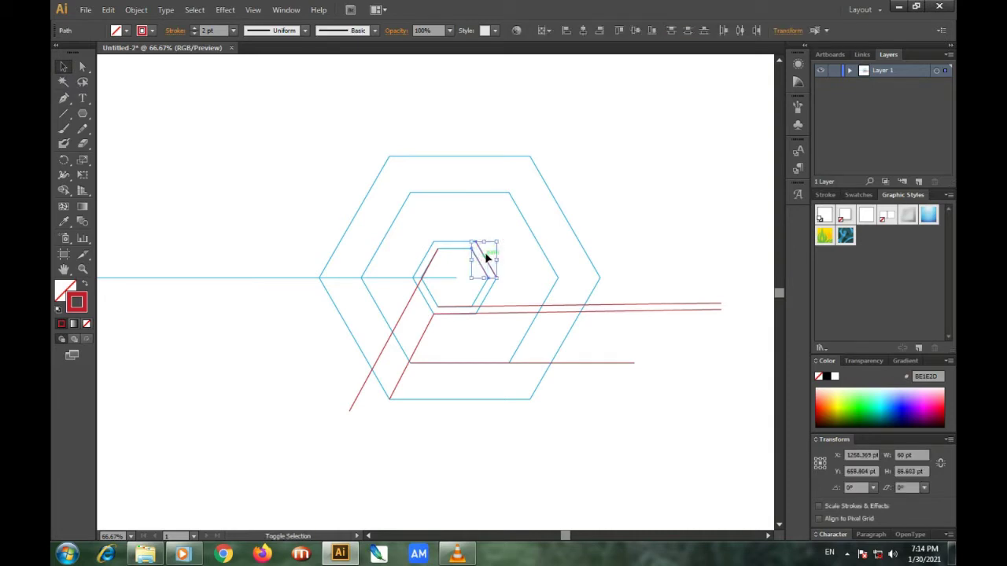
mouse_move(483, 258)
mouse_down()
mouse_move(555, 277)
mouse_move(574, 292)
mouse_move(562, 283)
mouse_up()
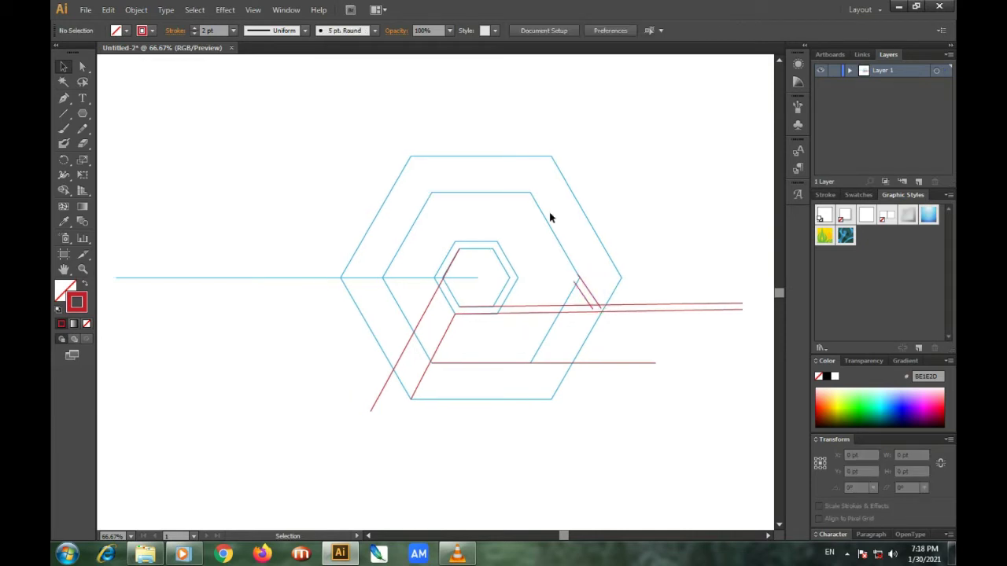
- Marquee-select all the hexagons and lines together
click(66, 68)
mouse_move(128, 83)
mouse_down()
mouse_move(760, 387)
mouse_move(758, 476)
mouse_up()
click(751, 475)
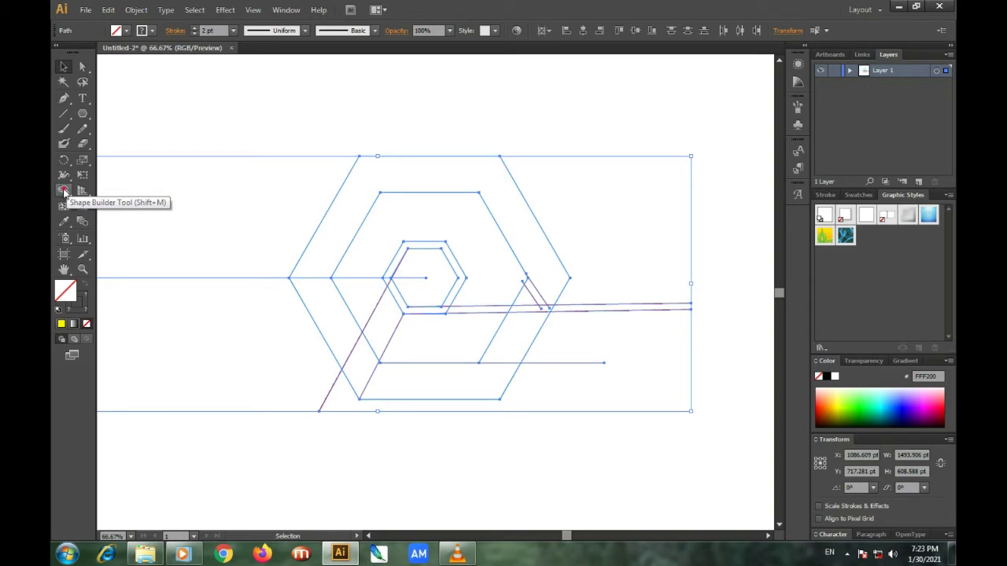
- Activate the Shape Builder tool with yellow FFF200 as the fill colour
click(65, 192)
click(127, 31)
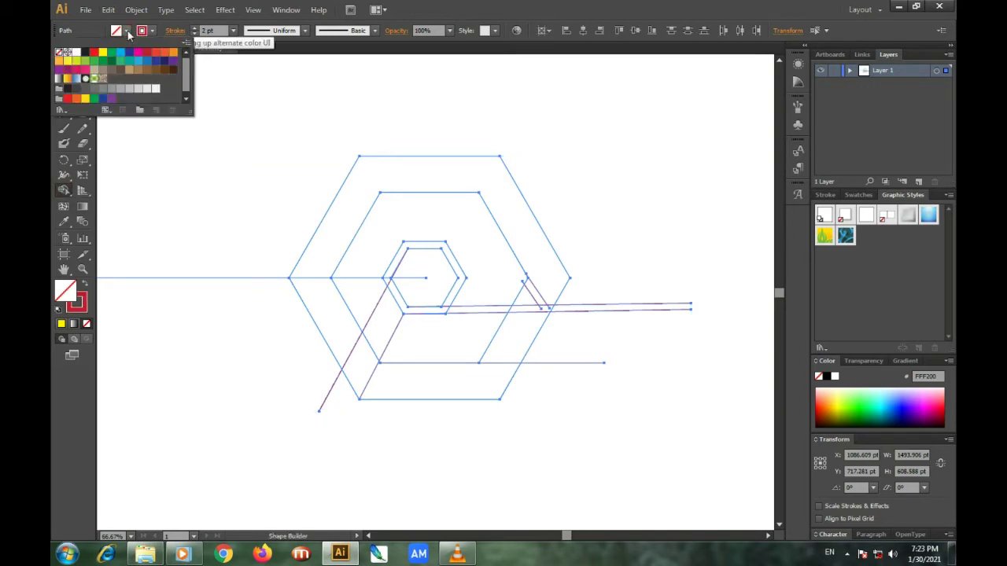
click(103, 53)
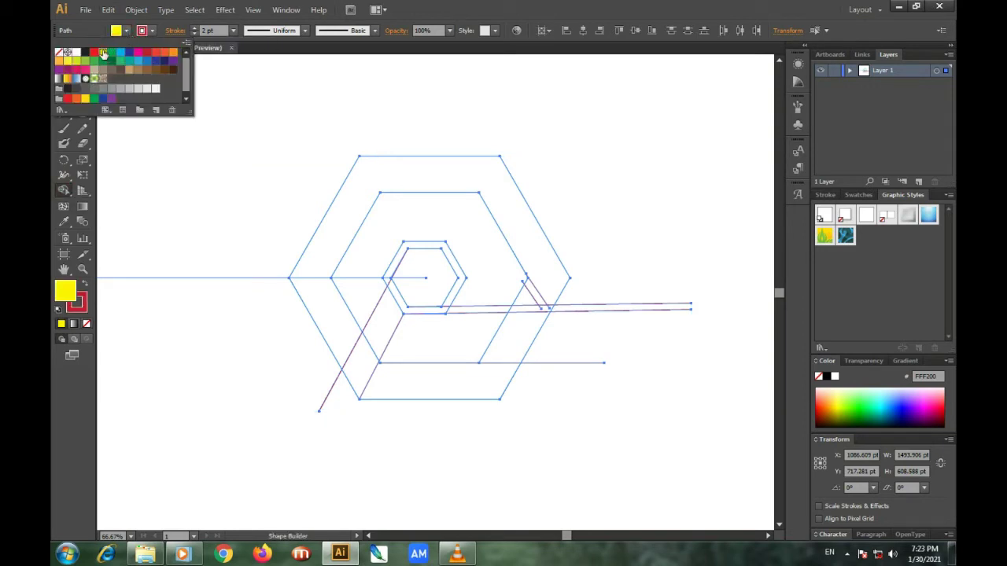
click(407, 328)
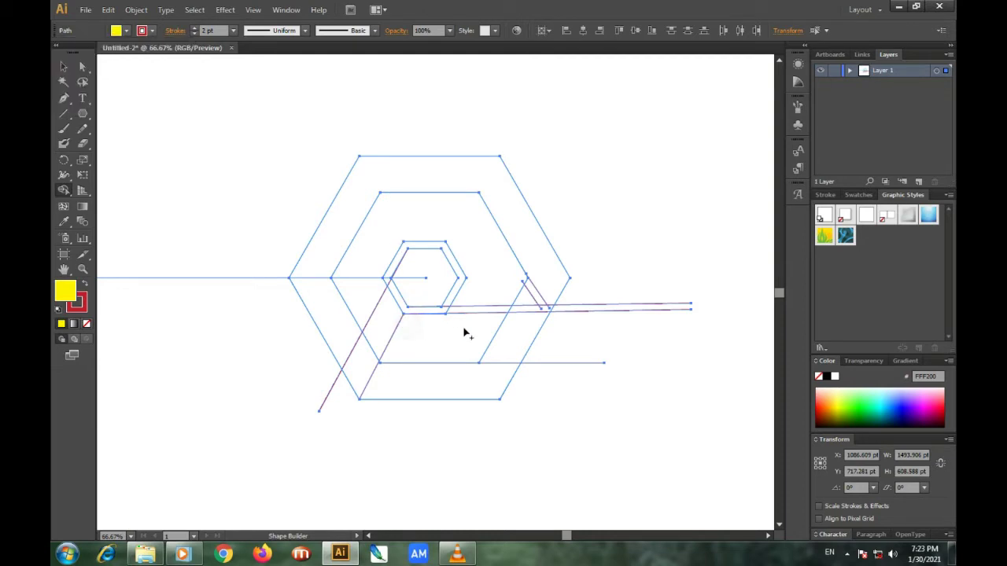
- Trial-fill the lower parallelogram, small right triangle and adjacent region yellow, undoing the upper band
click(490, 329)
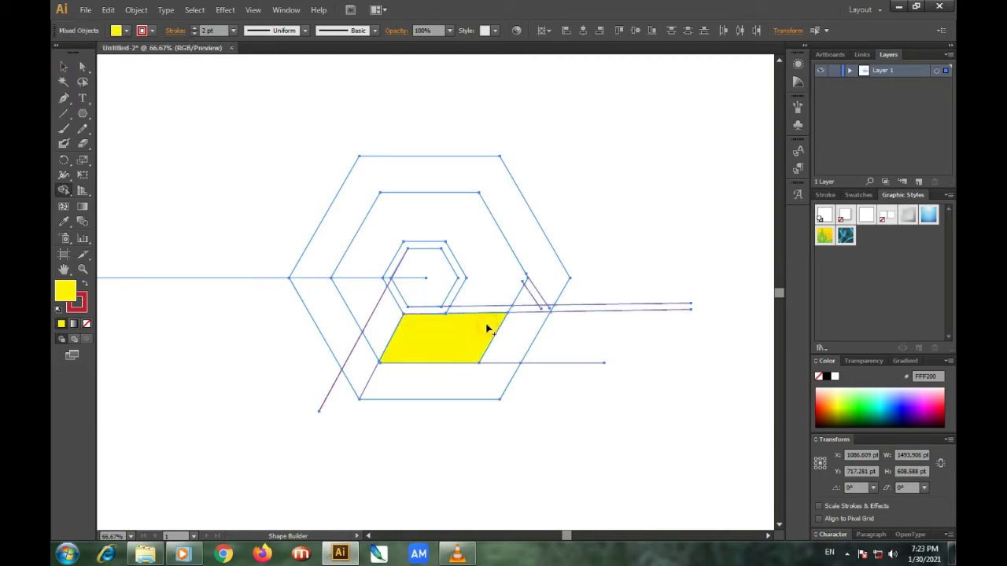
click(537, 296)
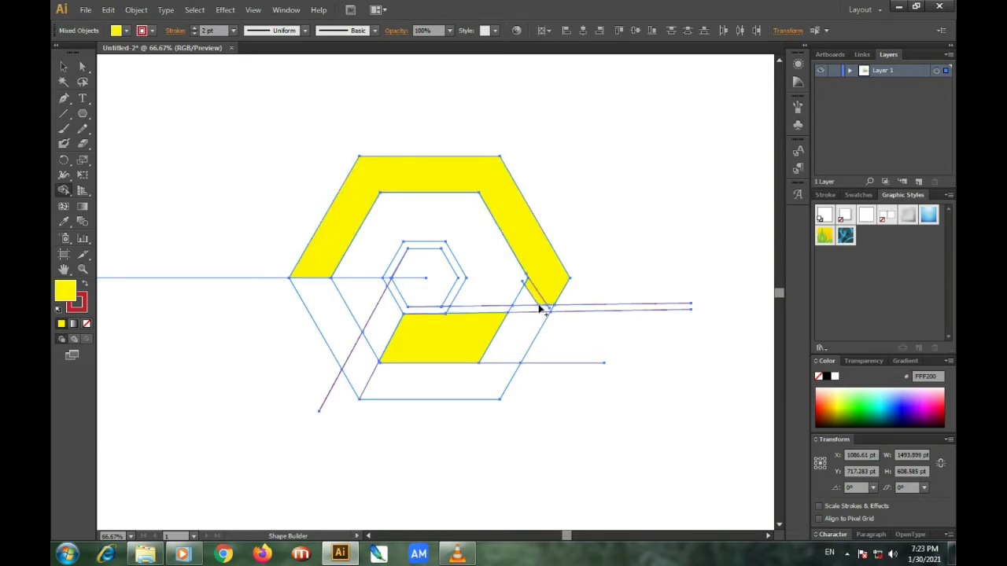
key(ctrl+z)
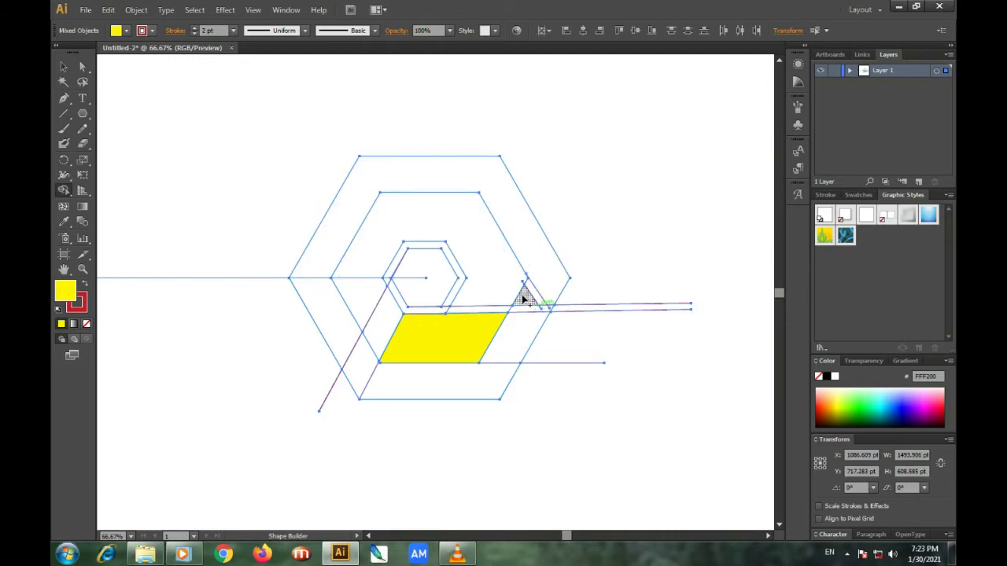
click(524, 295)
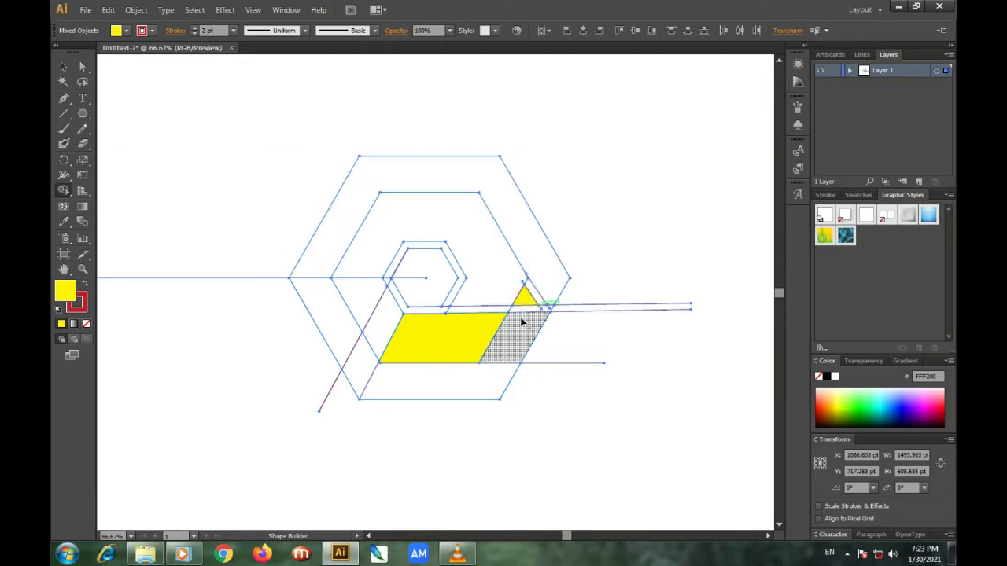
click(521, 334)
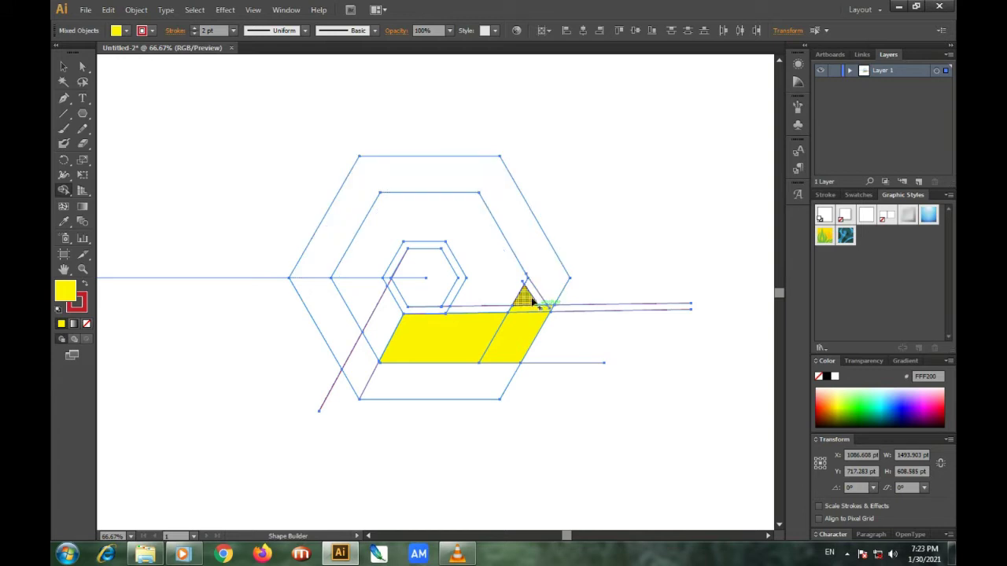
- Trial-fill the upper band and thin bands yellow, merging the left parallelogram into the lower band
click(534, 296)
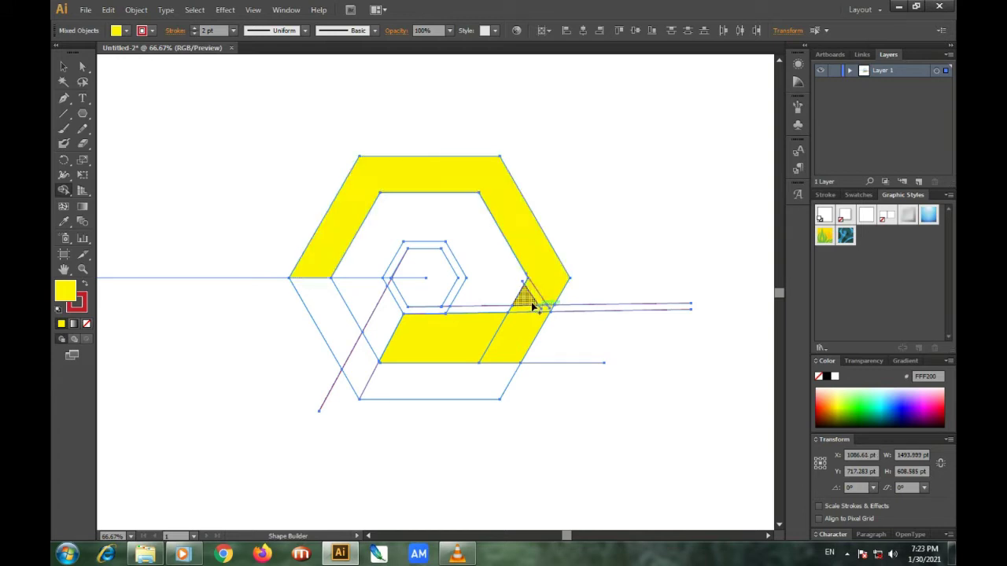
click(478, 311)
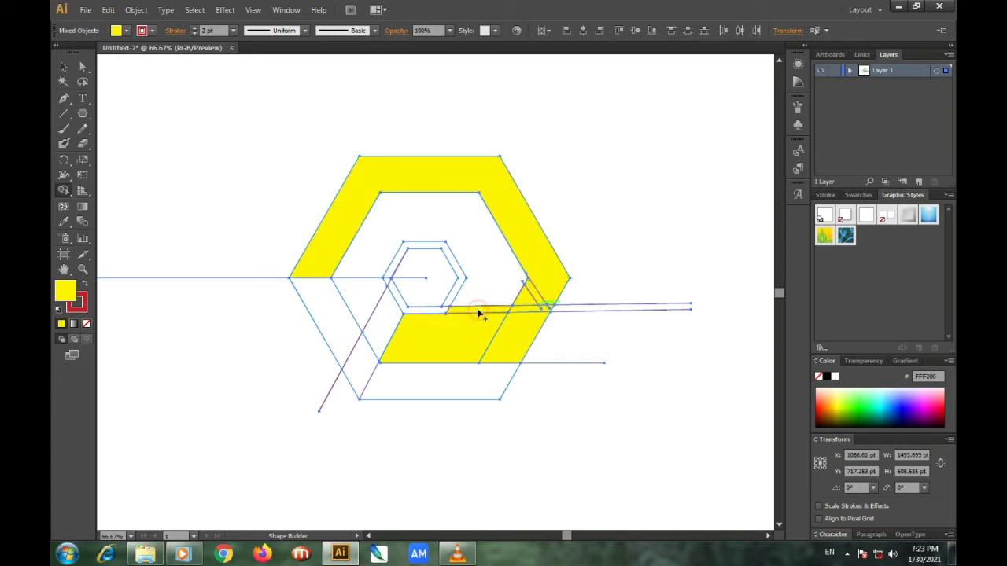
click(433, 312)
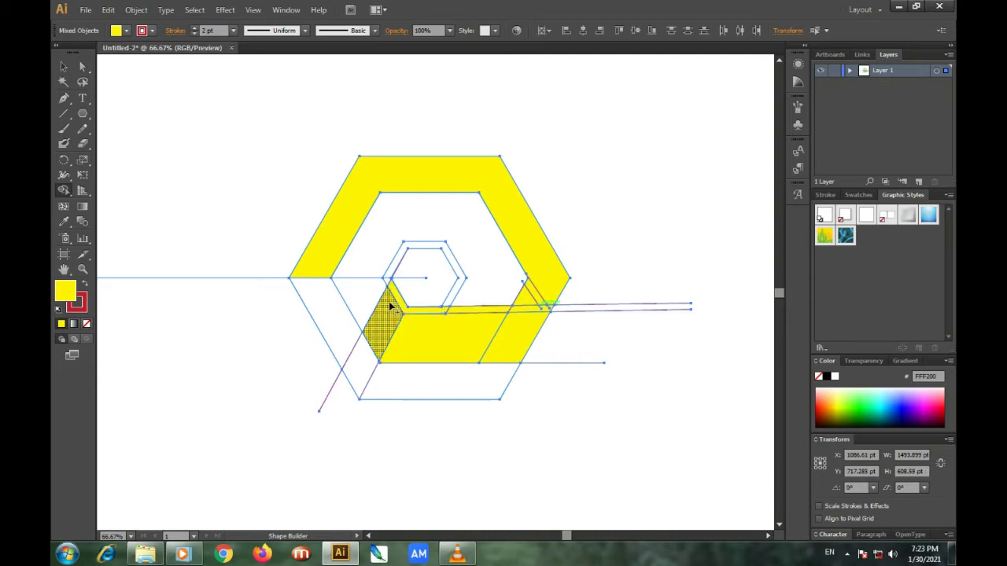
drag(387, 307, 441, 343)
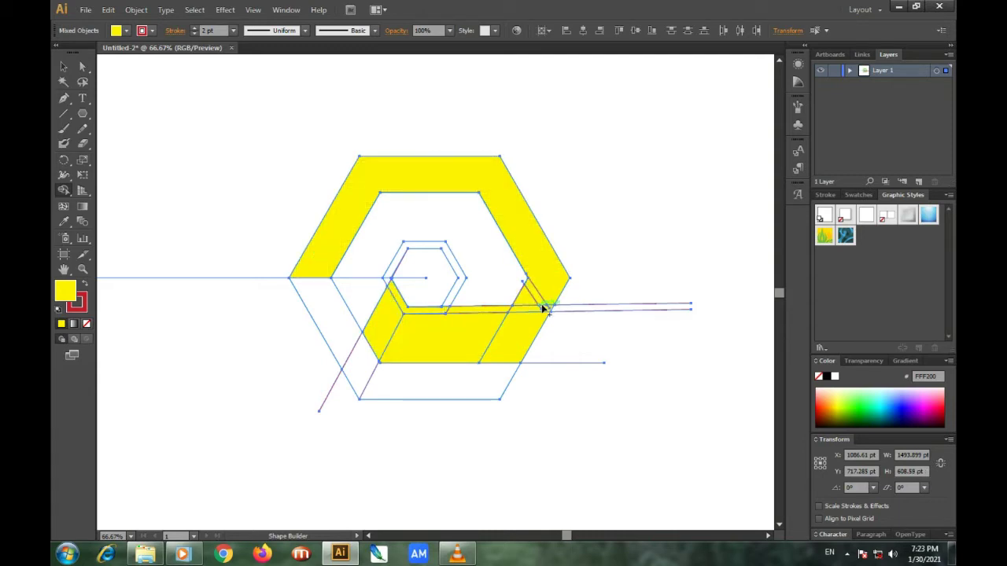
key(v)
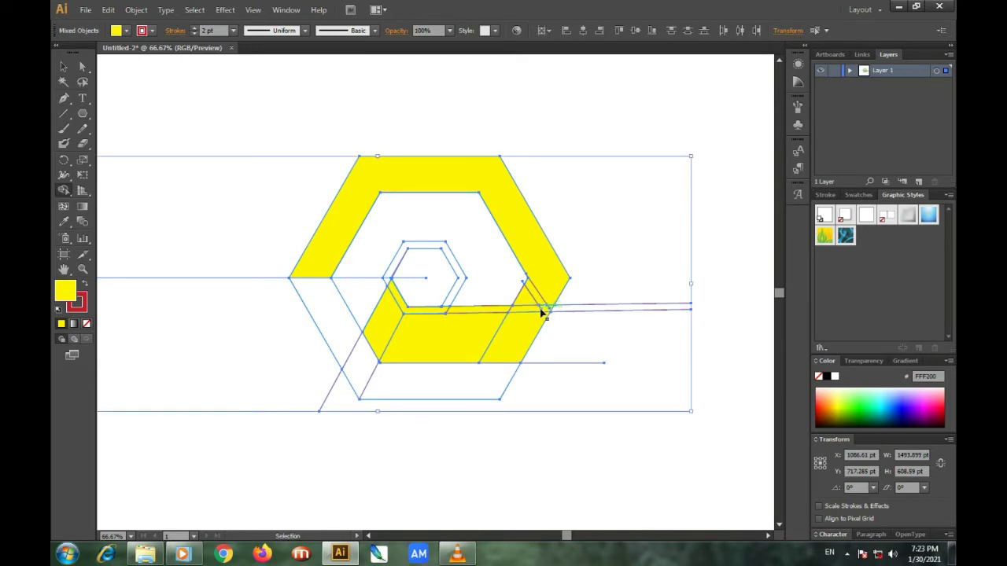
key(shift+m)
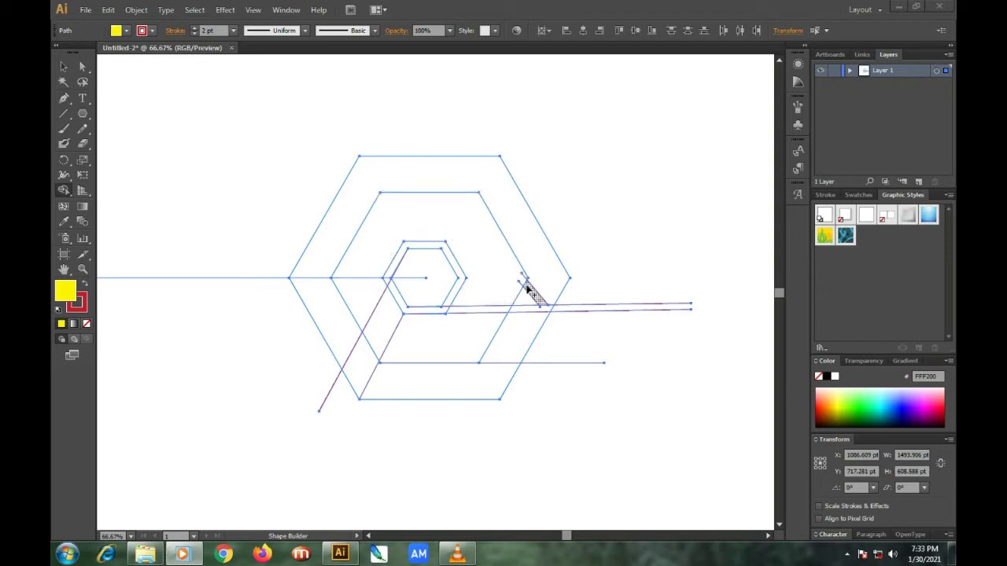
- Fill the small triangular sliver yellow and merge it with the strip up to the hexagon edge
click(530, 291)
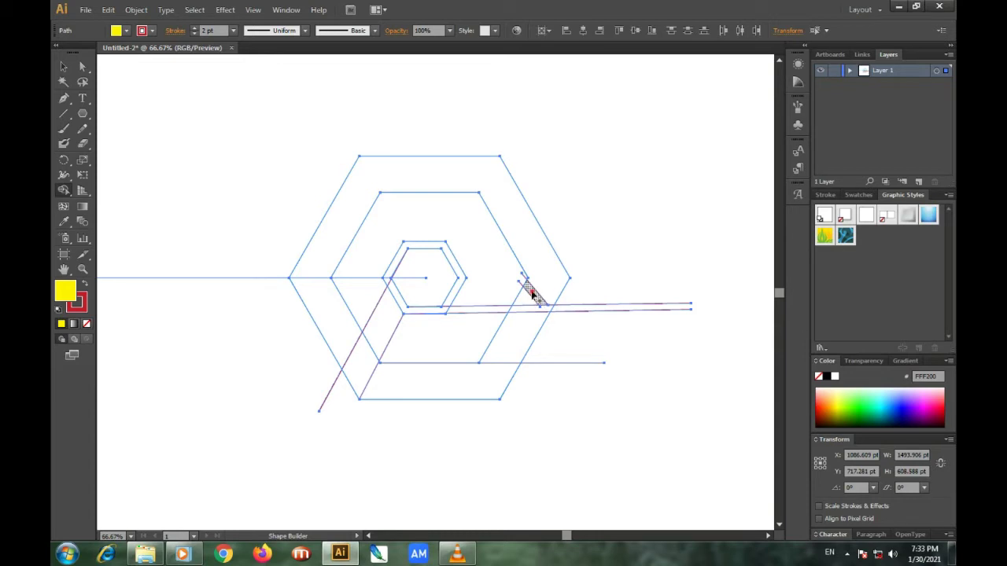
click(530, 294)
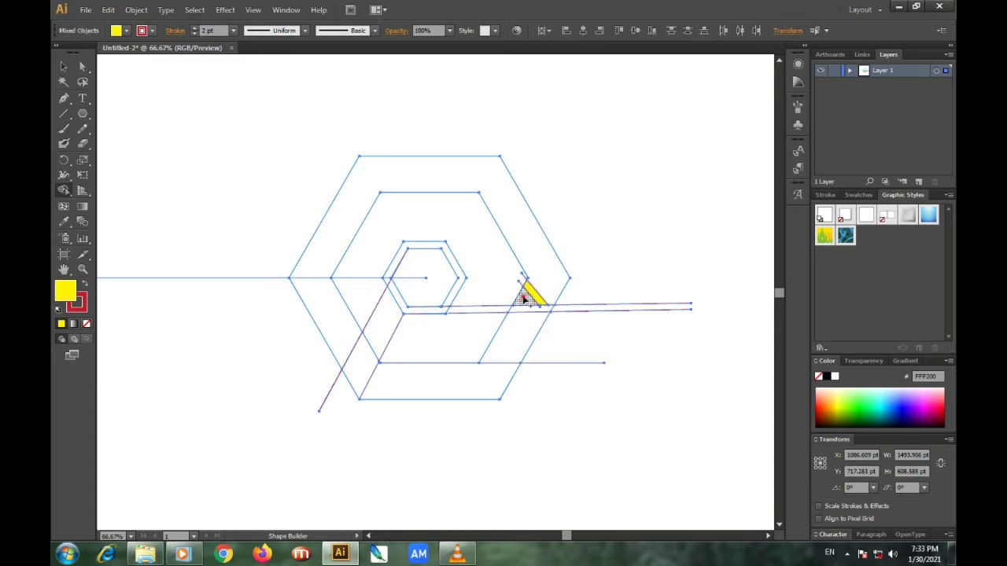
click(524, 297)
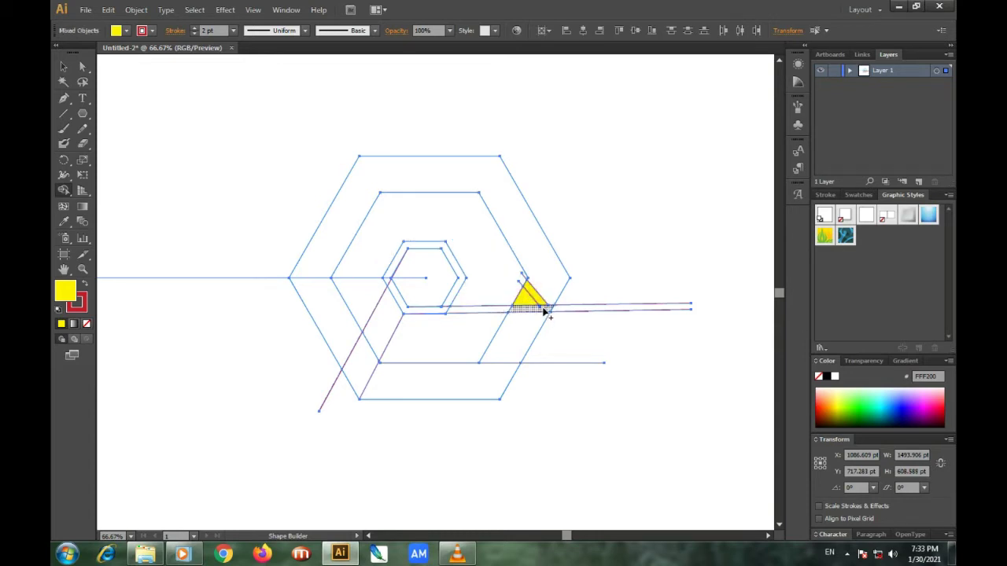
drag(544, 312, 443, 312)
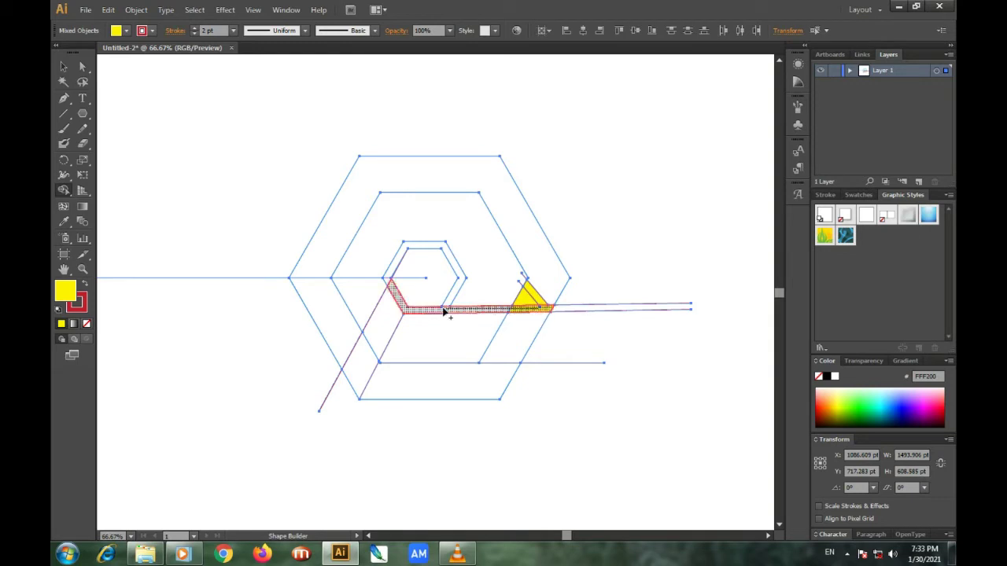
drag(444, 312, 425, 312)
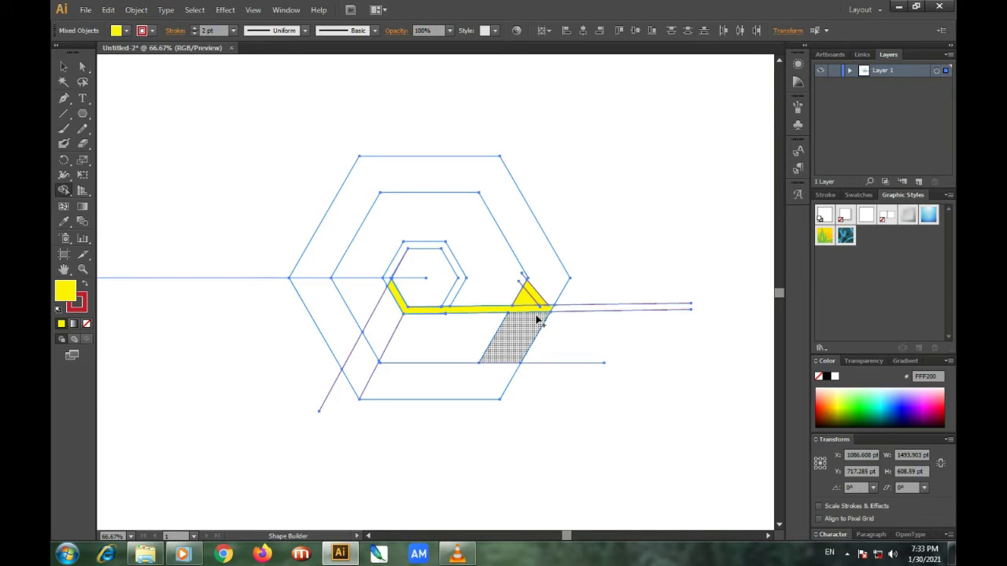
- Fill the right and front parallelograms and left end yellow, merging in the top-right triangle
click(535, 321)
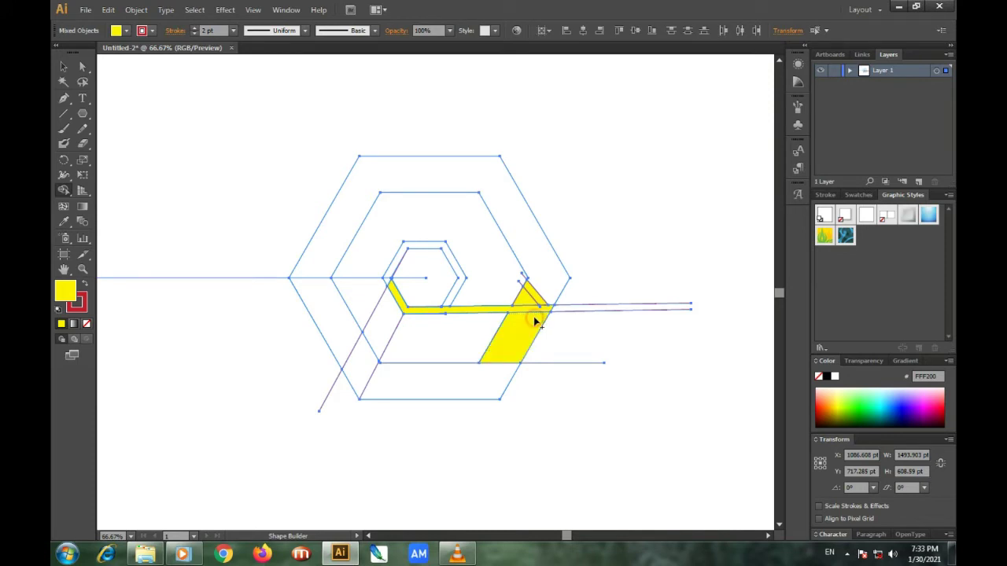
click(476, 339)
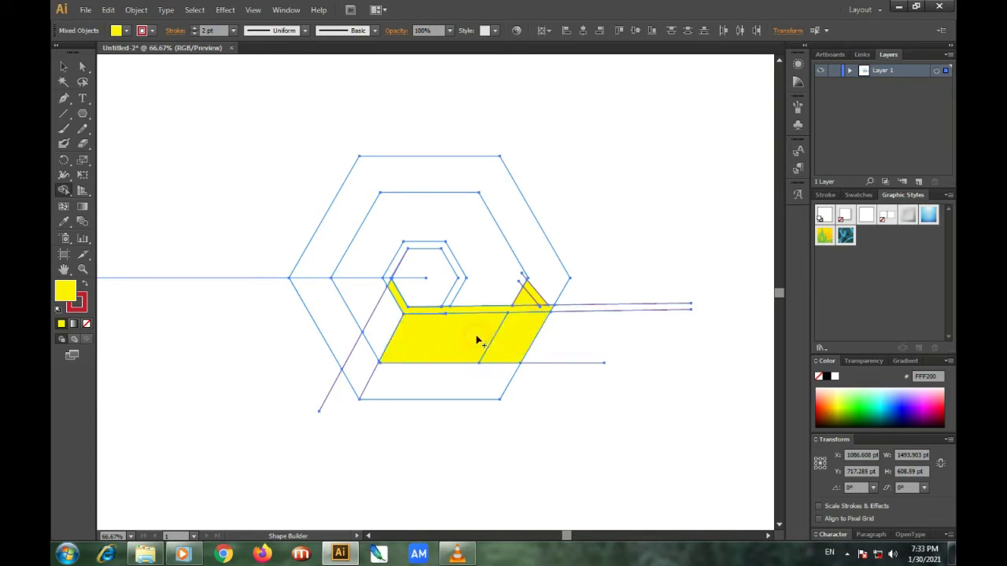
click(391, 325)
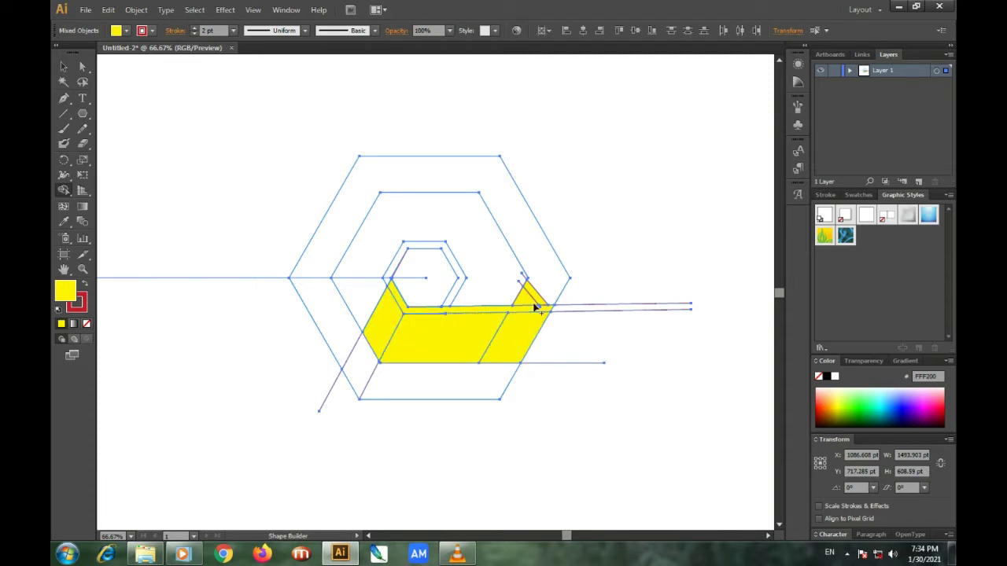
drag(375, 332, 542, 311)
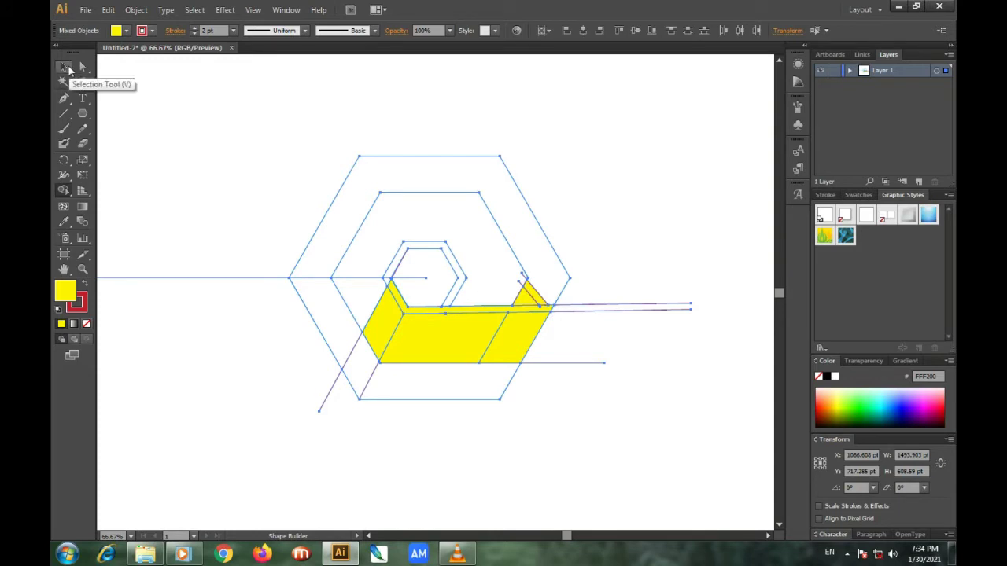
- With the Selection Tool, Shift-select the top-right triangle, right parallelogram, middle and left yellow pieces
click(66, 69)
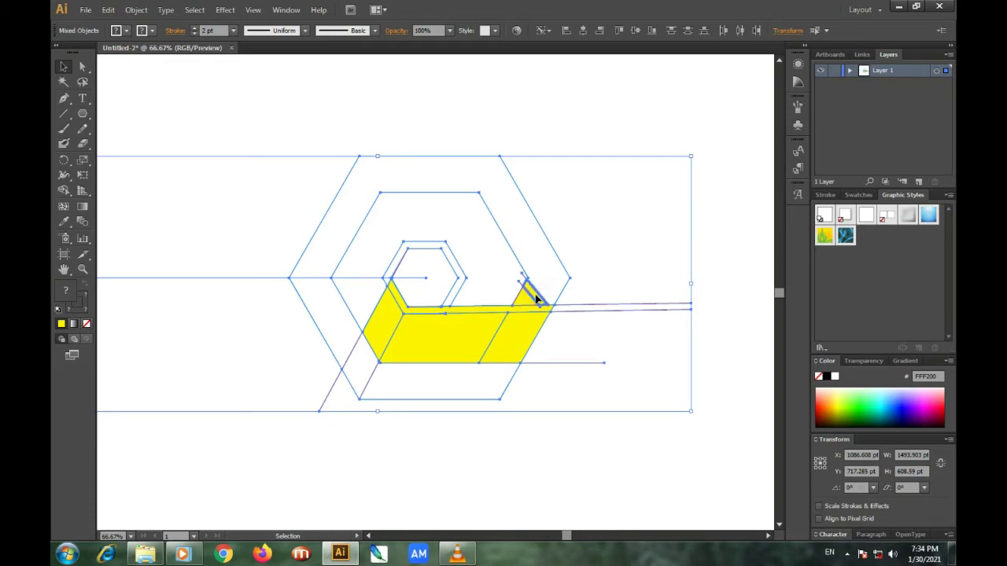
key(shift)
shift+click(526, 296)
double_click(523, 323)
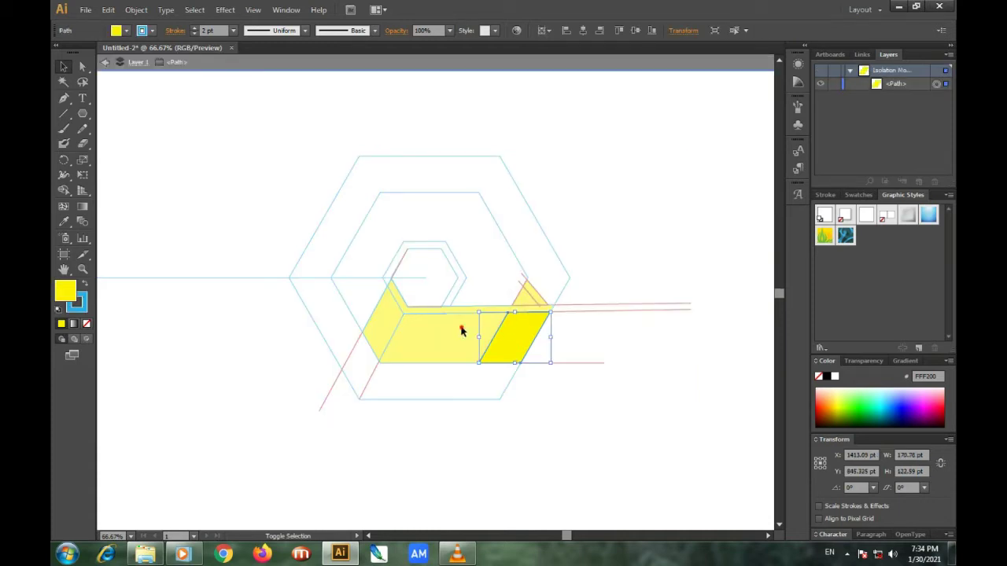
double_click(624, 340)
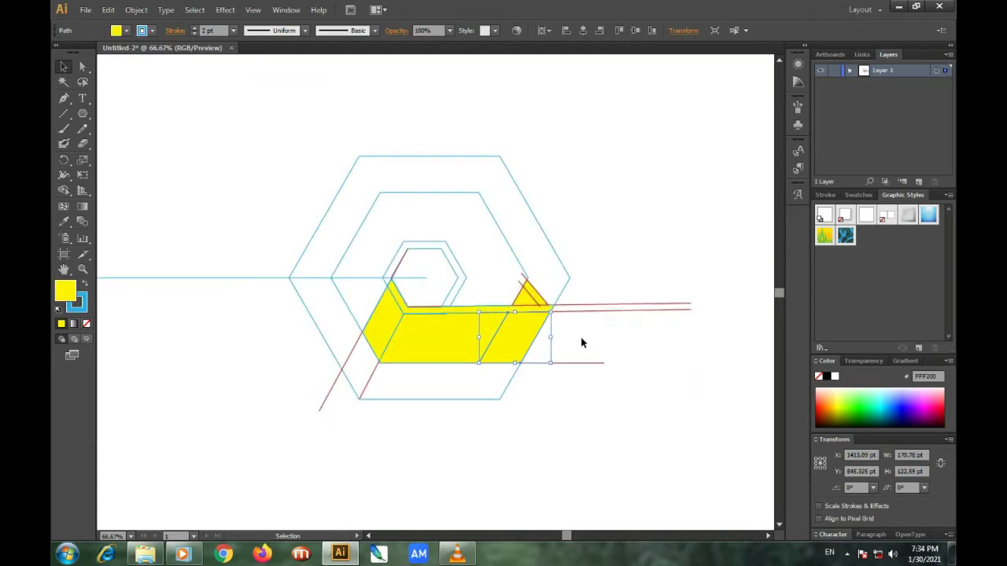
shift+click(448, 333)
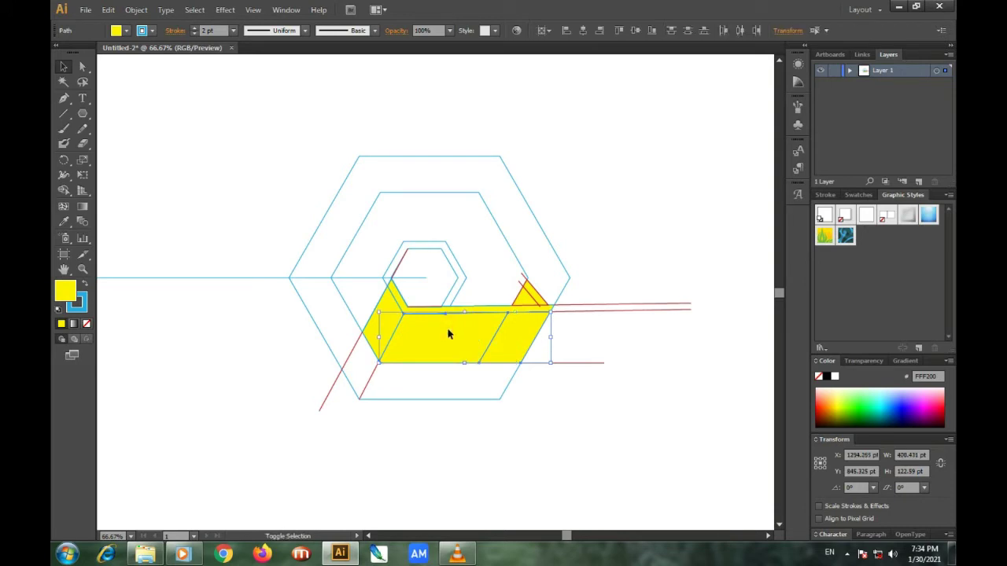
shift+click(372, 324)
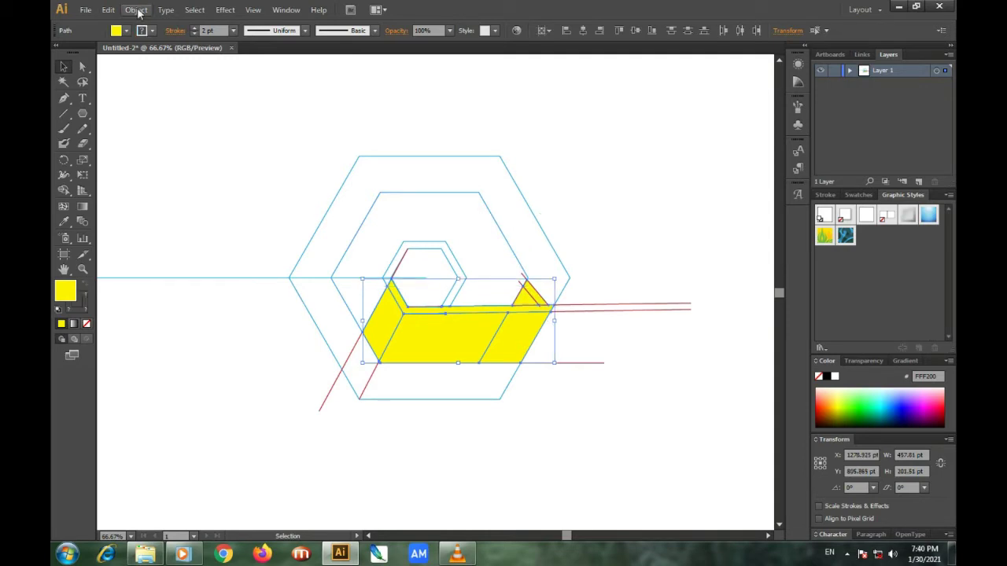
- Hide the selected yellow box via Object > Hide, then marquee-select and delete all guide lines
click(136, 11)
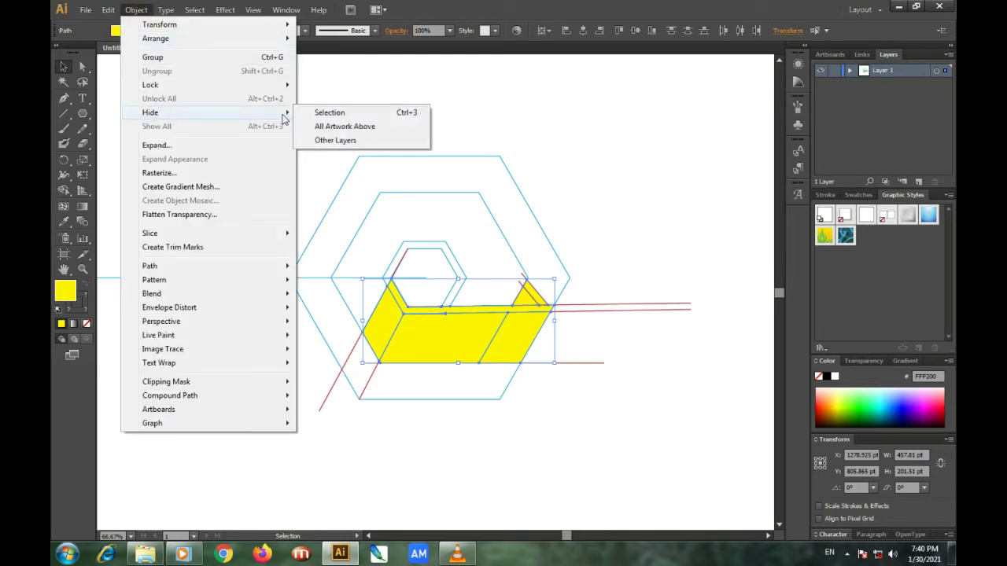
mouse_move(150, 113)
click(329, 114)
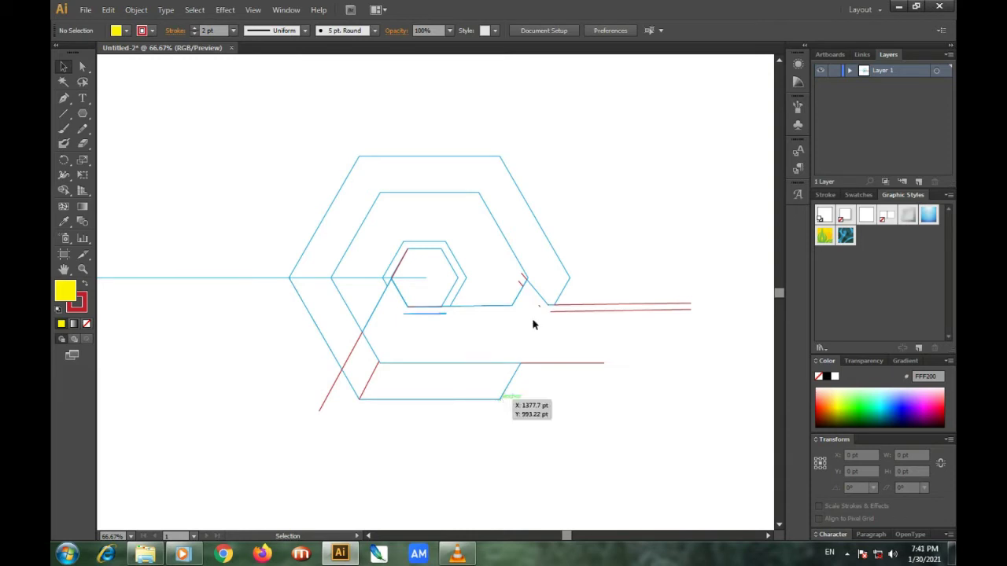
drag(134, 94, 727, 503)
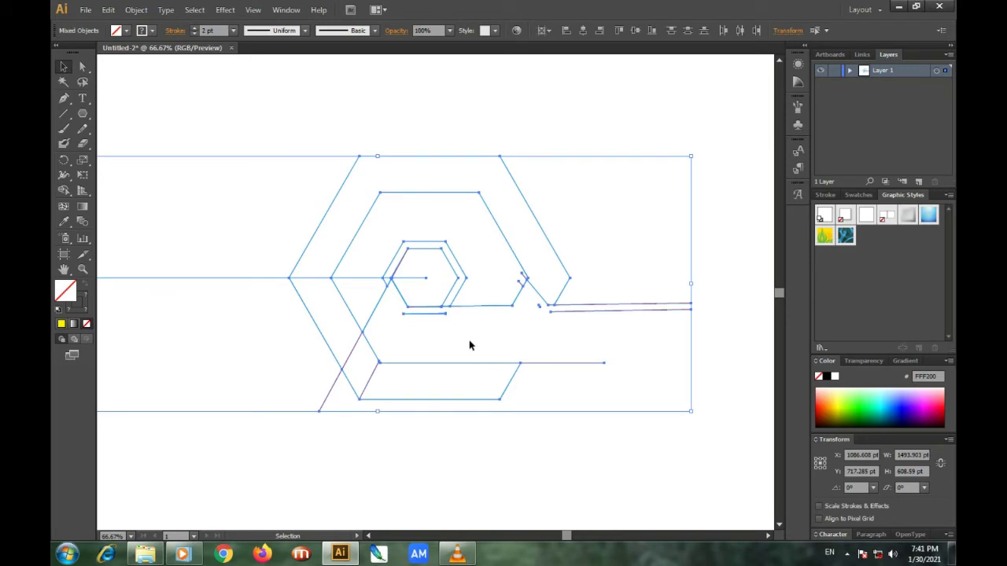
key(Delete)
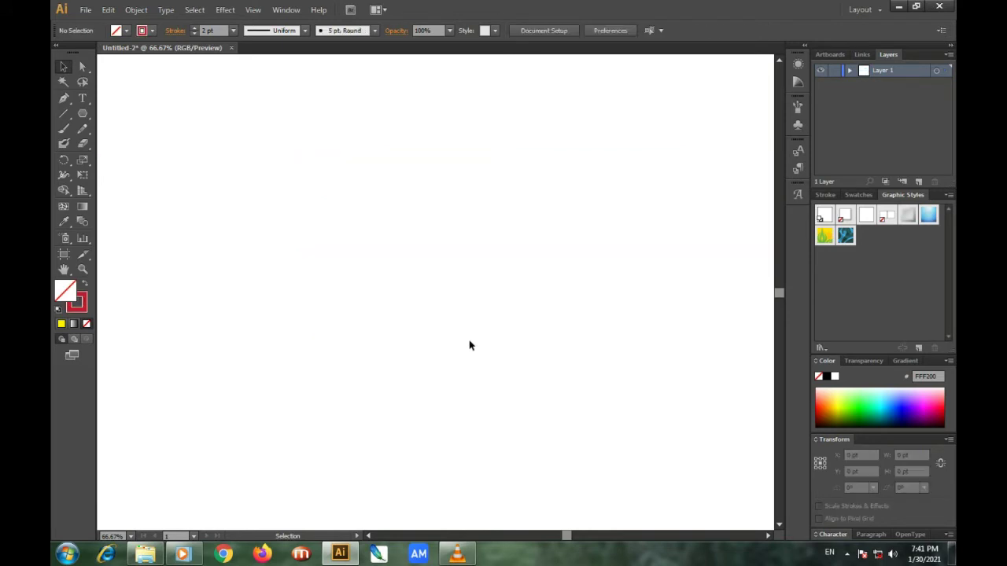
- Use Object > Show All to reveal the yellow box on the cleared artboard
click(137, 10)
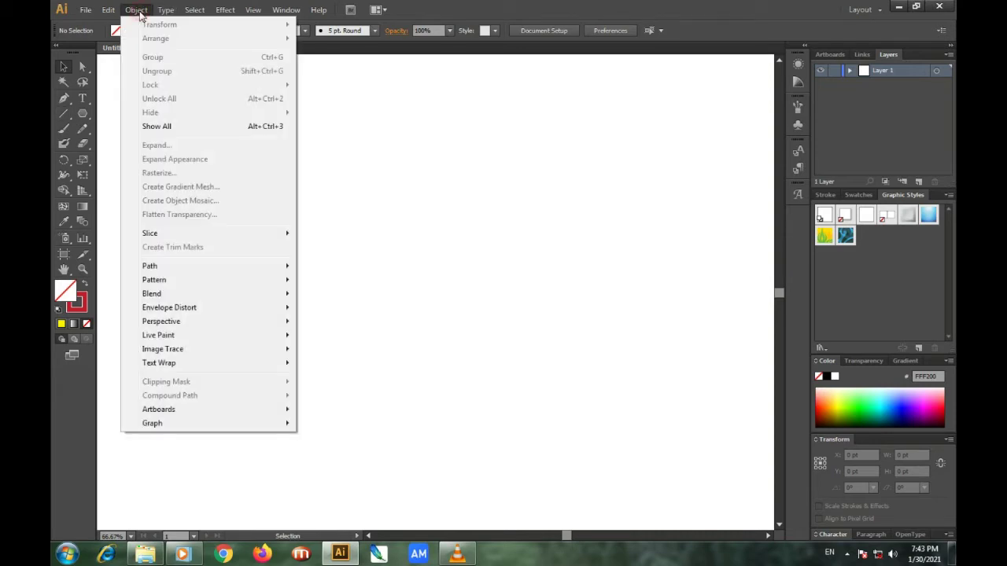
click(152, 129)
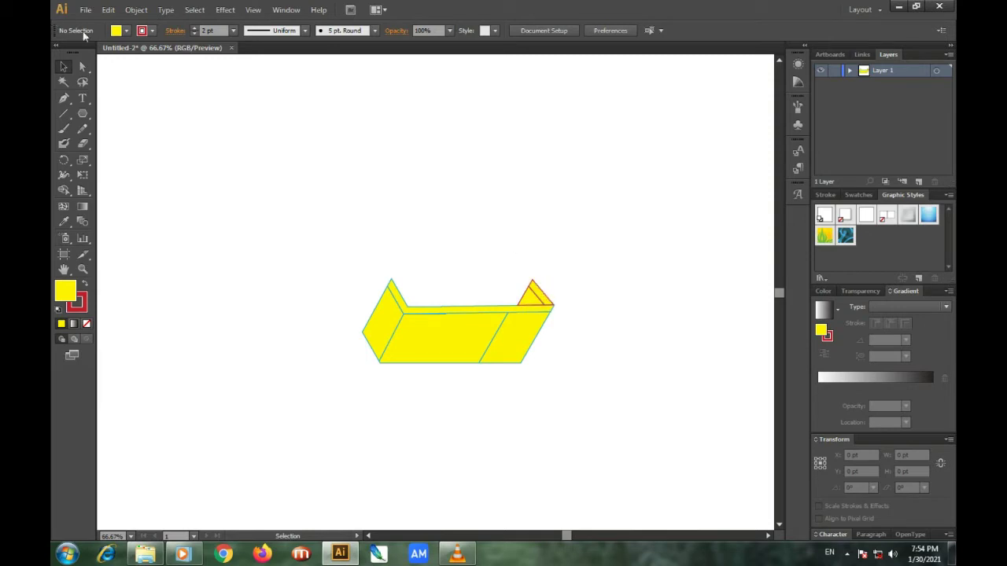
- Give the small top-right triangle no stroke and a magenta DA2EE8 fill
click(525, 298)
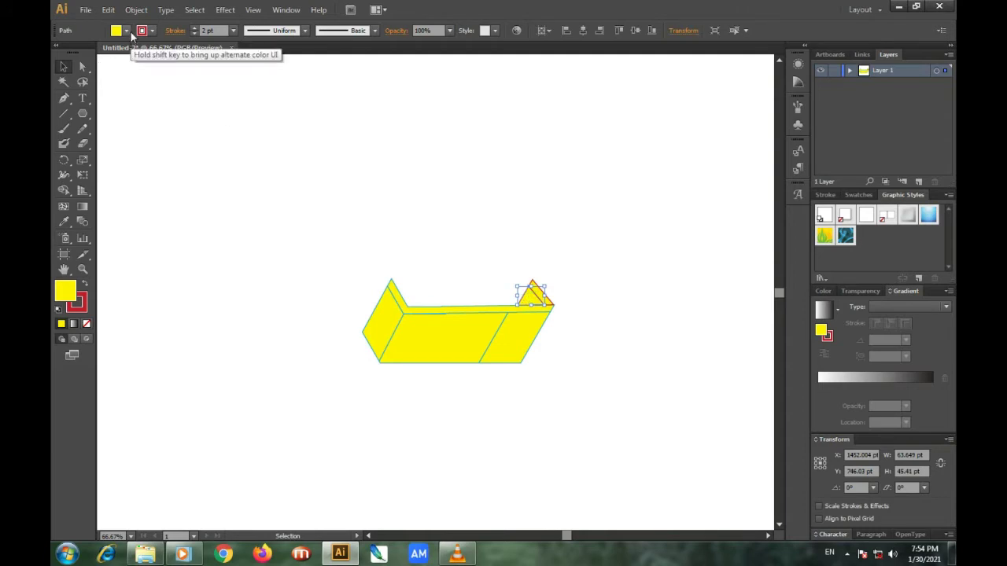
click(152, 31)
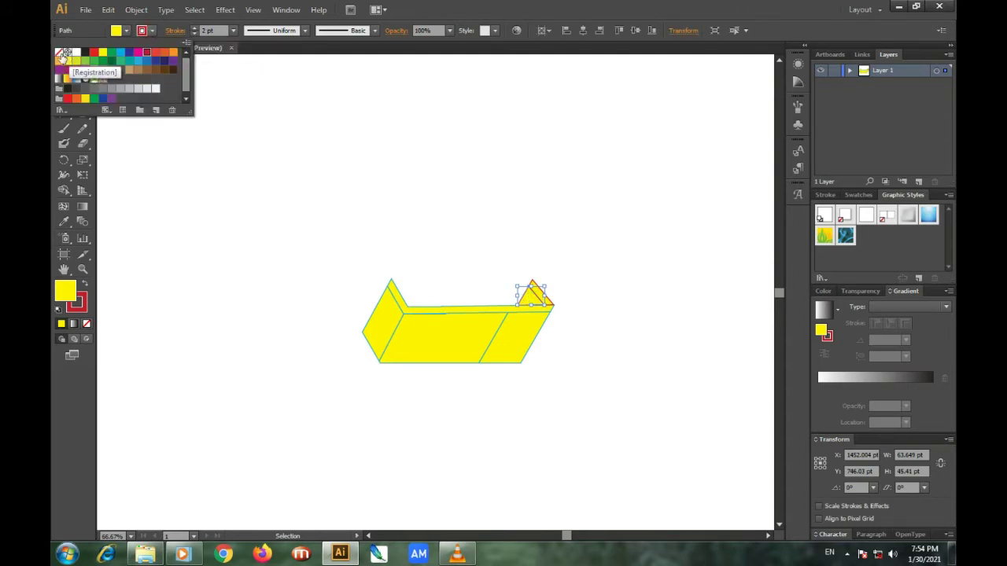
click(58, 53)
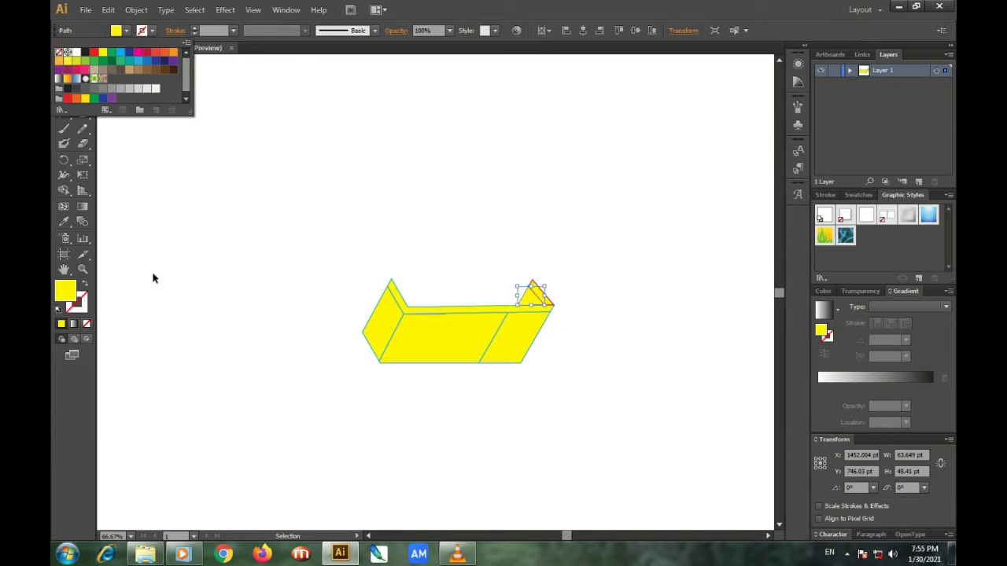
double_click(67, 293)
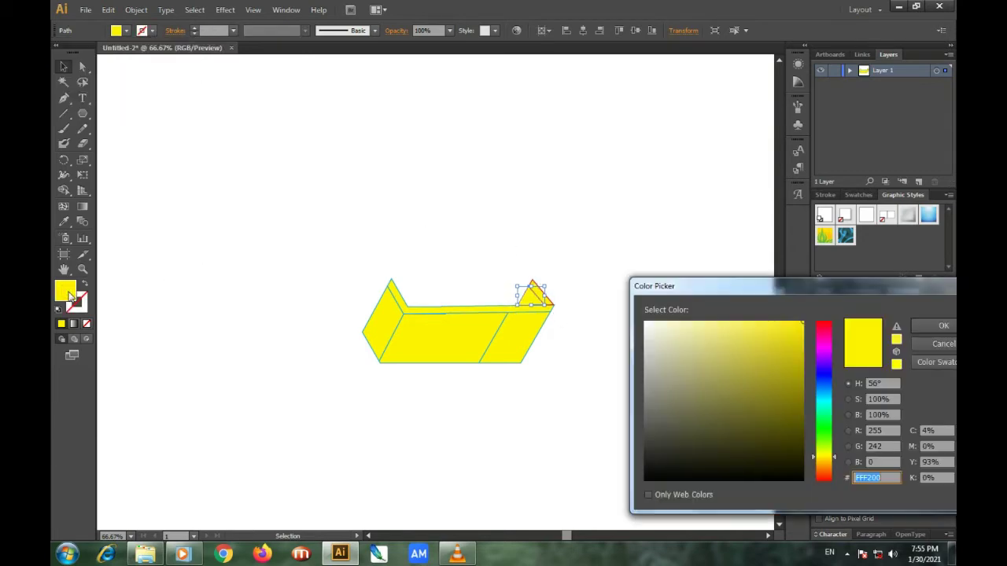
click(822, 350)
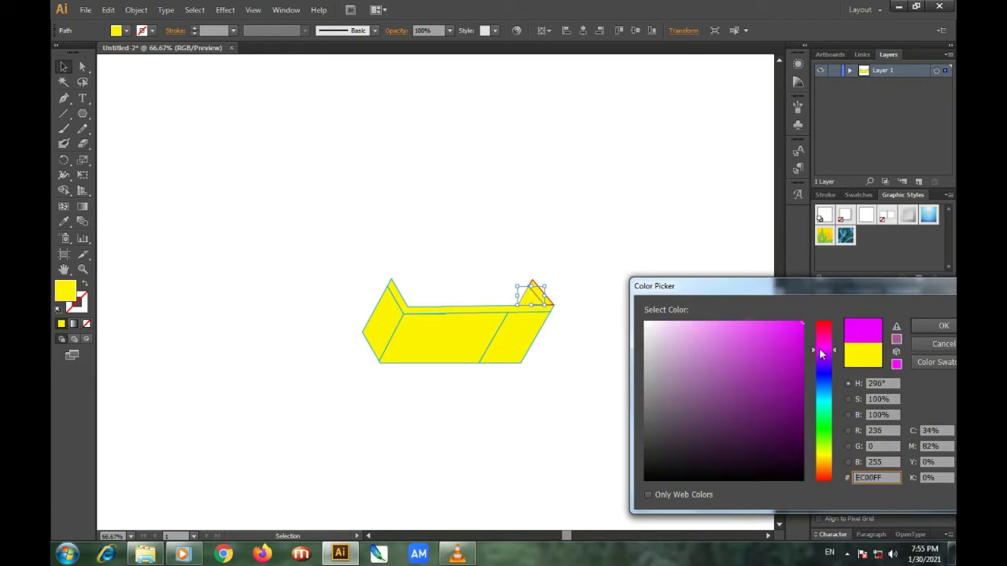
click(772, 336)
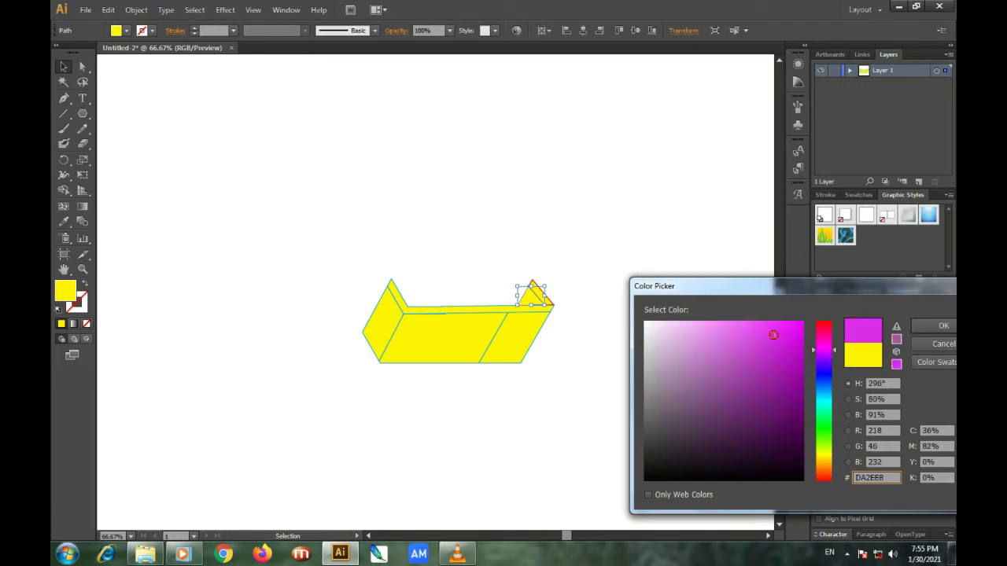
click(931, 326)
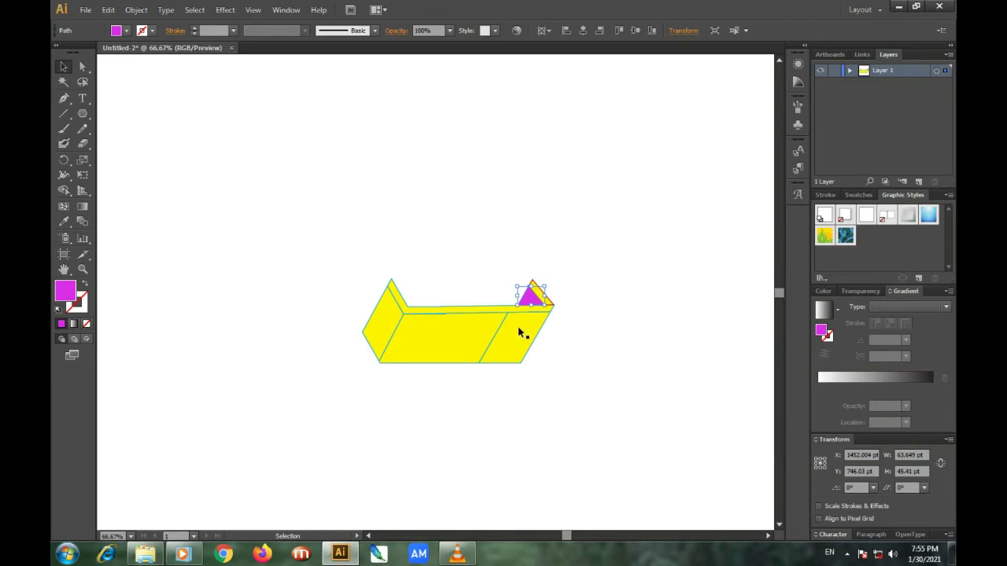
- Select the yellow front face and right parallelogram face together, after checking the Window menu
click(477, 338)
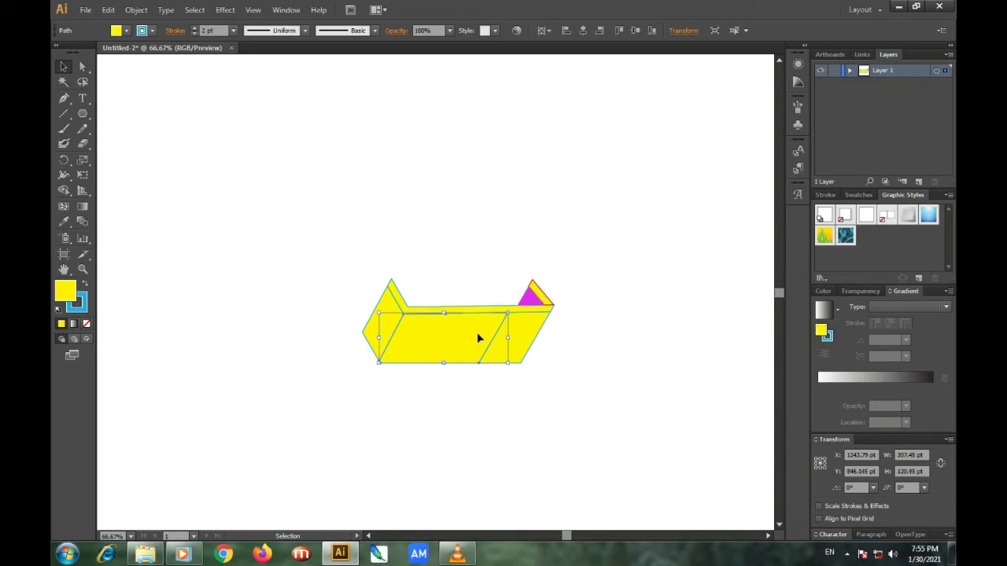
key(shift)
shift+click(522, 339)
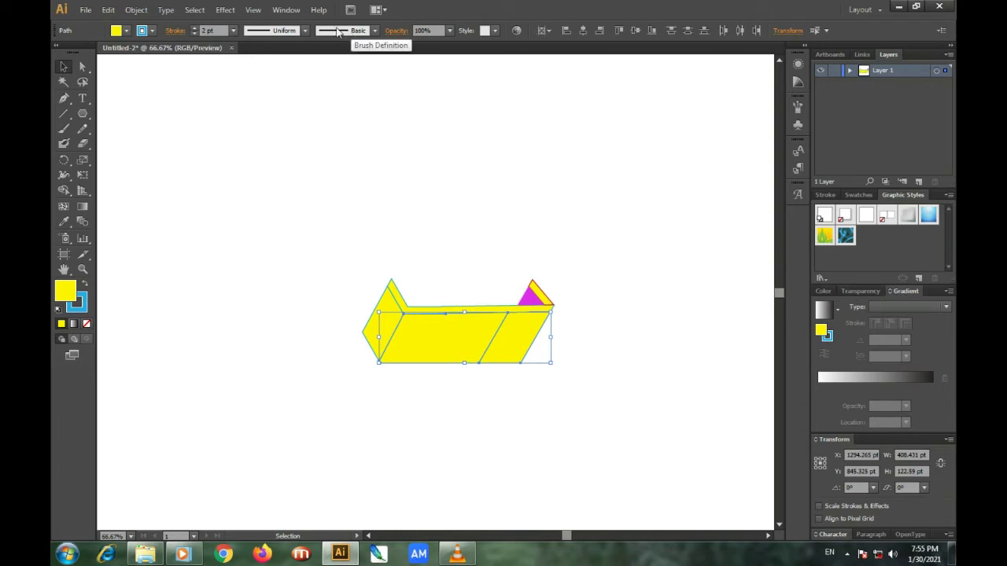
click(286, 10)
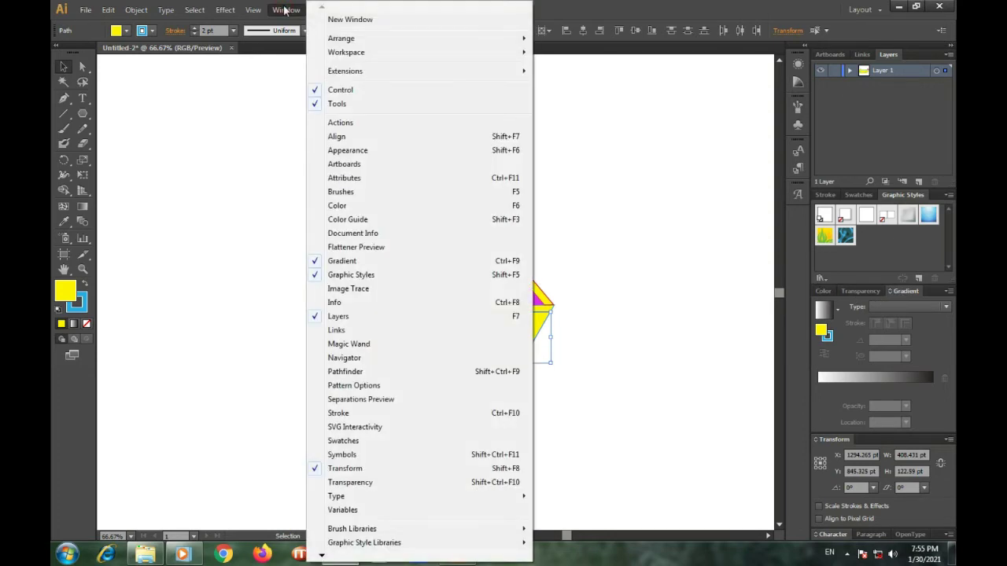
click(286, 9)
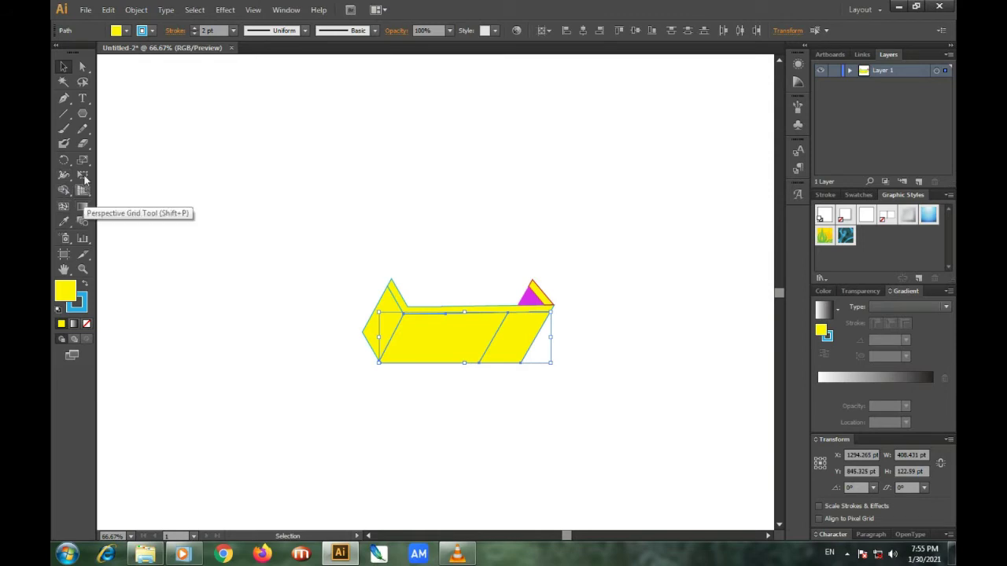
click(286, 9)
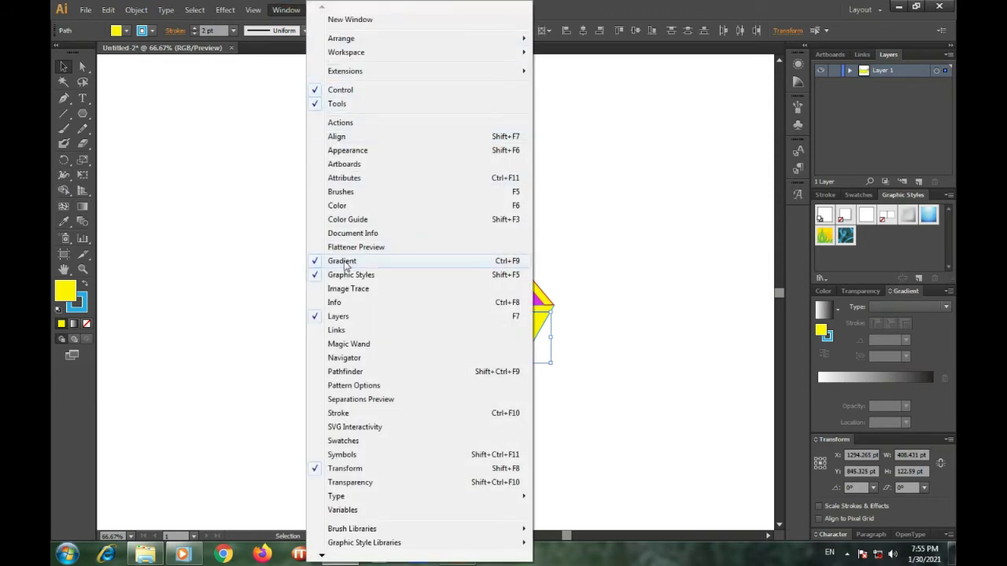
click(239, 175)
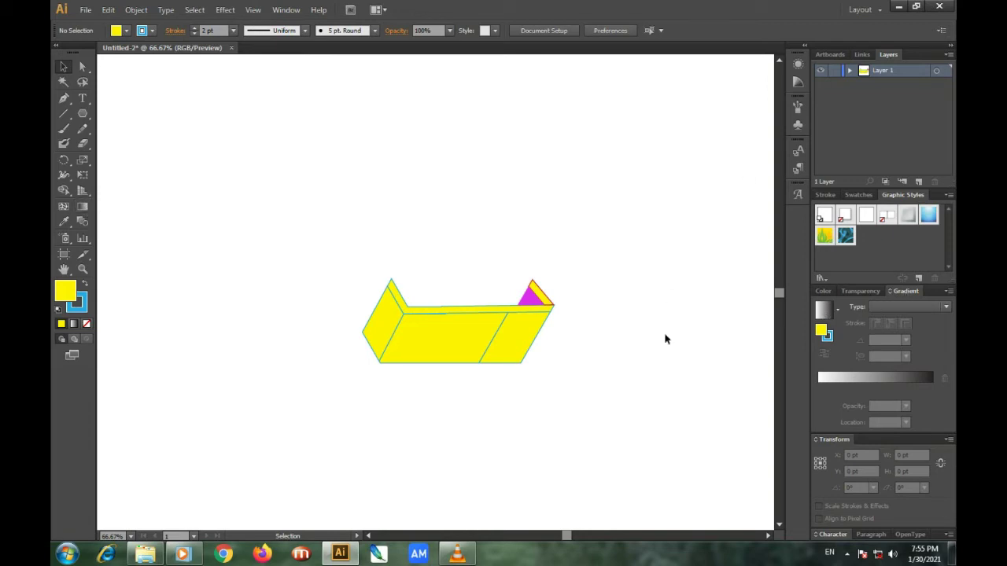
click(458, 337)
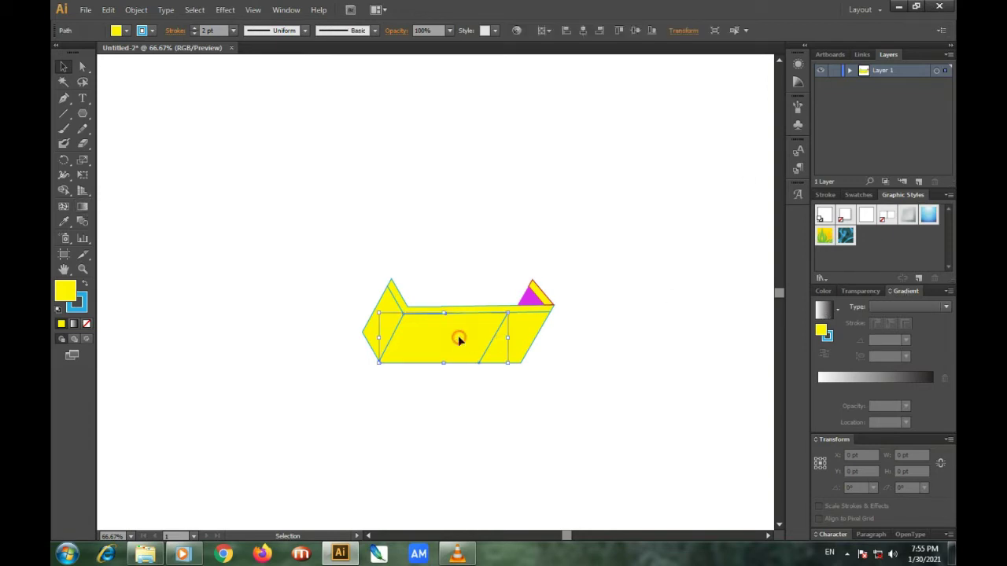
shift+click(517, 335)
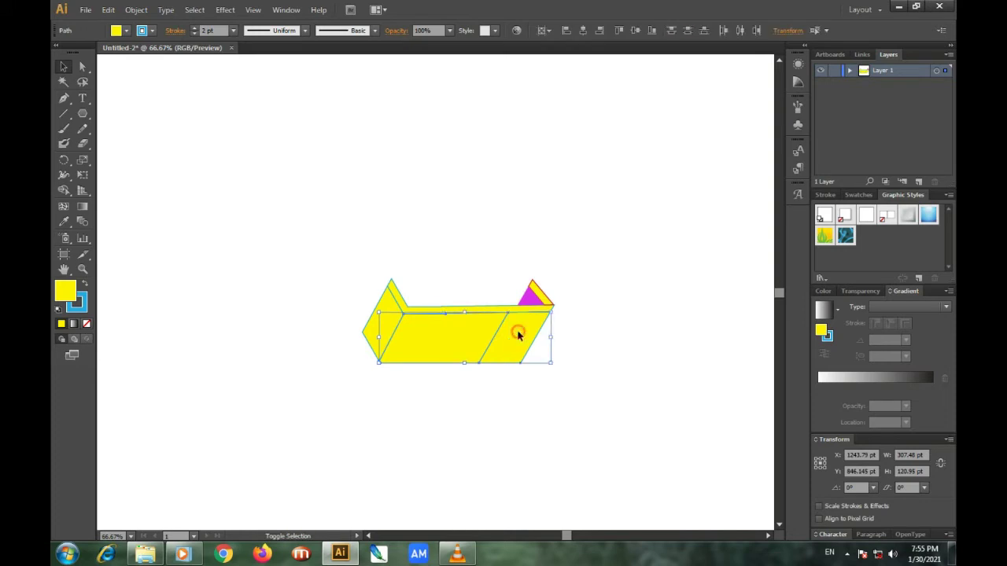
- Apply a gradient fill to both faces and set its first stop to magenta BF00A0
click(822, 310)
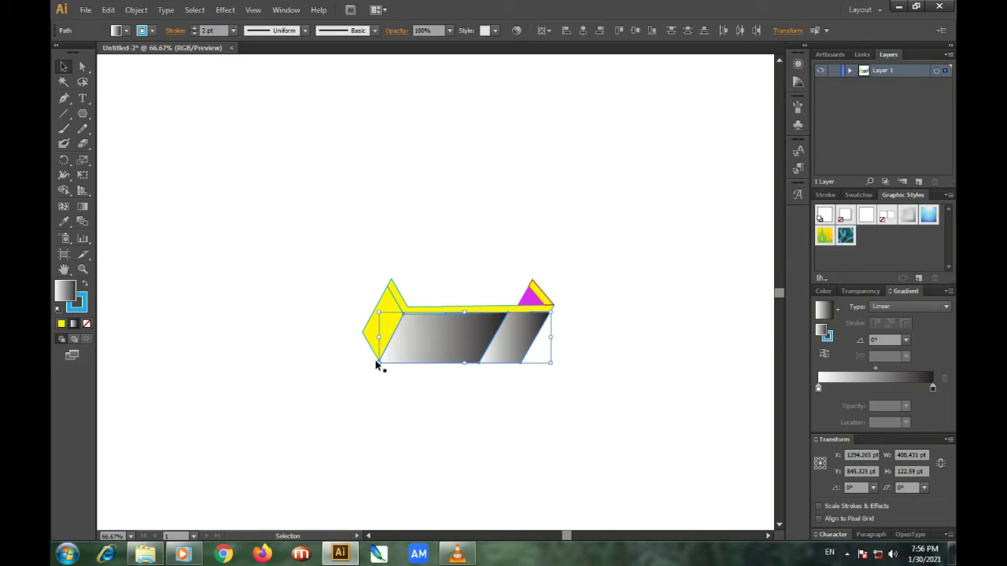
drag(380, 362, 389, 361)
double_click(819, 388)
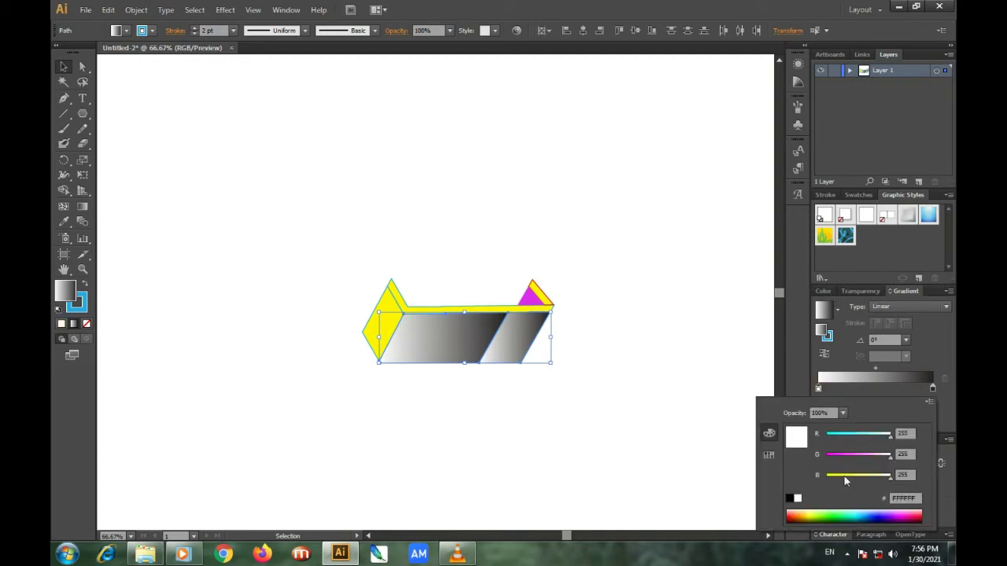
click(896, 519)
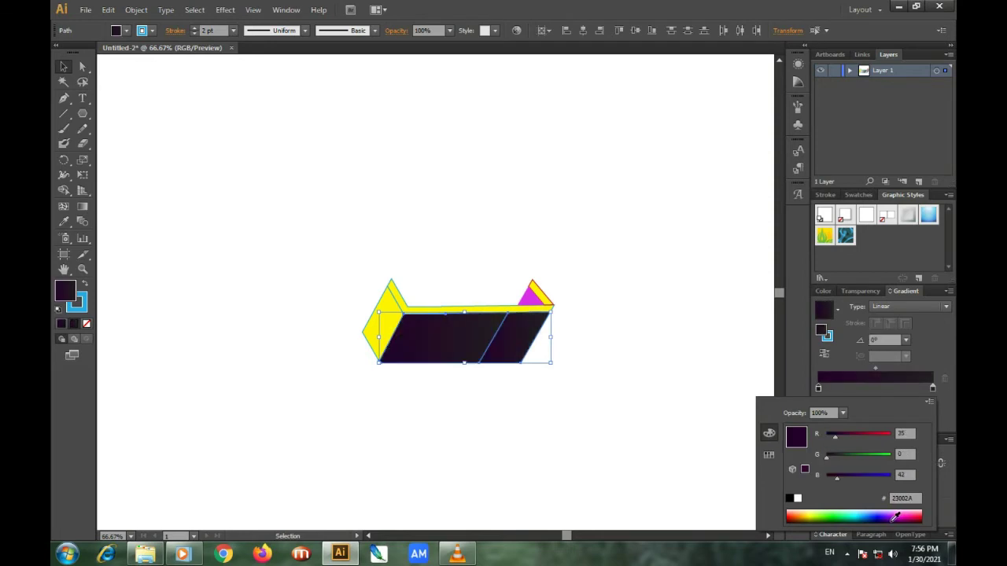
click(892, 517)
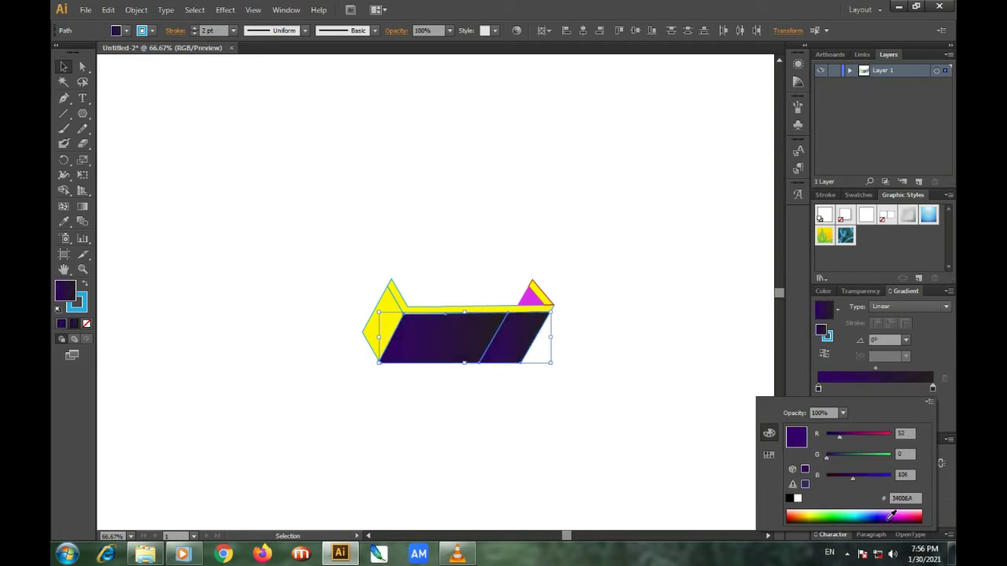
click(905, 515)
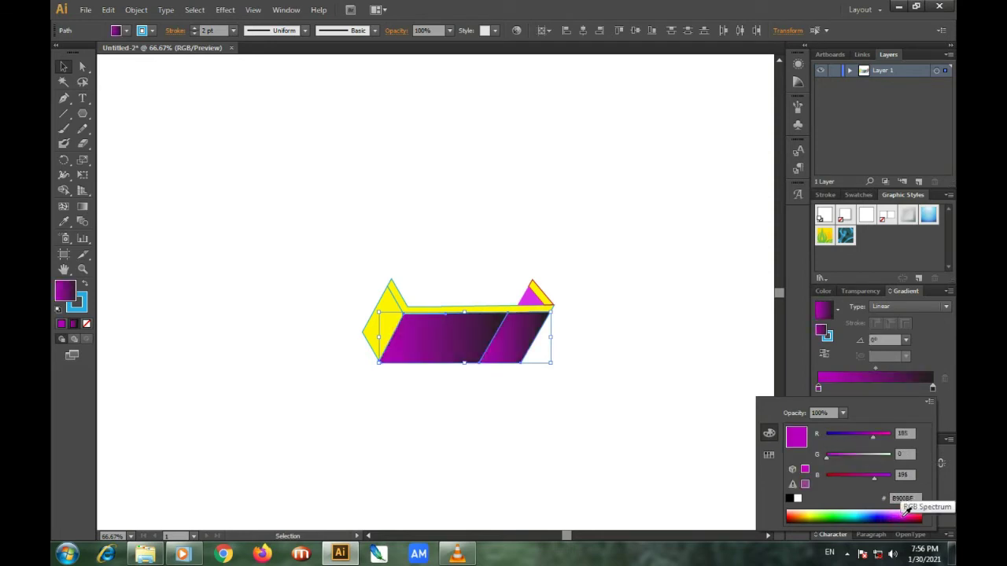
click(908, 513)
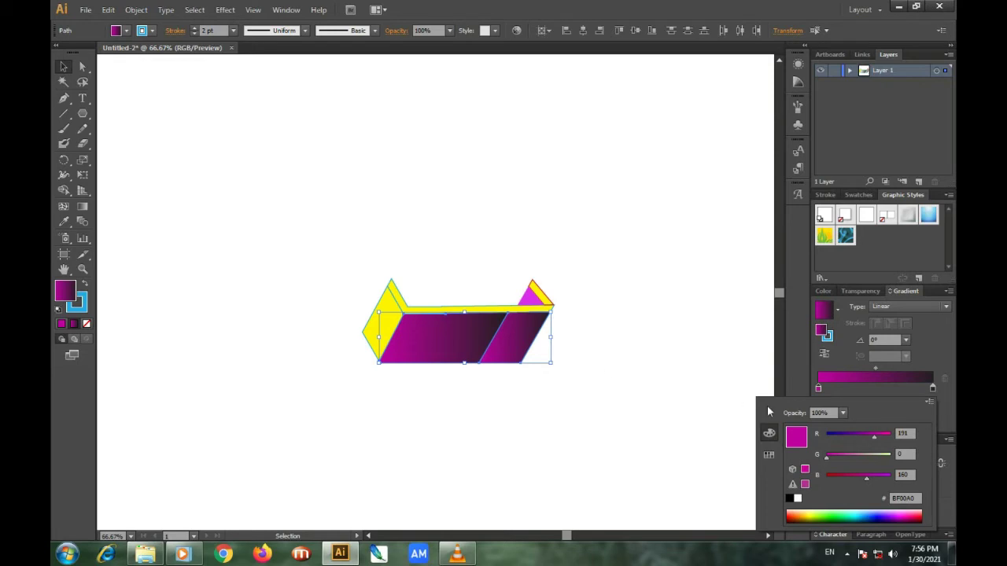
- Set the gradient's end stop to pink FF006A
click(932, 391)
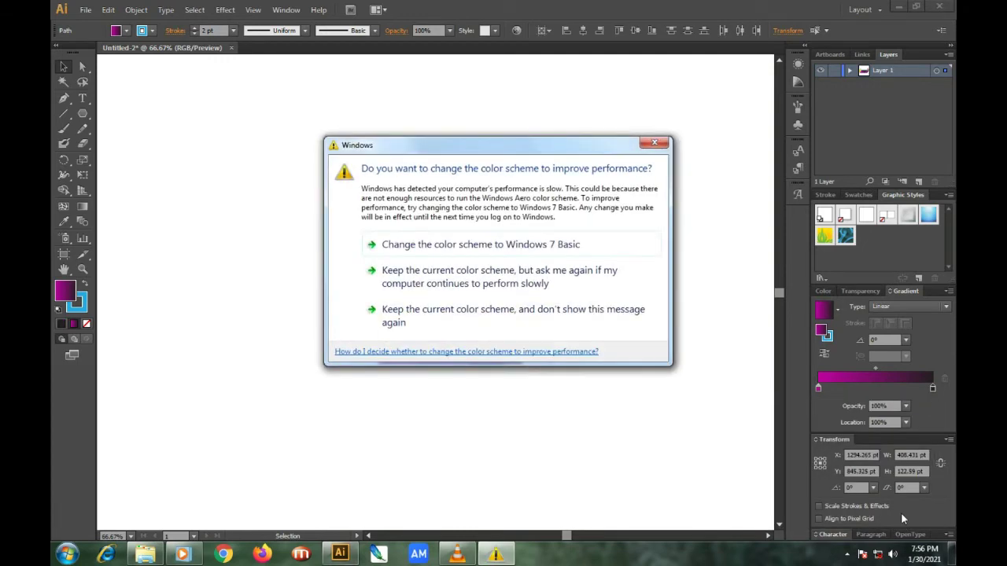
click(653, 144)
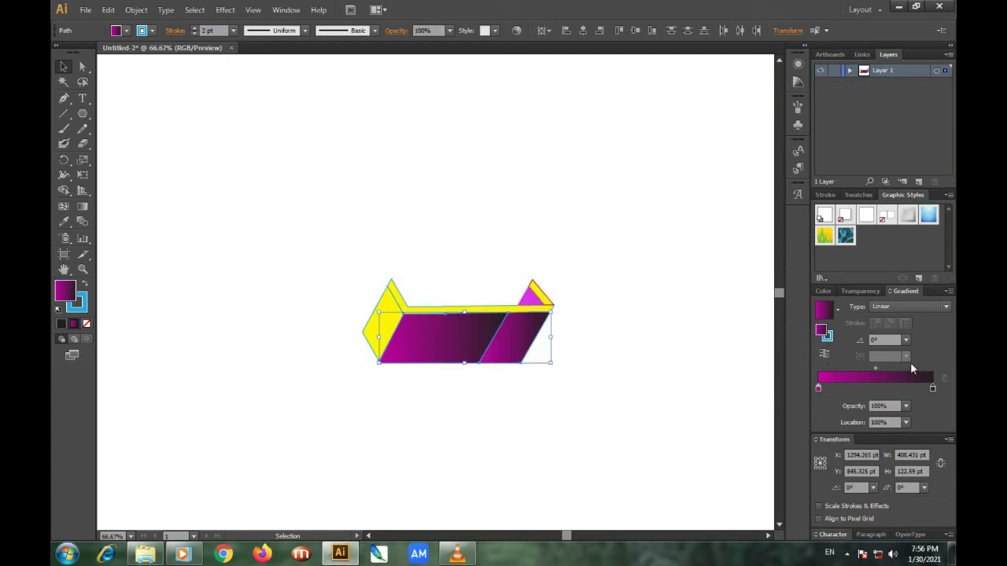
double_click(933, 387)
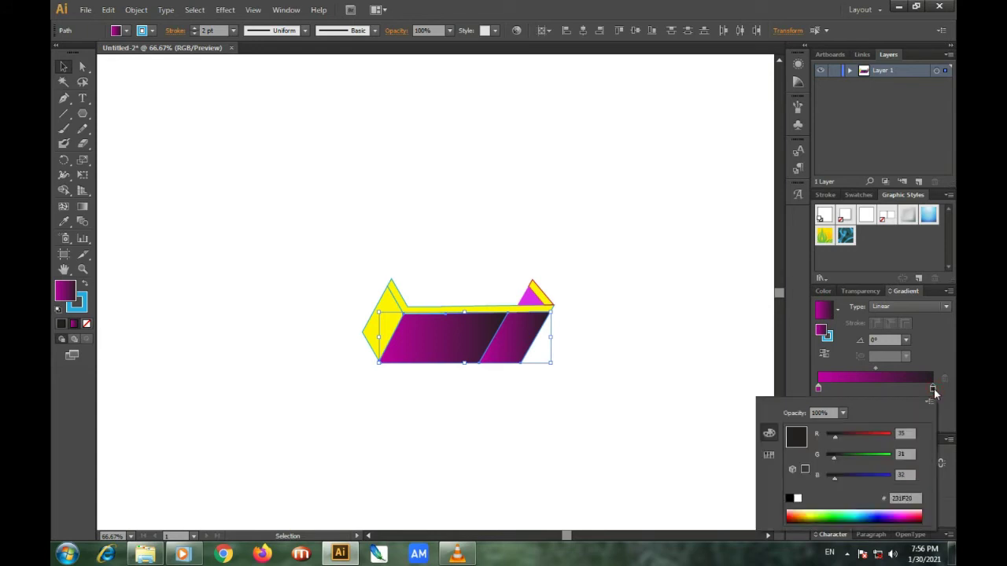
click(908, 513)
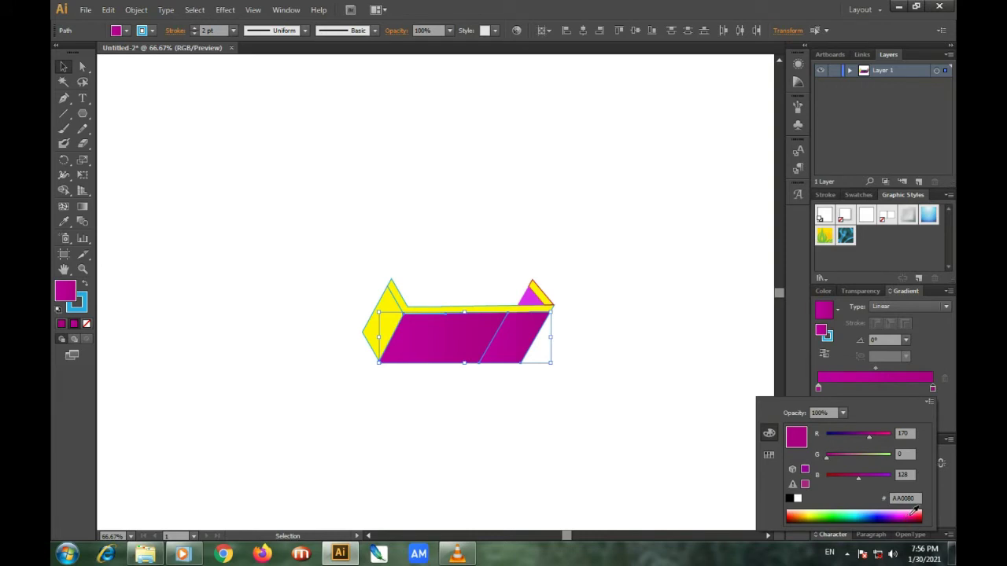
click(916, 513)
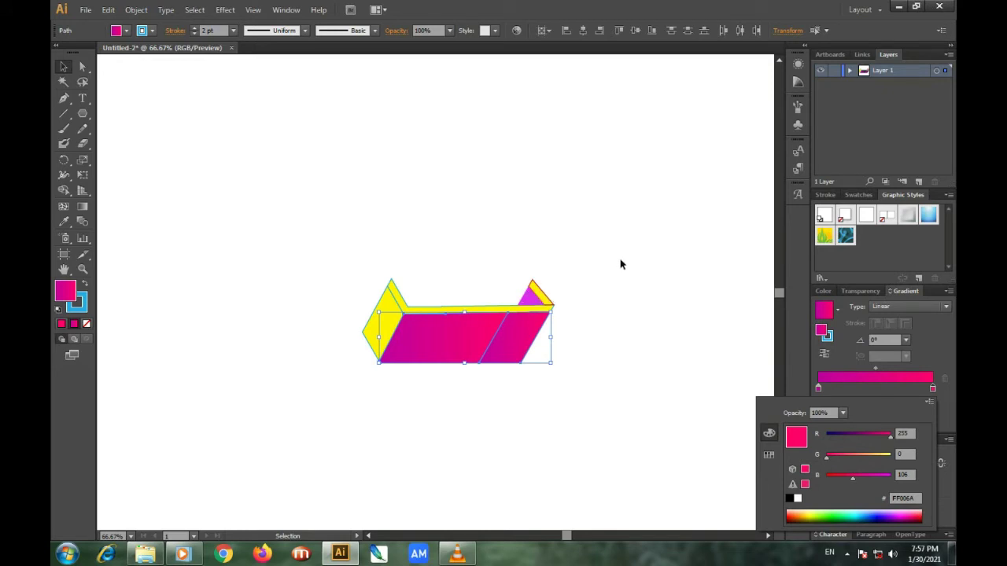
click(530, 296)
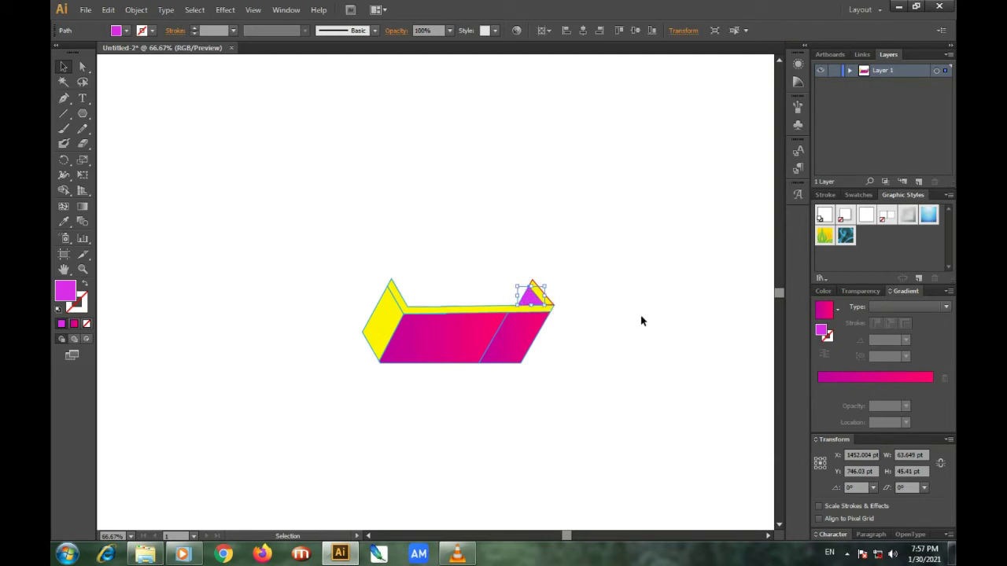
- Apply the magenta-pink gradient to the top-right triangle and remove the front face's stroke
click(828, 312)
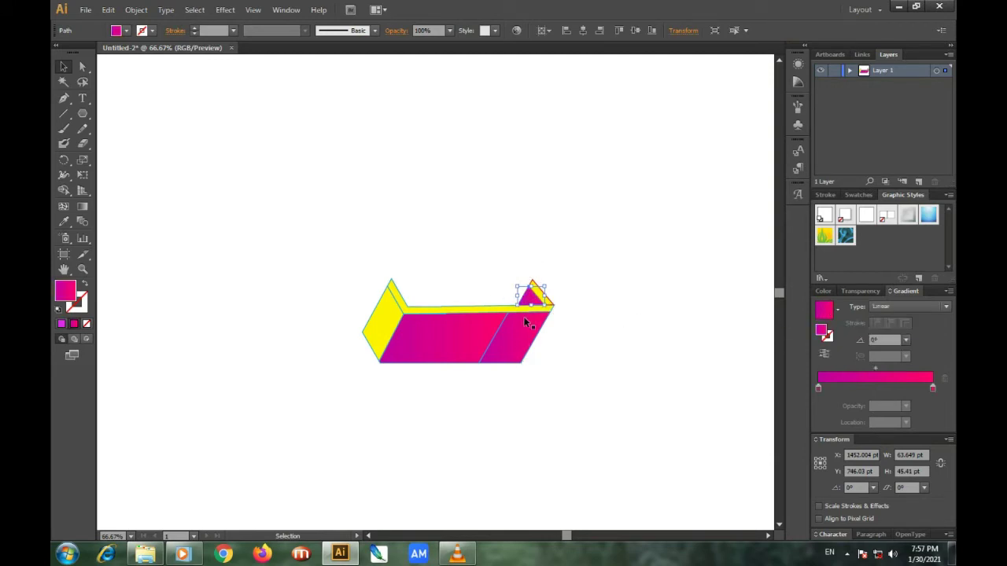
click(606, 292)
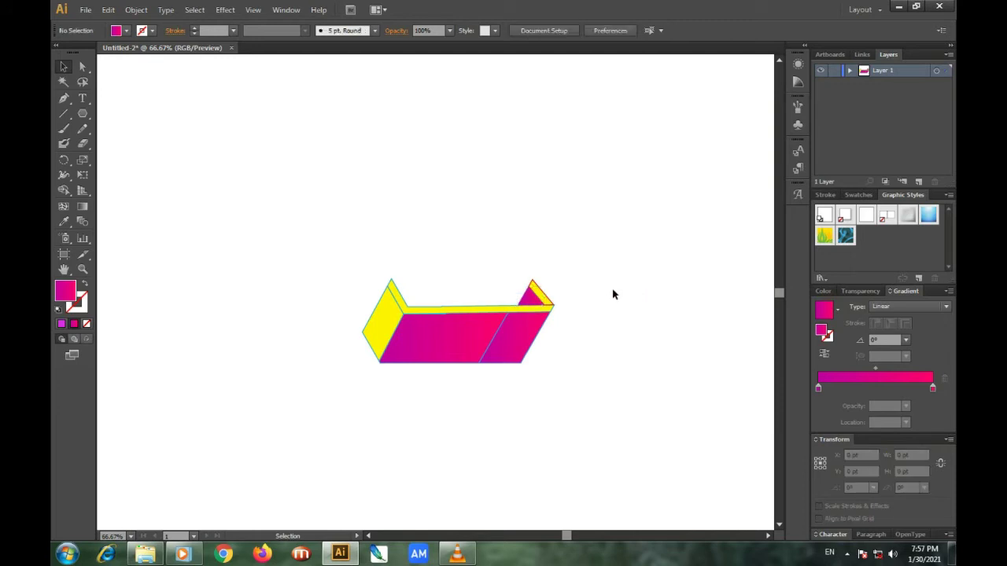
click(500, 325)
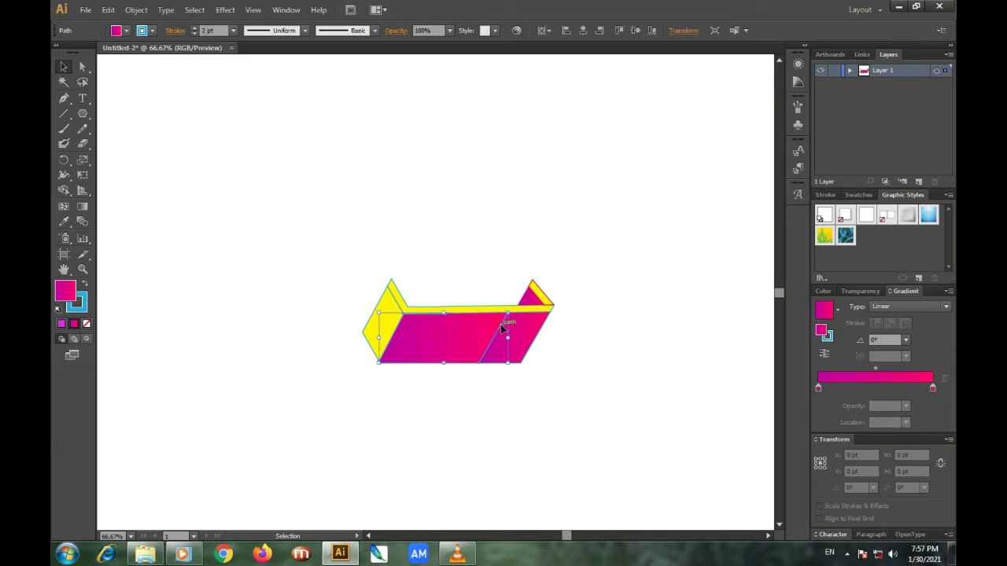
click(151, 32)
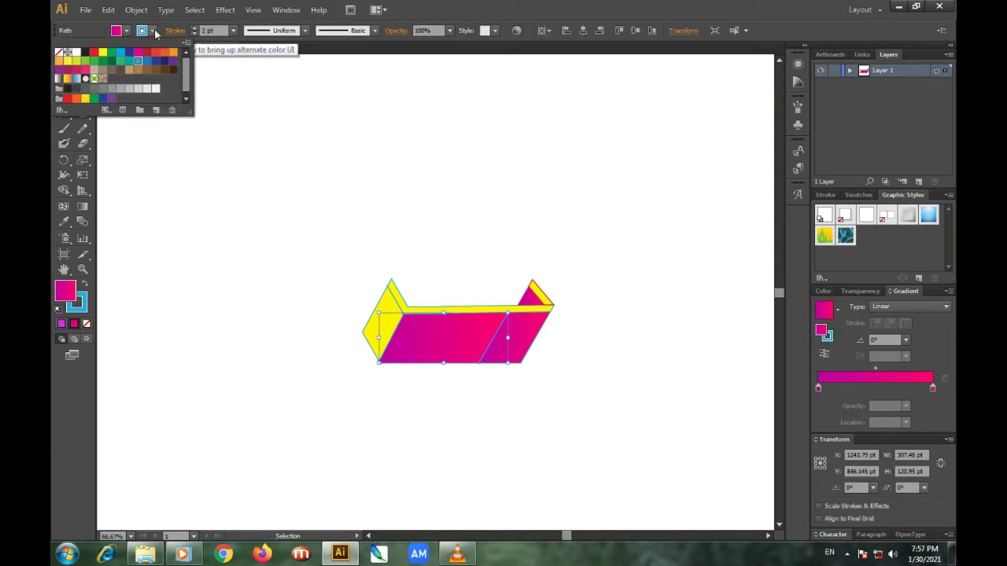
click(58, 53)
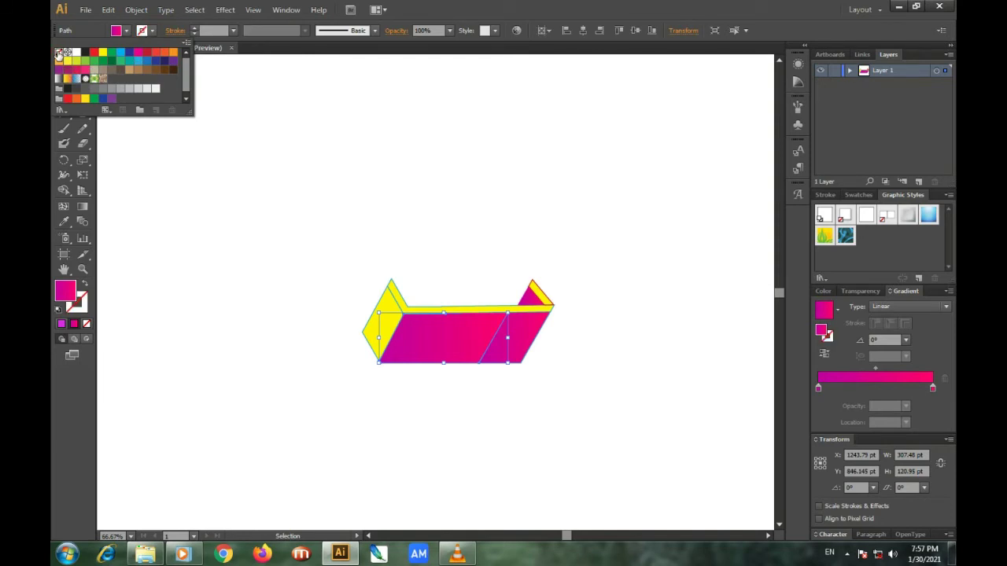
key(Escape)
- Set the right parallelogram face's stroke to None and clear the selection
click(524, 340)
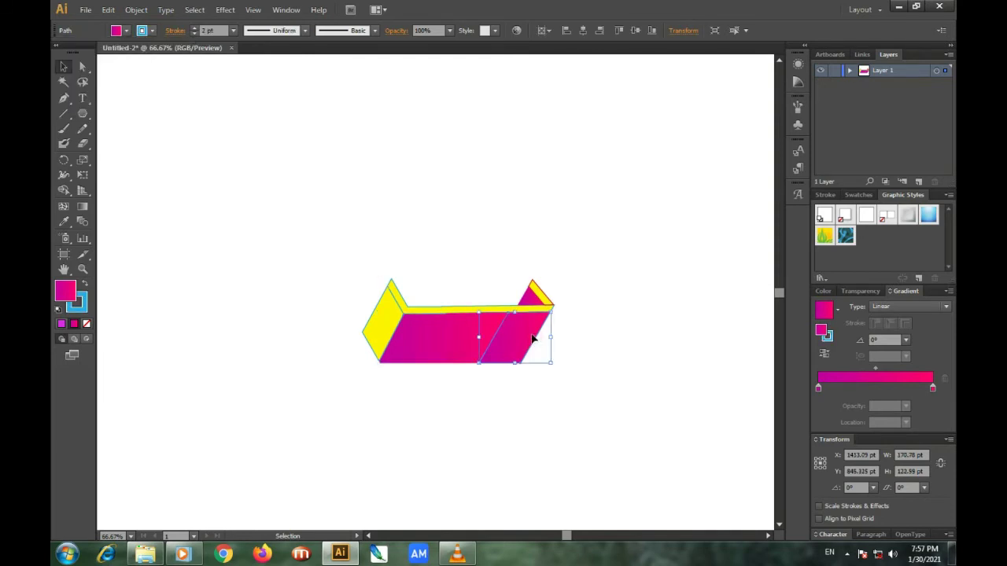
click(153, 32)
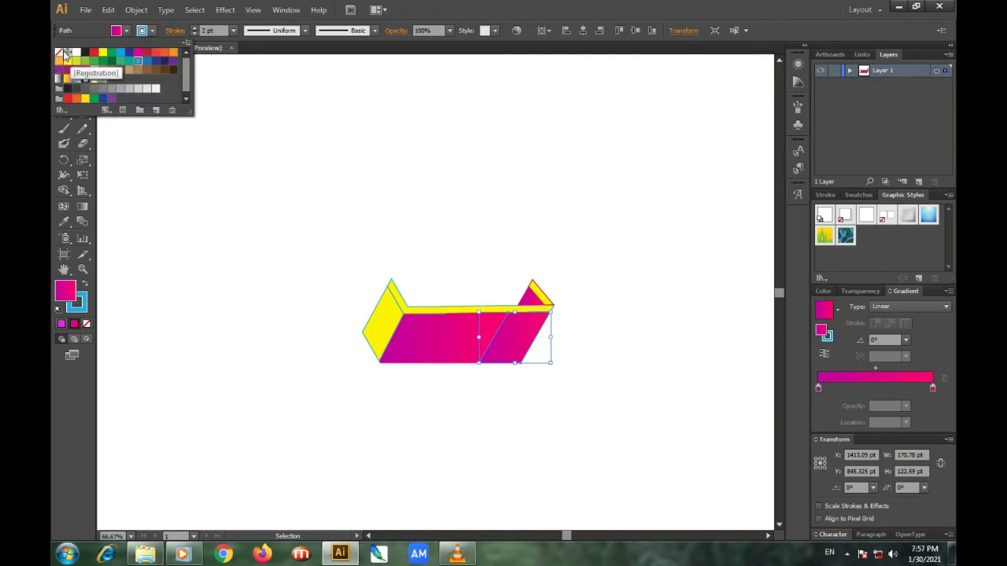
click(58, 53)
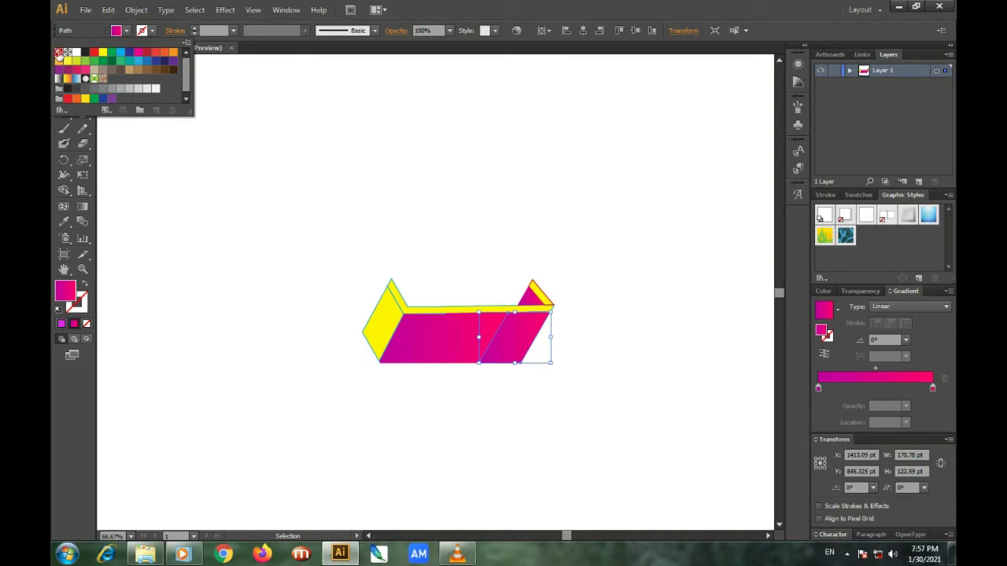
click(294, 304)
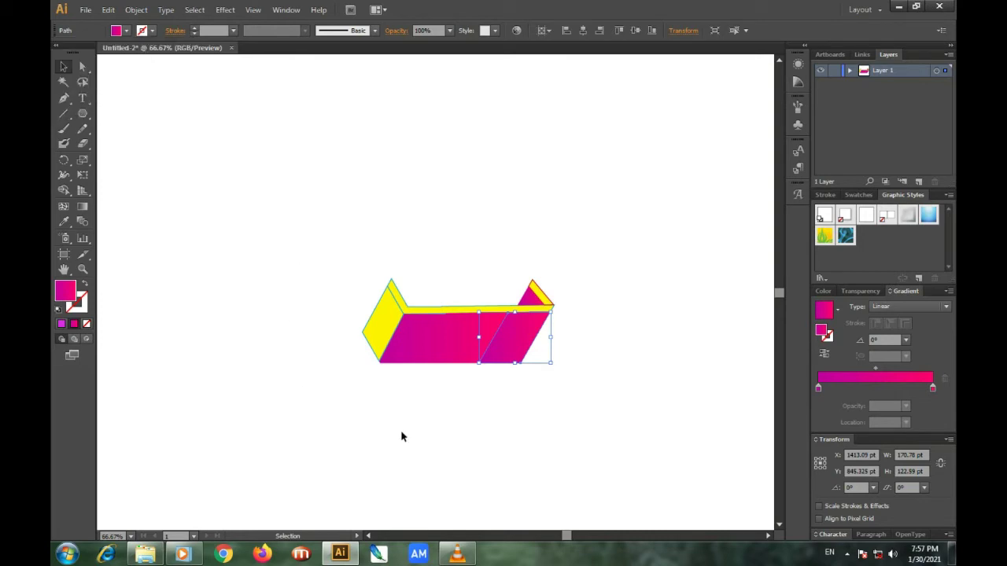
click(447, 452)
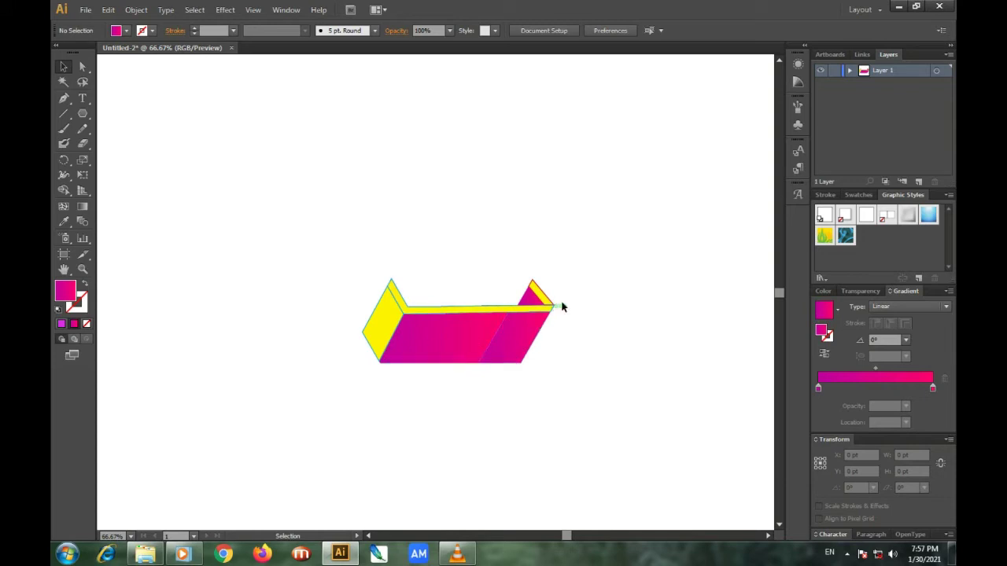
- Apply the magenta gradient to the top strip and make its first stop purple
click(431, 311)
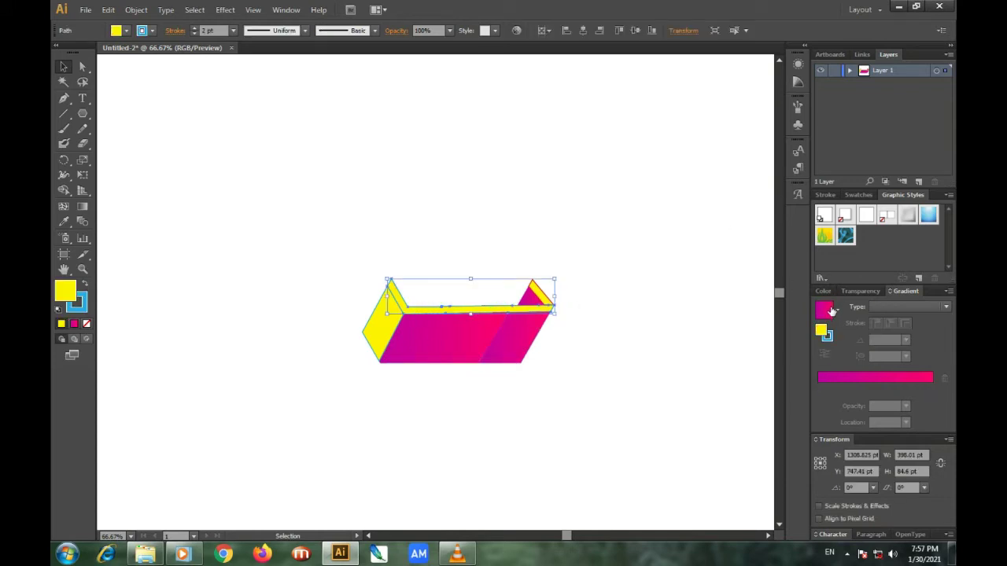
click(829, 311)
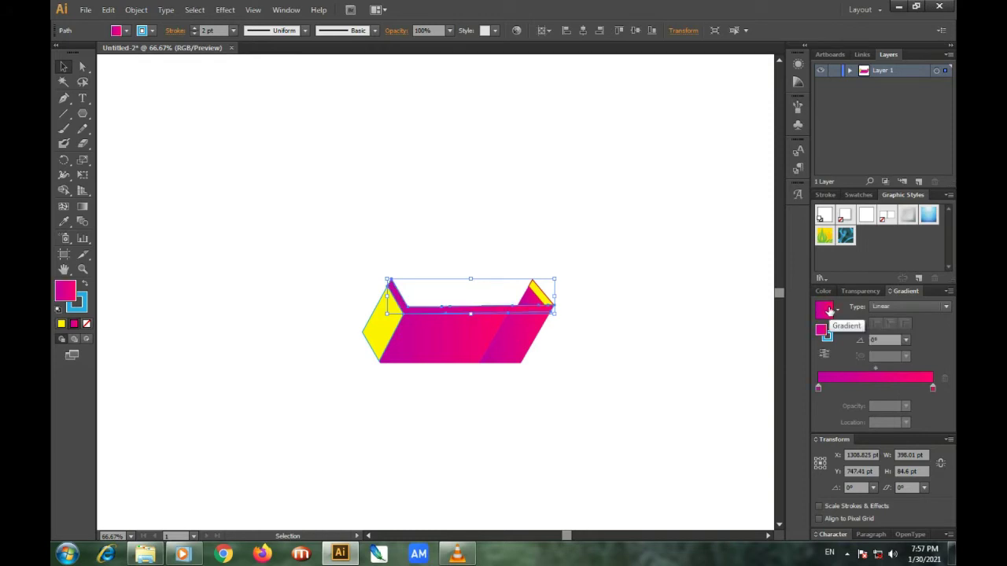
double_click(819, 388)
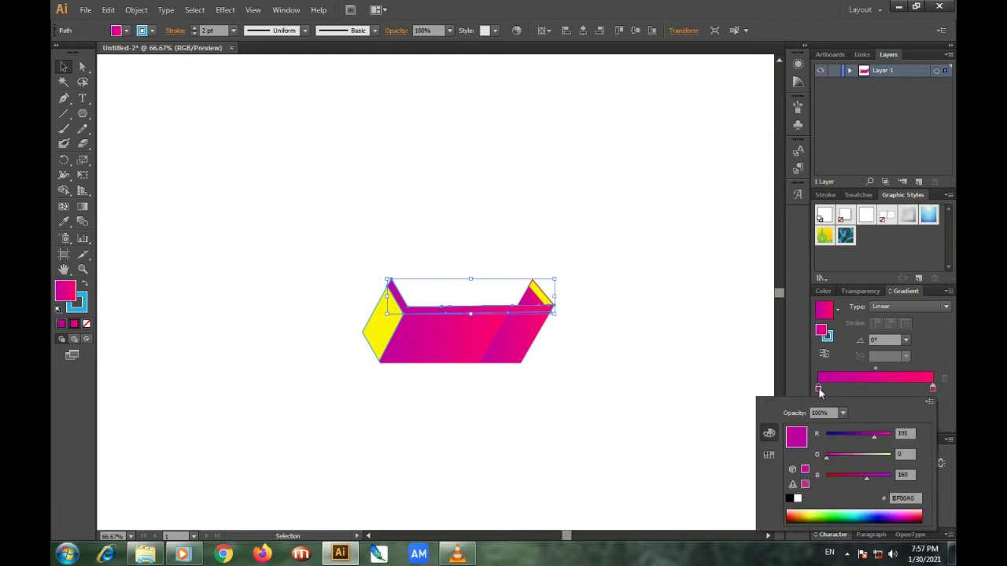
click(898, 511)
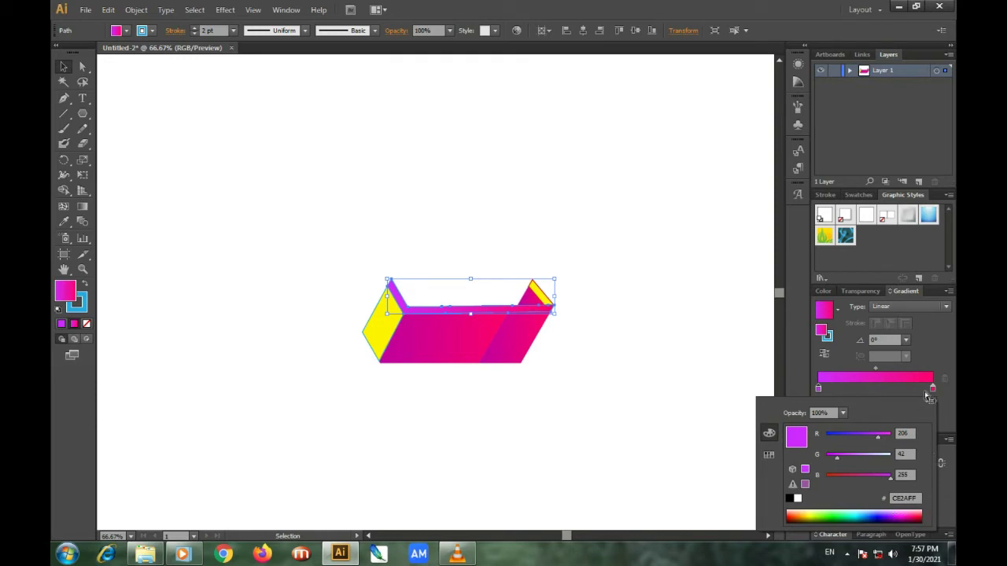
click(934, 390)
- Set the strip gradient's end stop to pink FF54E3
double_click(934, 390)
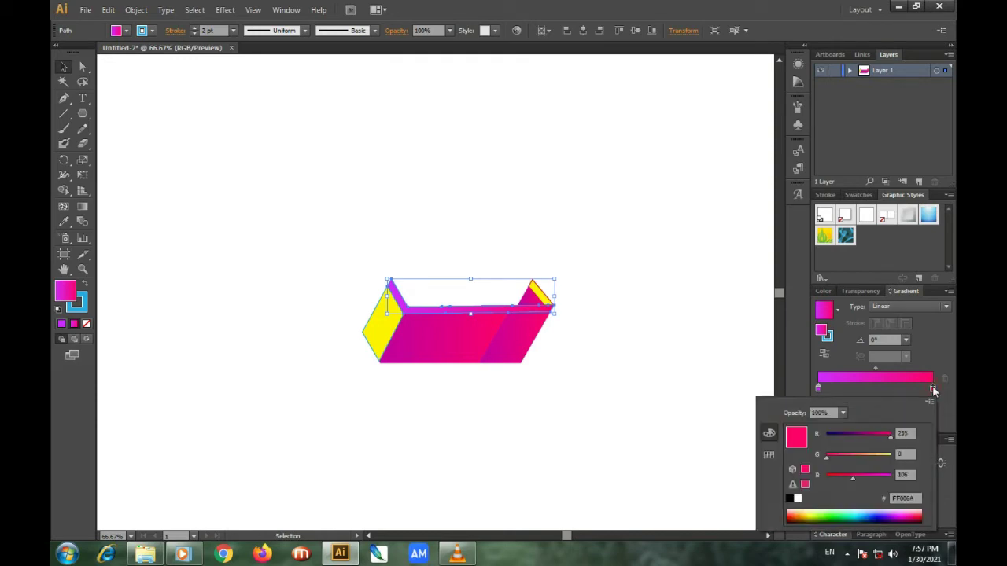
click(903, 509)
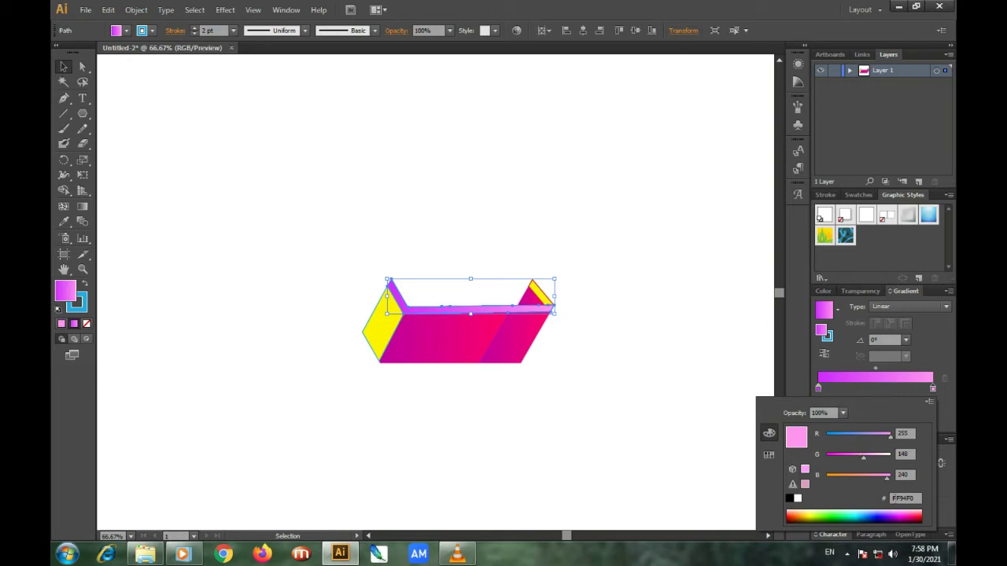
click(905, 513)
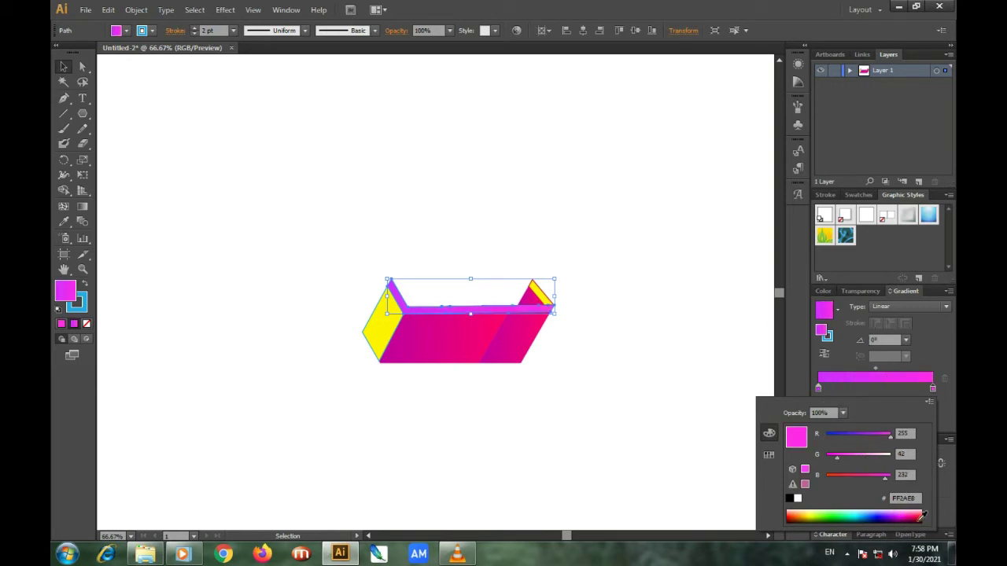
click(894, 512)
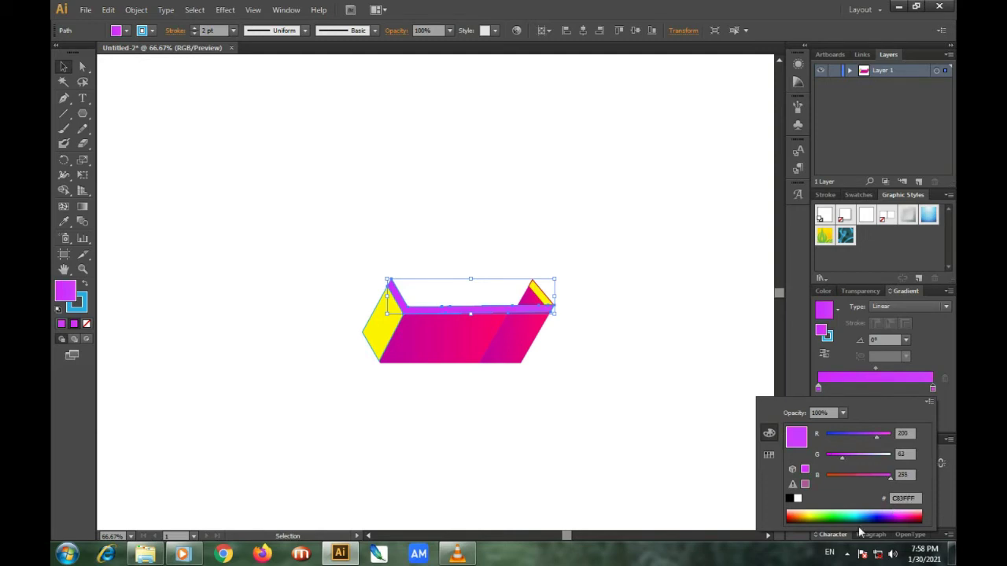
click(666, 453)
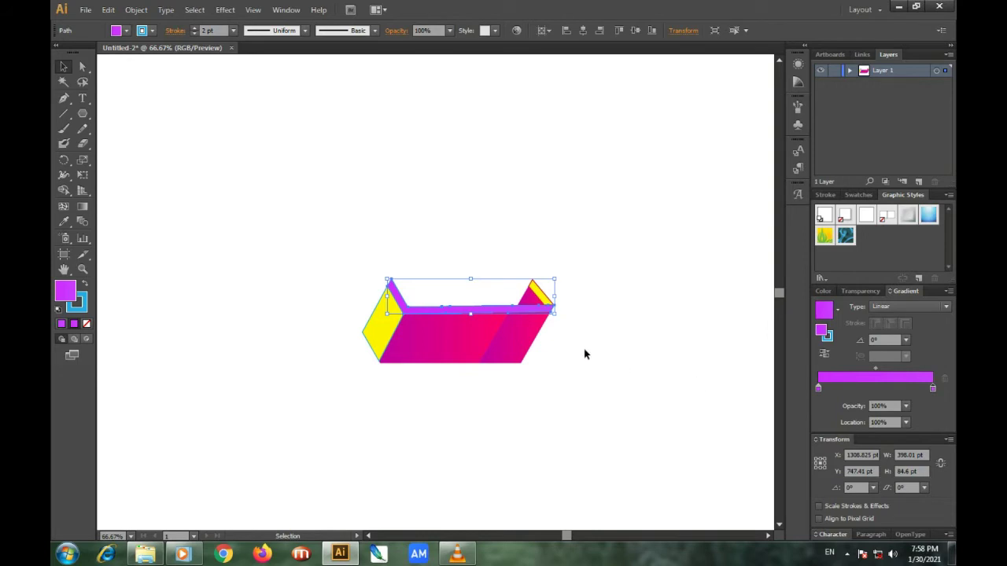
double_click(933, 389)
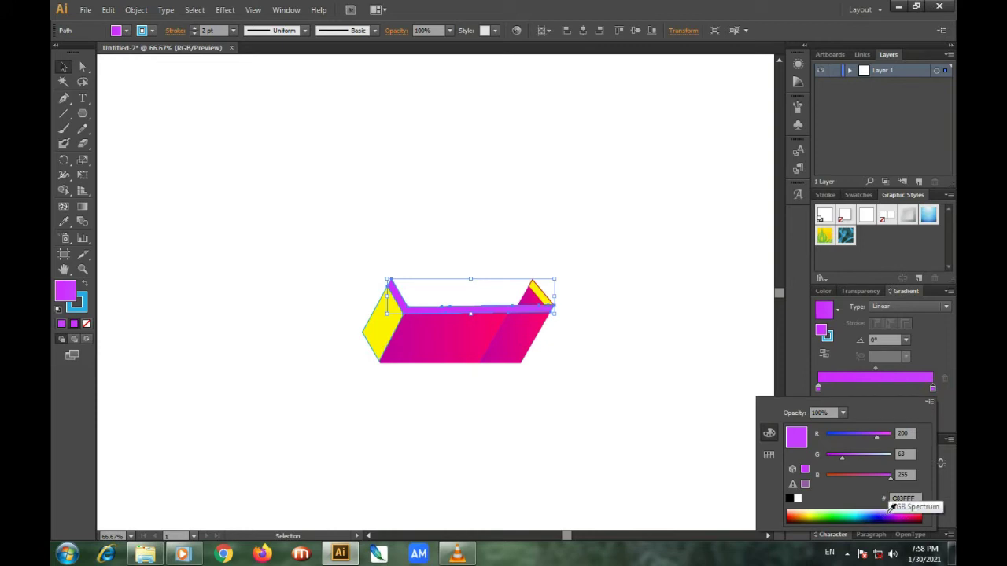
click(891, 510)
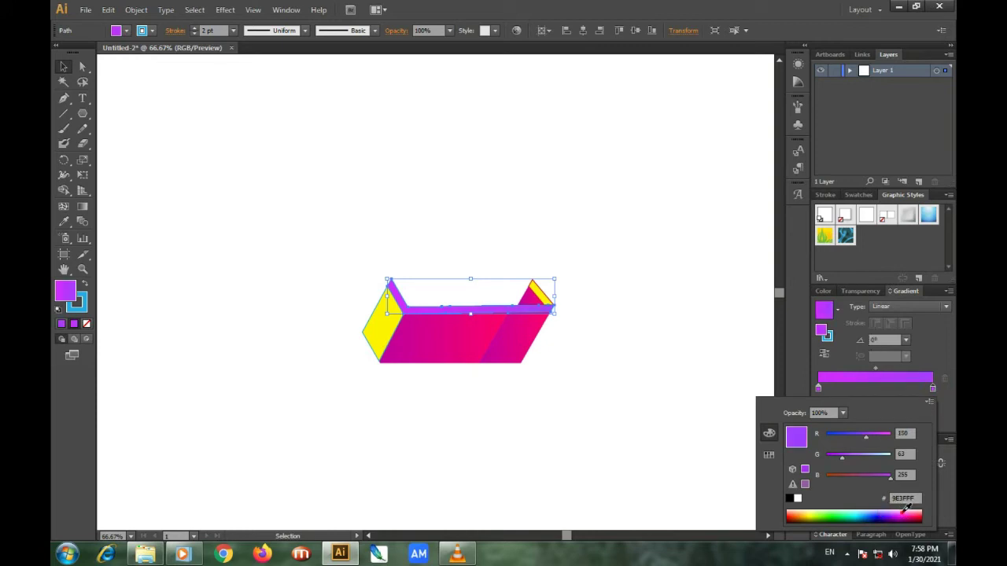
click(903, 510)
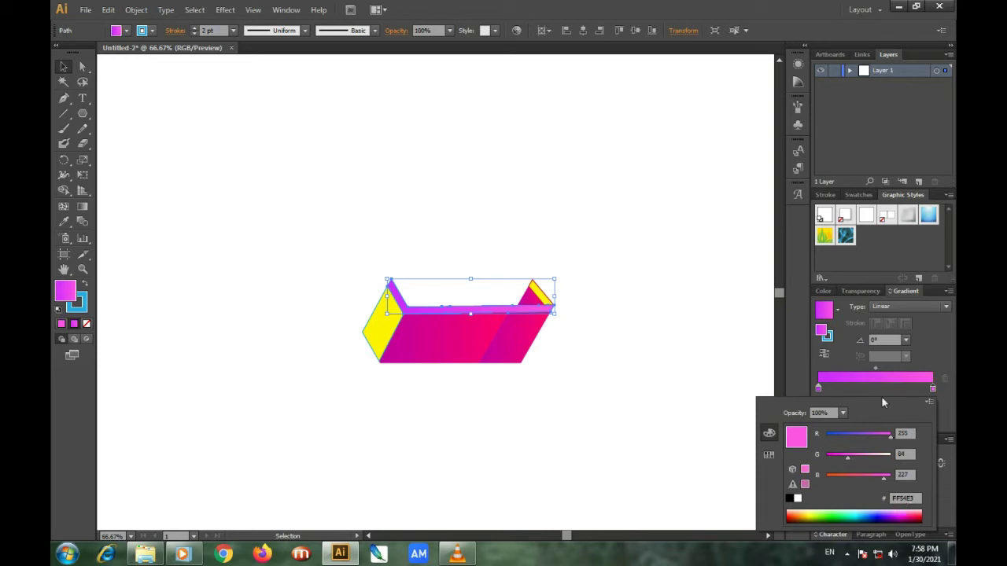
click(873, 375)
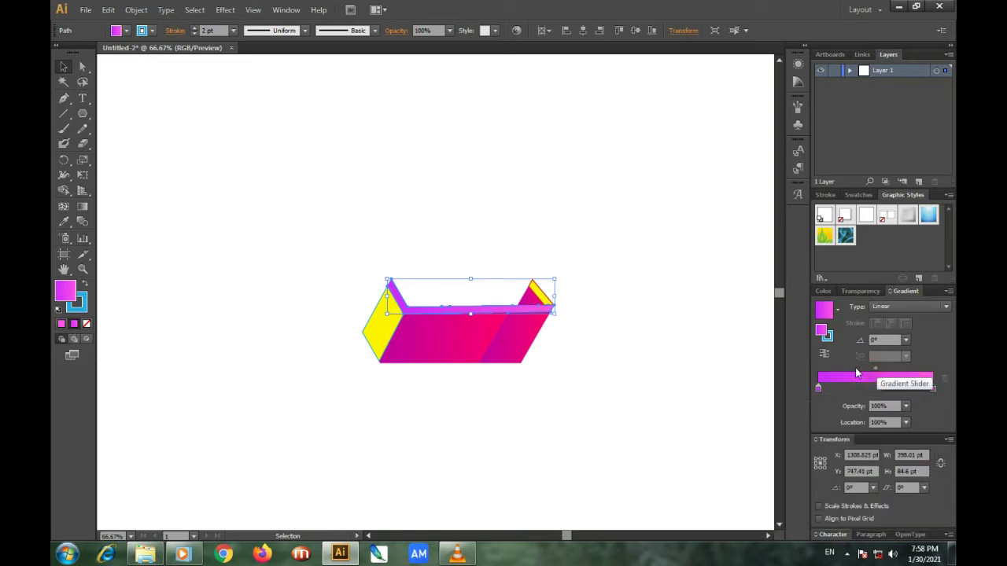
- Shift the gradient midpoint left and reselect the top edge strip
drag(875, 367, 860, 371)
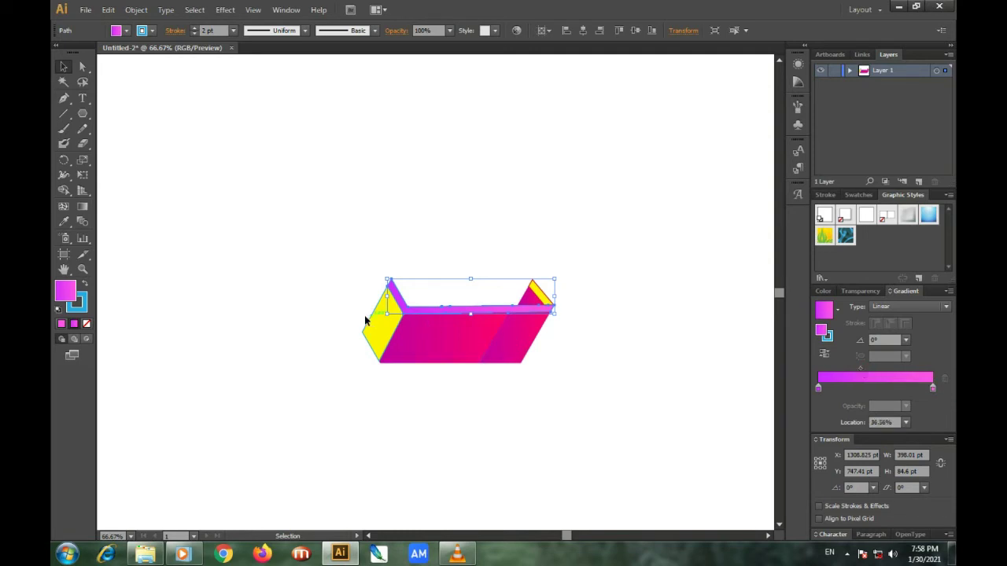
click(586, 370)
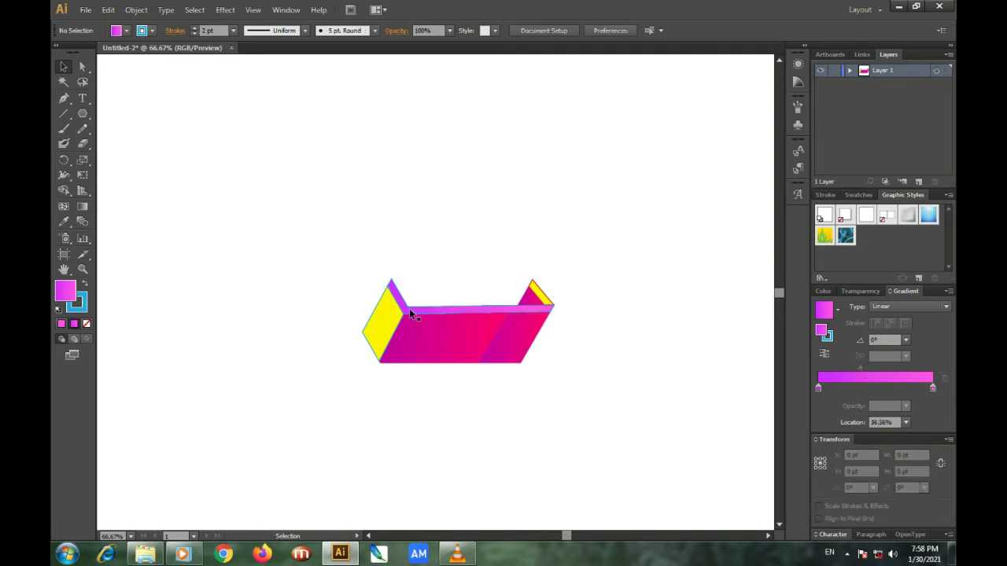
mouse_move(409, 311)
mouse_down()
mouse_move(447, 313)
mouse_move(410, 311)
mouse_up()
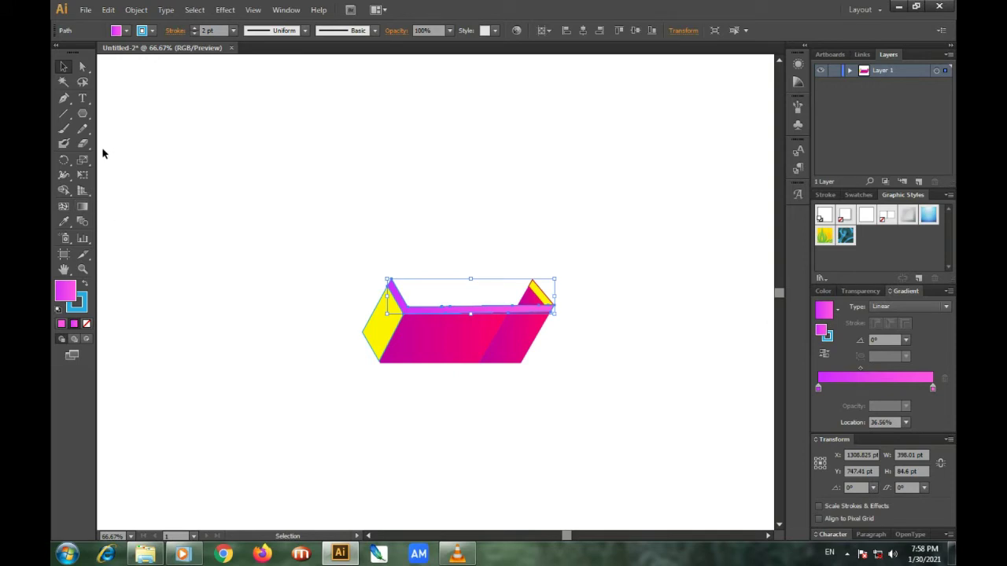
- Shorten the top strip's gradient span and slide it right along the strip
click(82, 207)
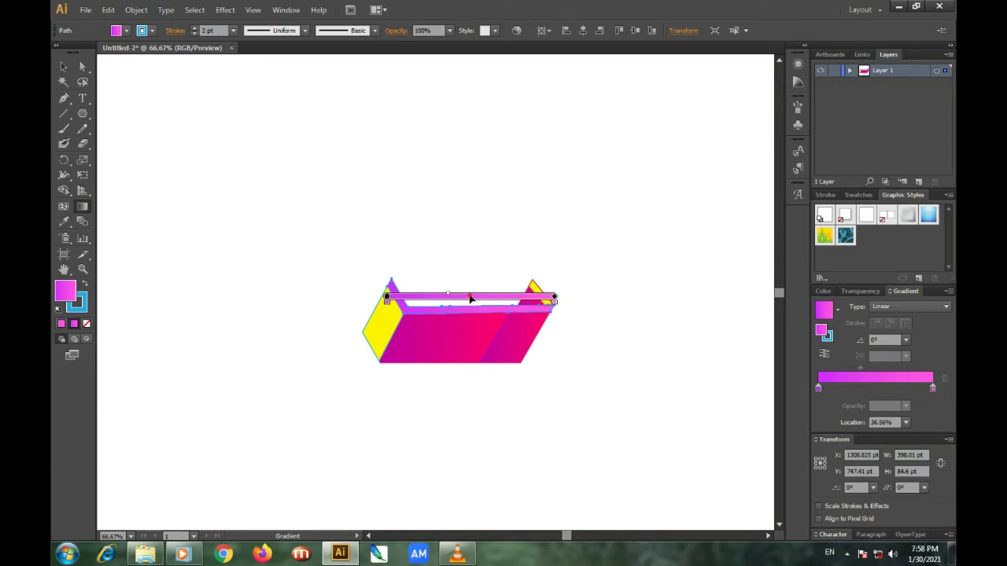
drag(469, 299, 472, 310)
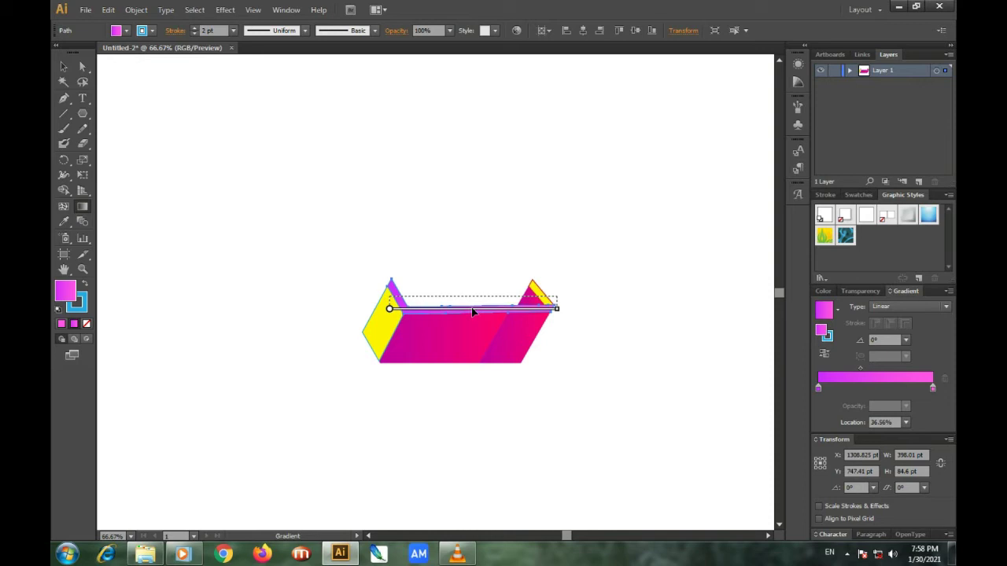
drag(472, 312, 478, 302)
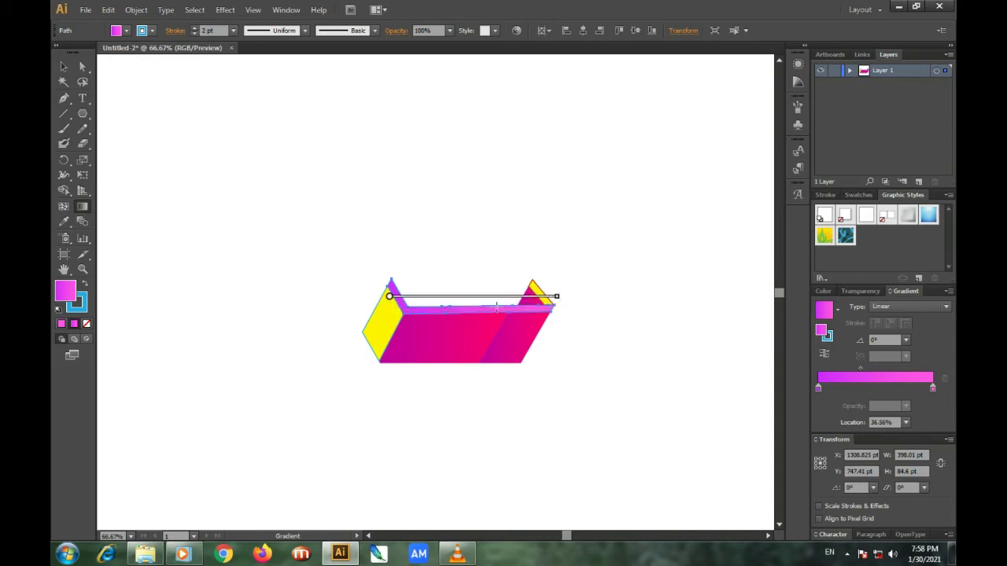
drag(556, 296, 510, 298)
mouse_move(389, 297)
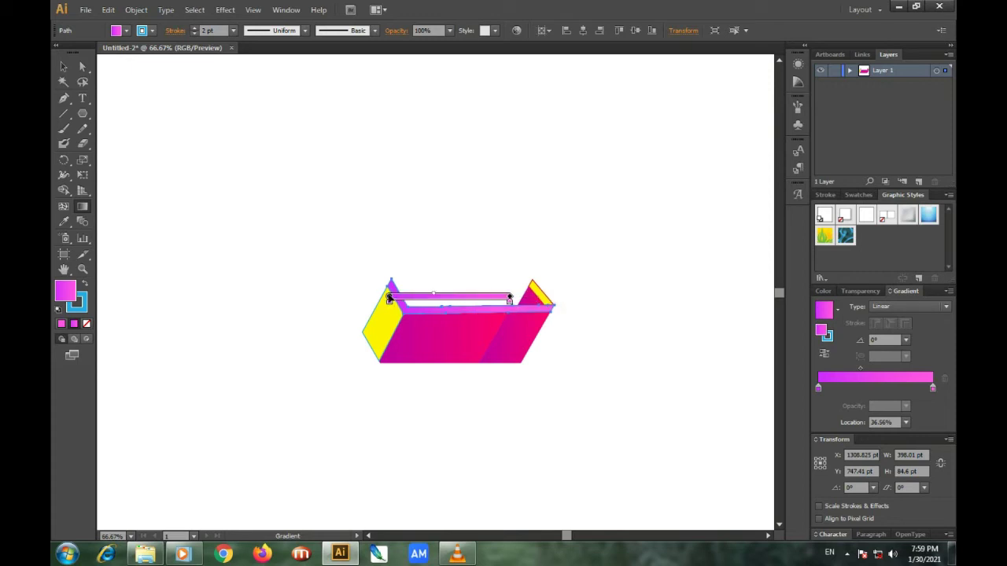
drag(389, 299, 412, 298)
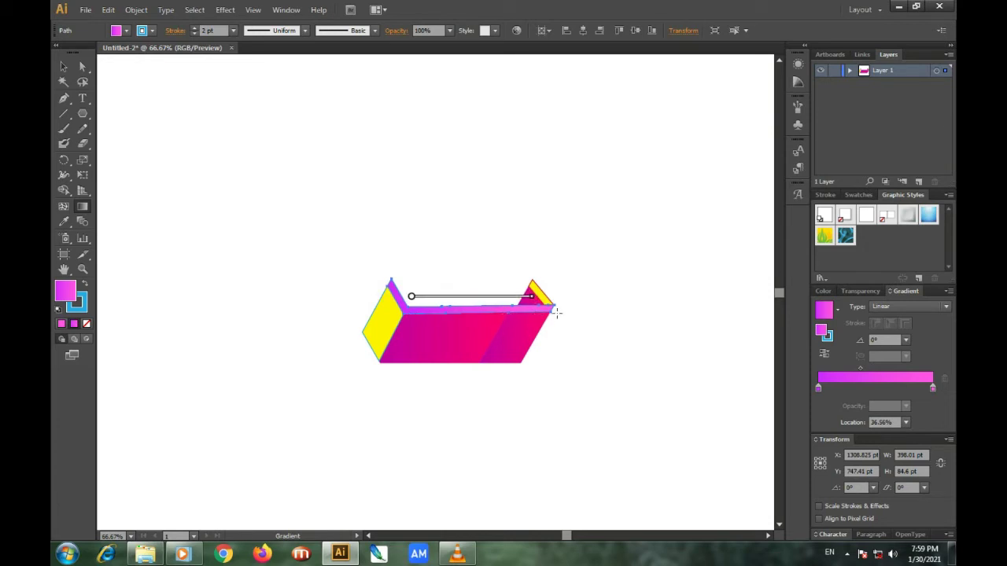
- Angle the top strip's gradient to about 27.1° and redraw it diagonally across the box
mouse_move(540, 298)
mouse_down()
mouse_move(522, 247)
mouse_move(503, 285)
mouse_up()
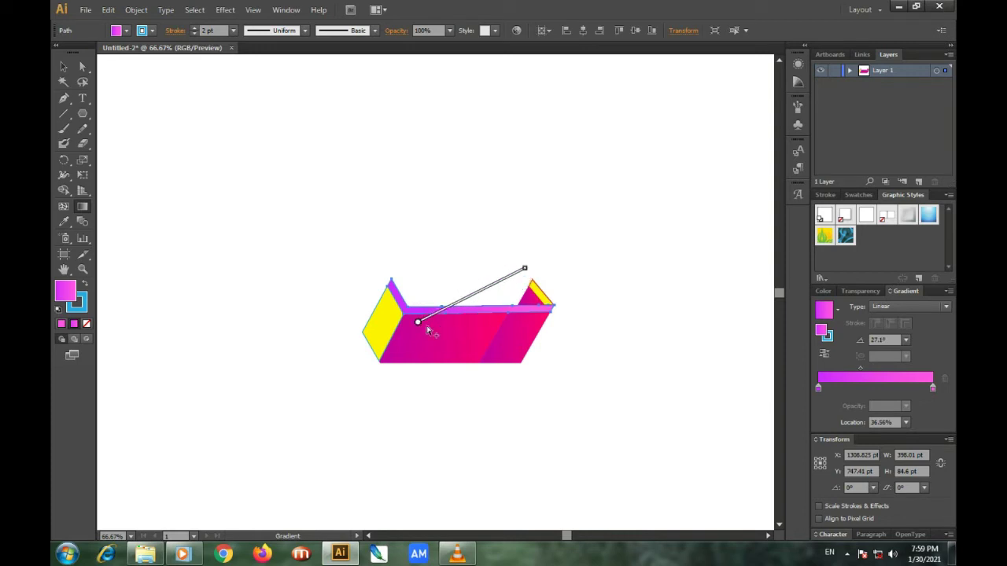
drag(419, 322, 430, 346)
mouse_move(468, 302)
mouse_down()
mouse_move(416, 286)
mouse_move(388, 313)
mouse_move(385, 297)
mouse_up()
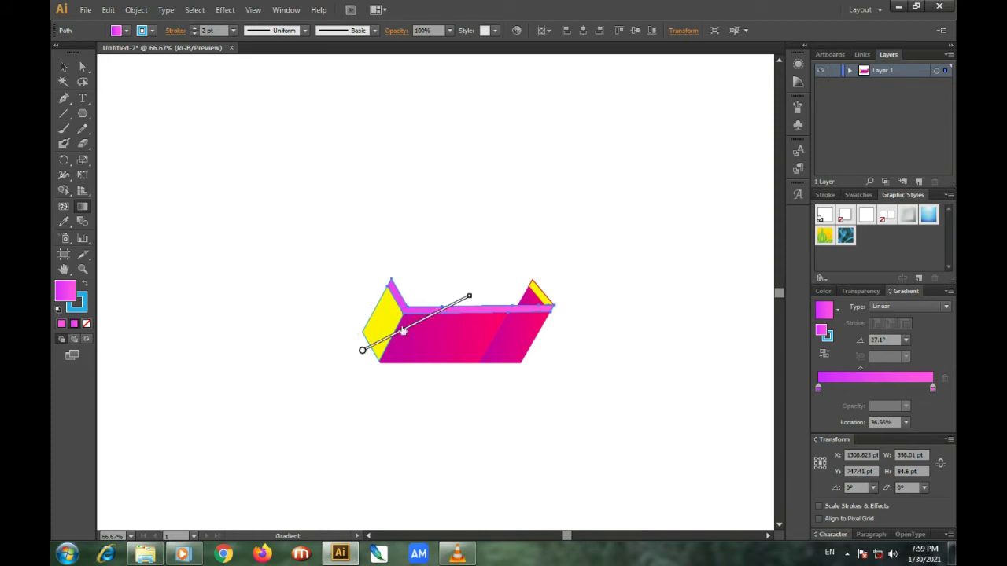
mouse_move(419, 326)
mouse_down()
mouse_move(396, 326)
mouse_move(386, 308)
mouse_move(400, 335)
mouse_up()
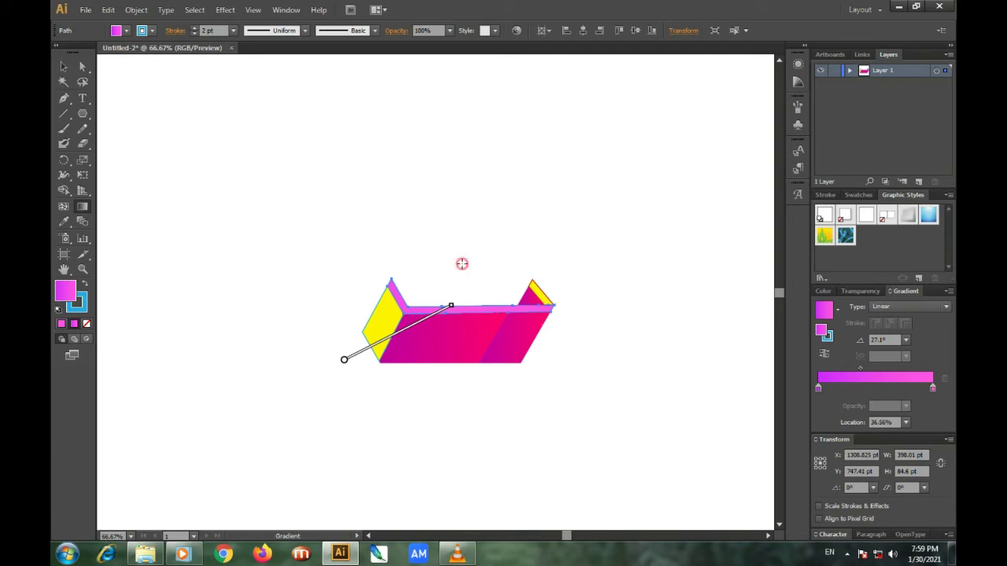
mouse_move(451, 307)
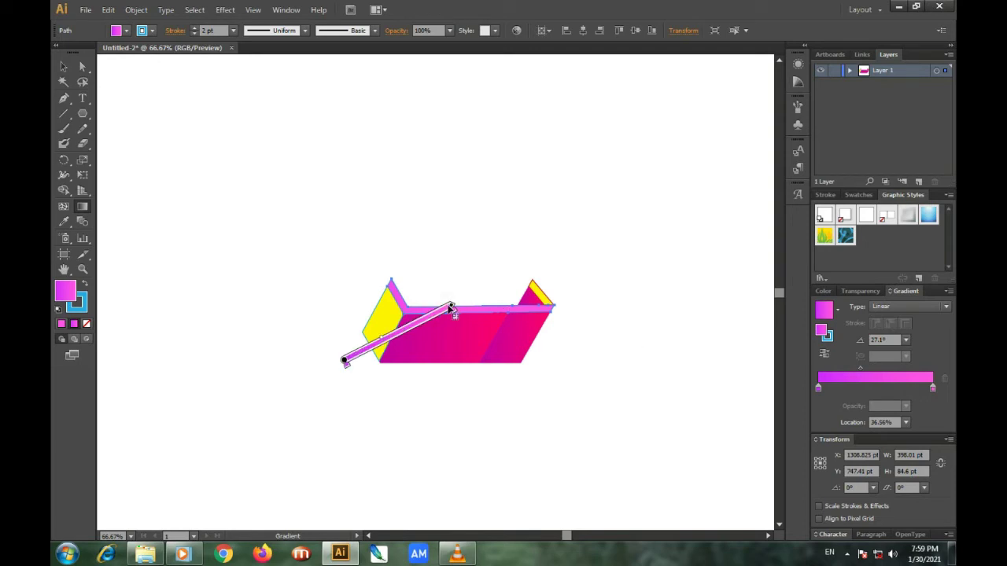
key(ctrl+shift+a)
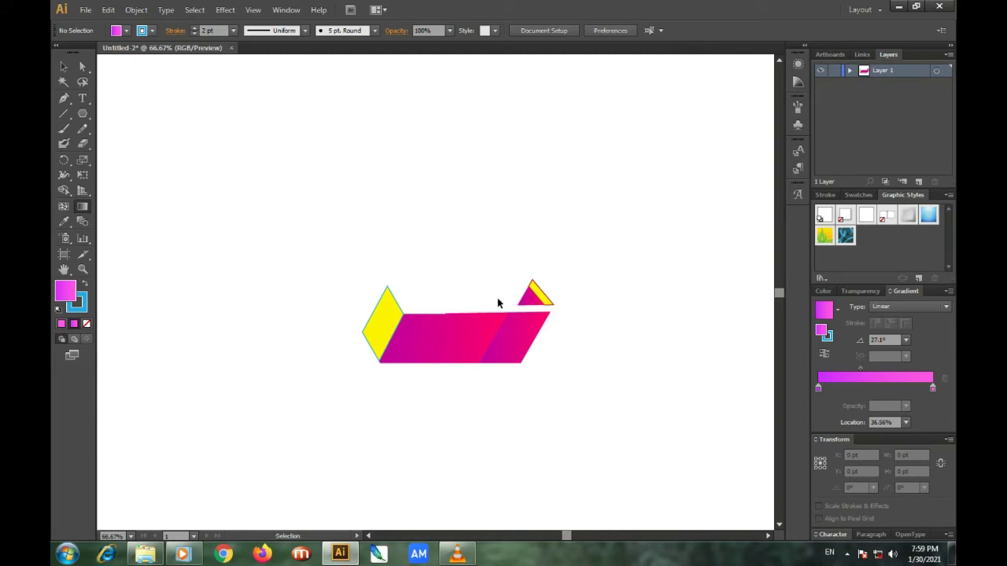
click(525, 311)
mouse_move(398, 333)
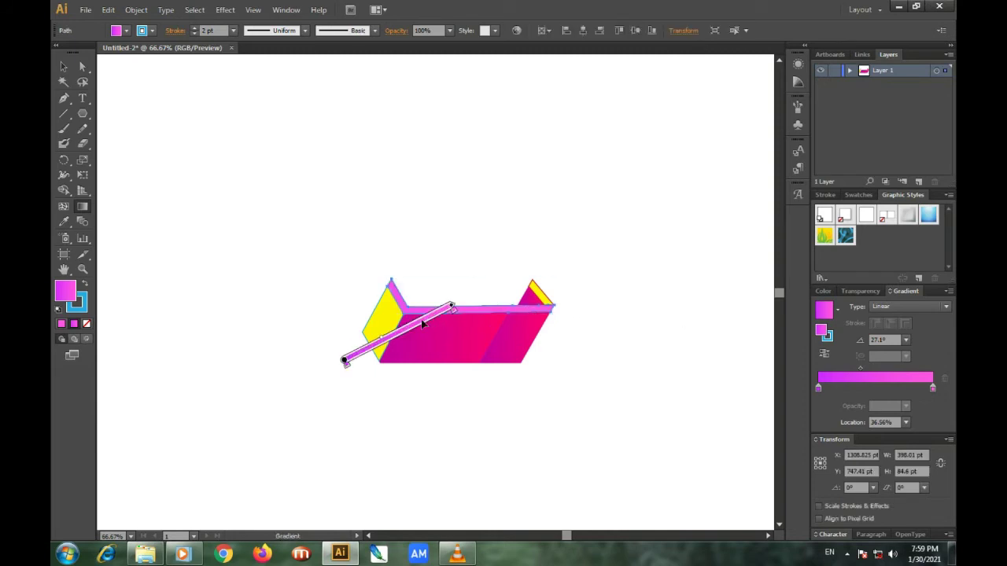
drag(422, 324, 266, 245)
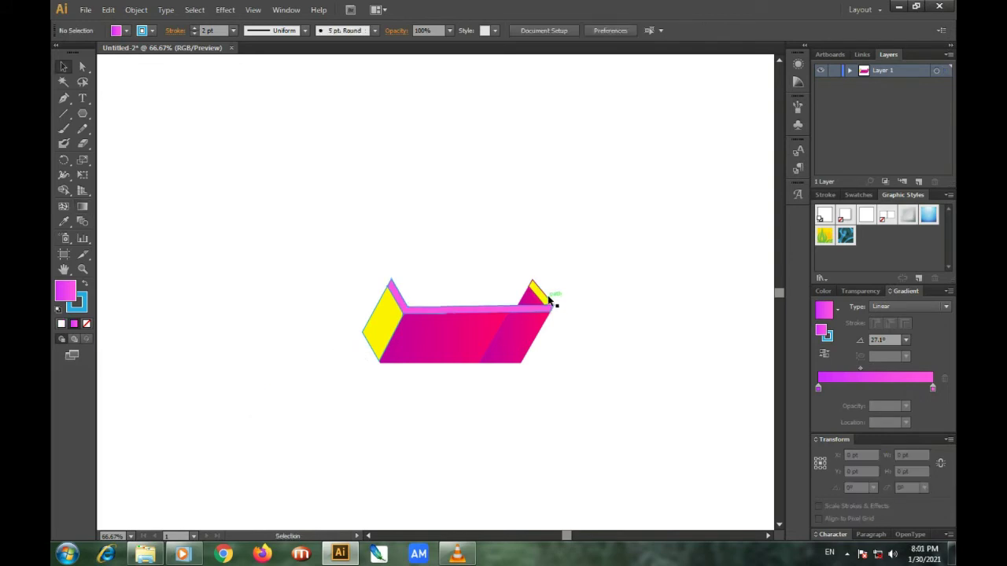
- Give the small yellow corner triangle the pink gradient sampled from the box face
click(546, 299)
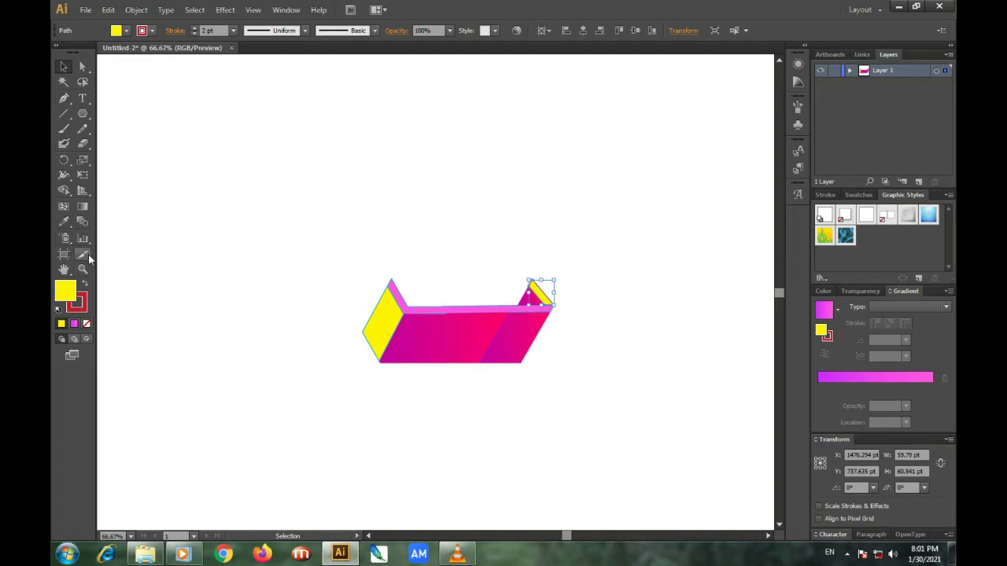
click(63, 222)
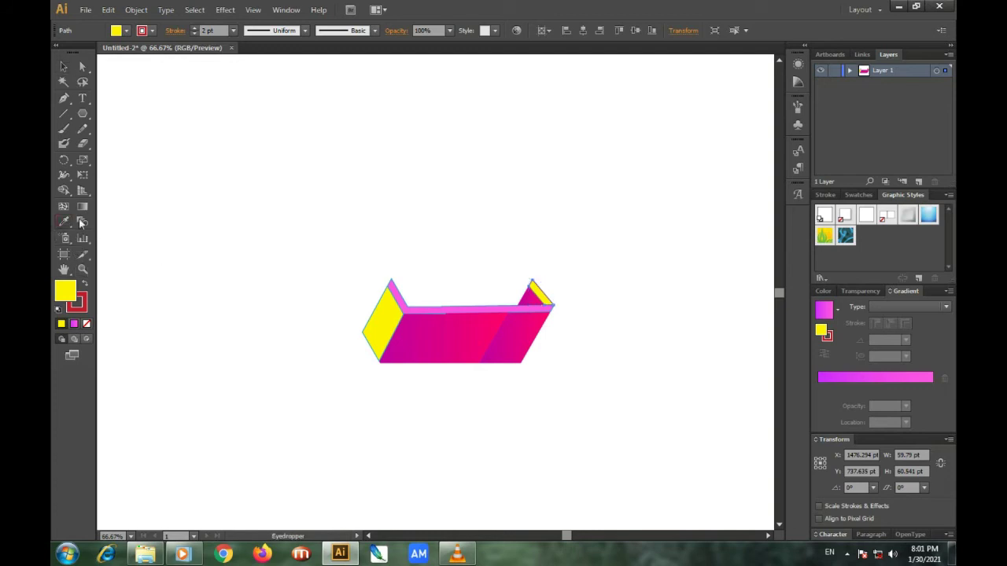
click(522, 304)
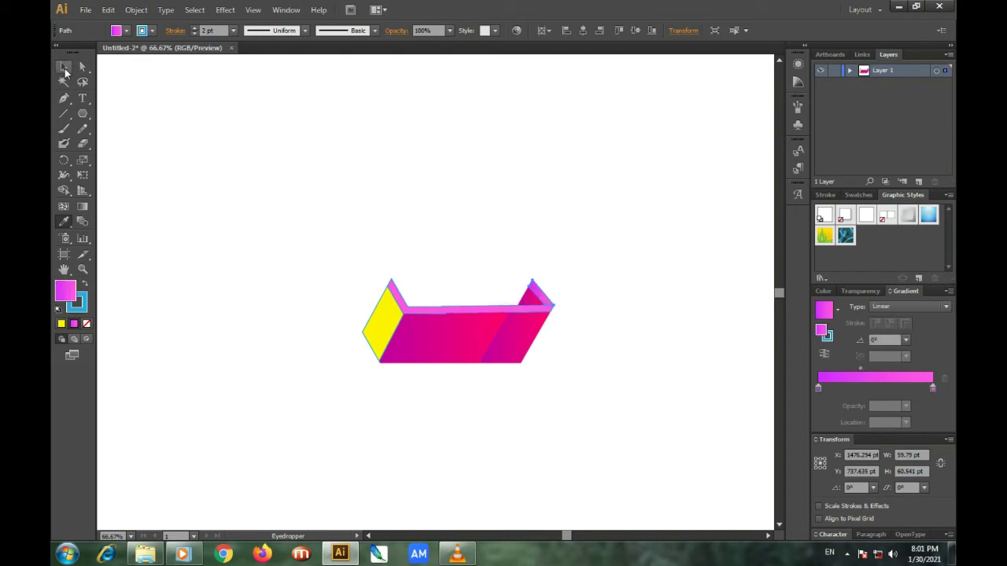
- Sample the magenta gradient onto the yellow left face, then deselect
click(64, 69)
click(385, 329)
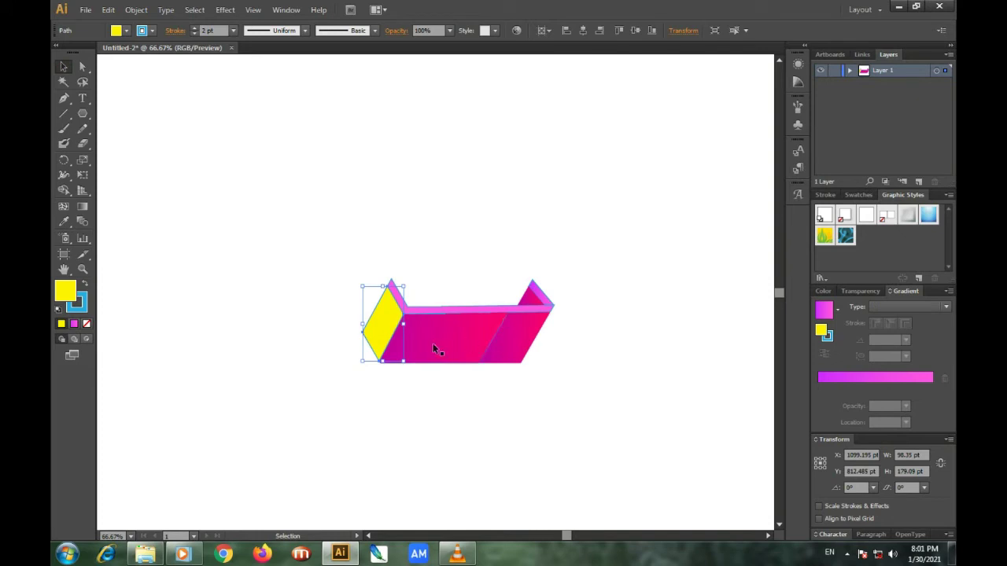
click(68, 222)
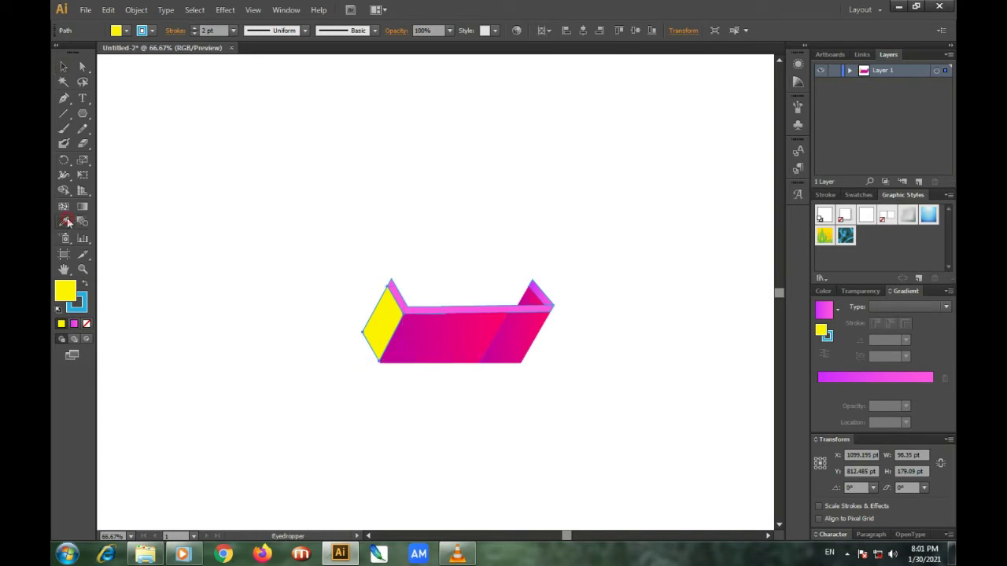
click(427, 330)
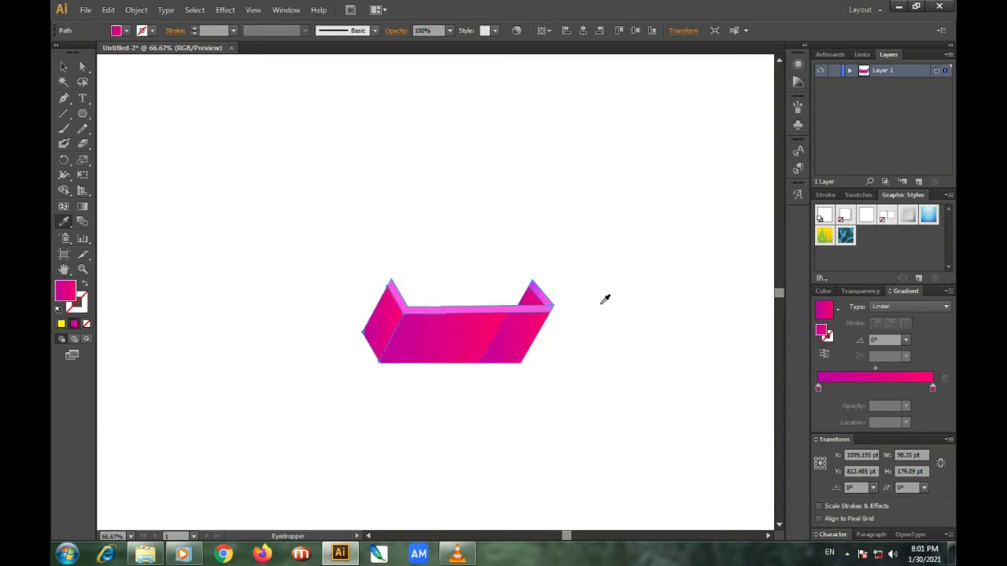
key(v)
click(296, 203)
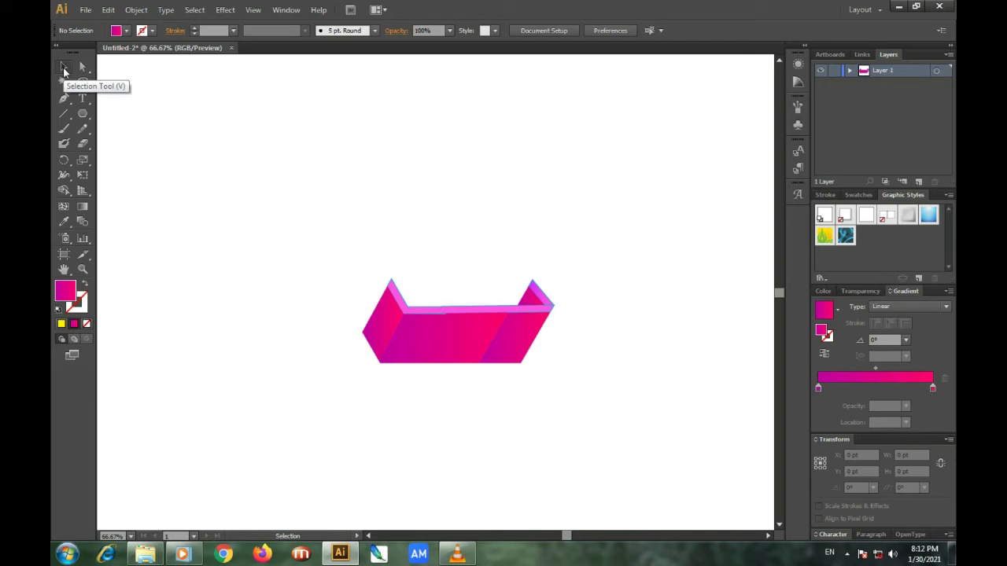
- Copy the whole box piece and paste it in front of the original
drag(307, 225, 611, 398)
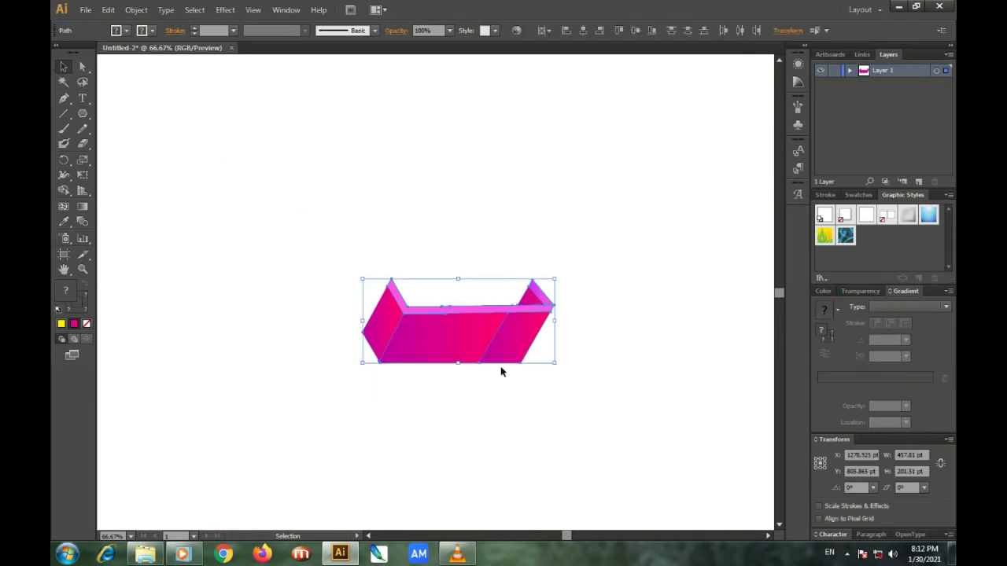
click(107, 10)
click(137, 72)
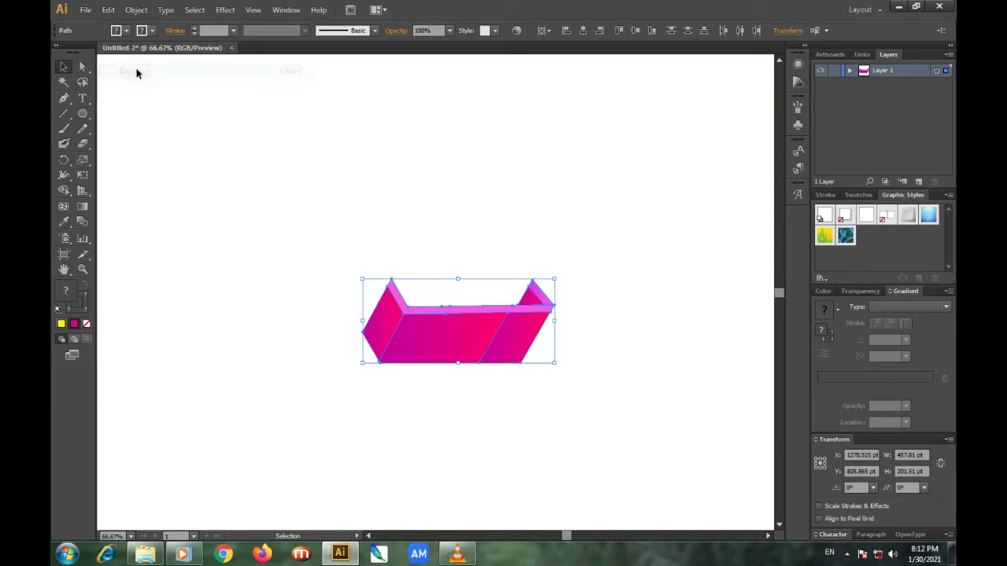
click(107, 9)
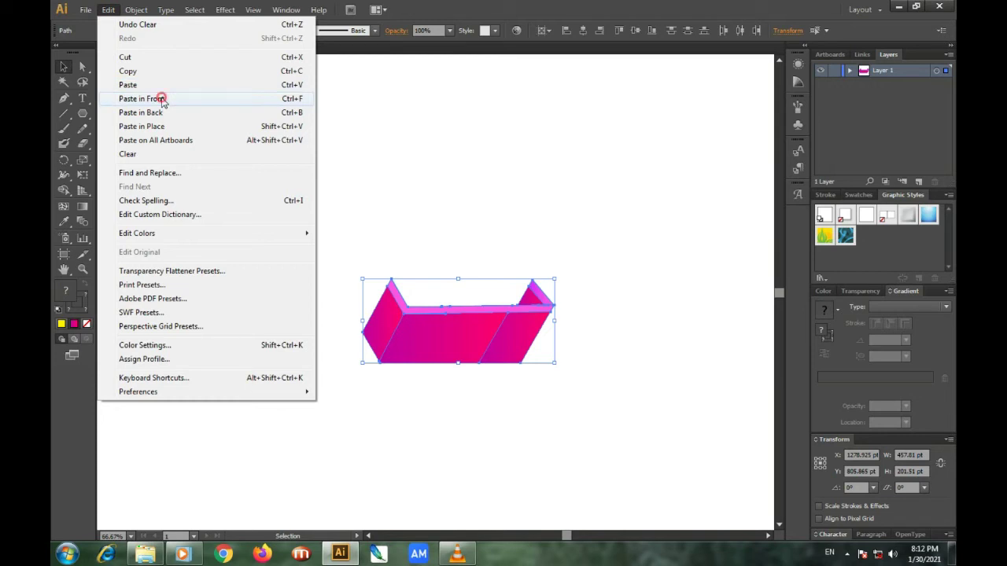
click(161, 100)
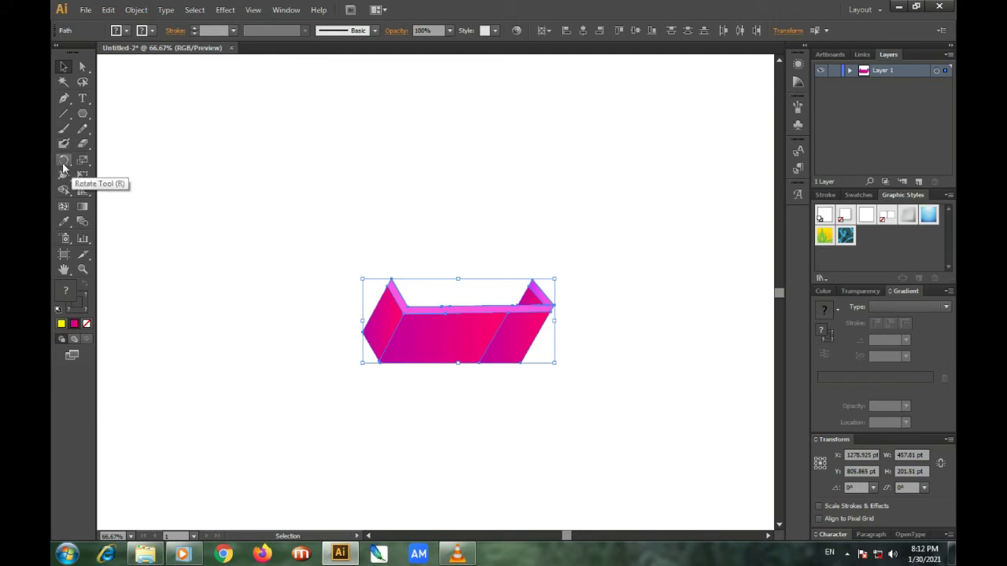
- Rotate the pasted copy 120° and move it to the top centre of the artboard
click(63, 162)
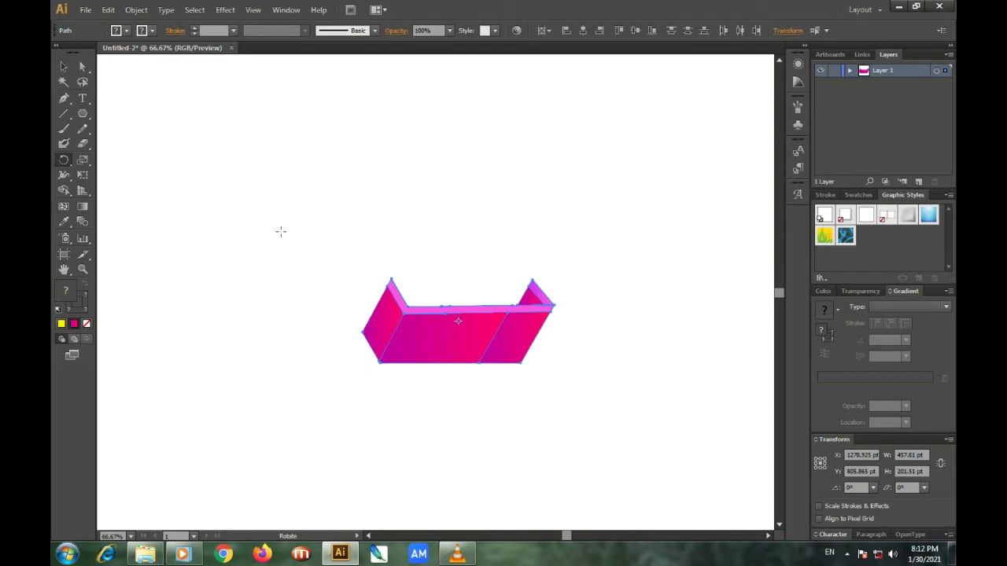
alt+click(298, 255)
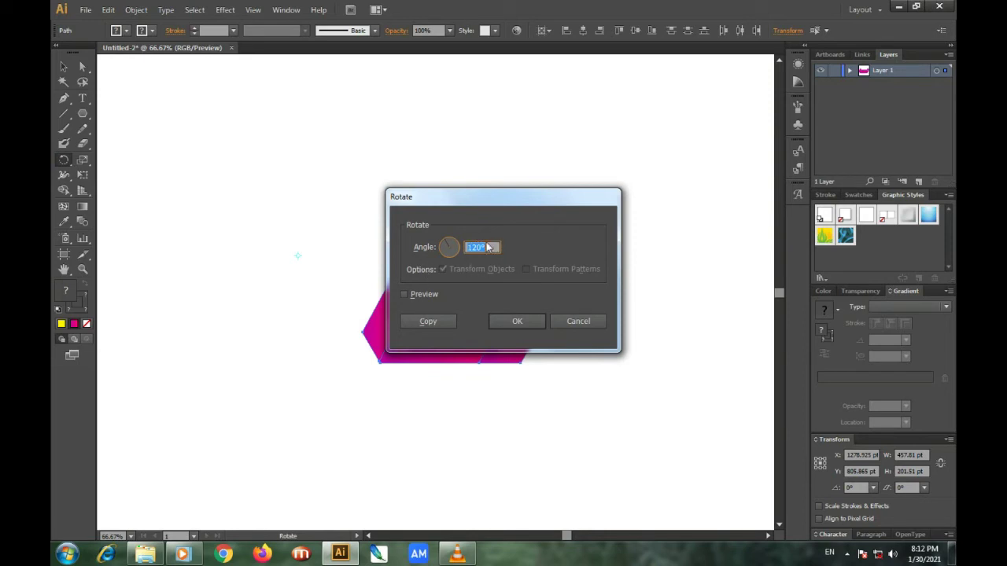
click(522, 320)
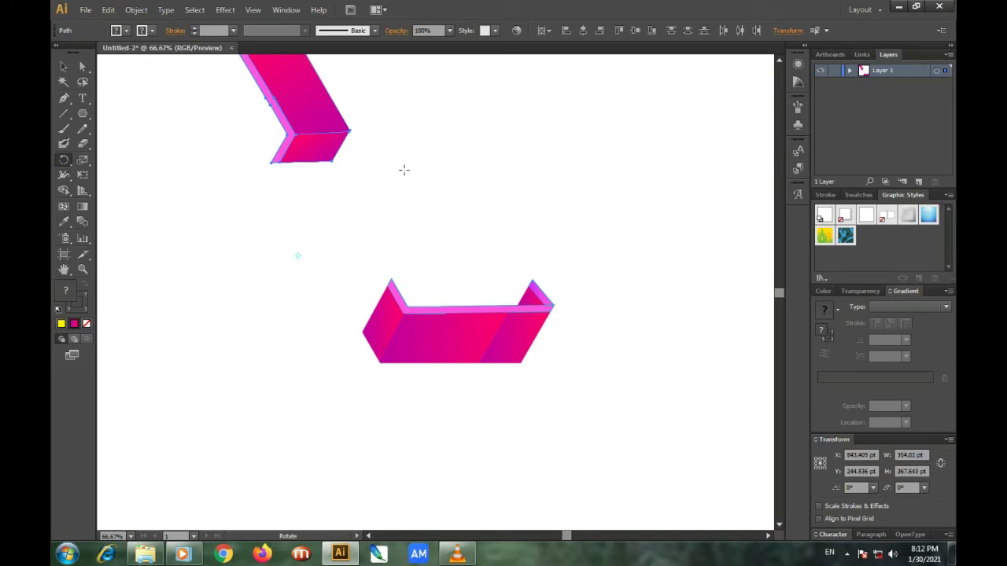
key(v)
drag(292, 102, 474, 167)
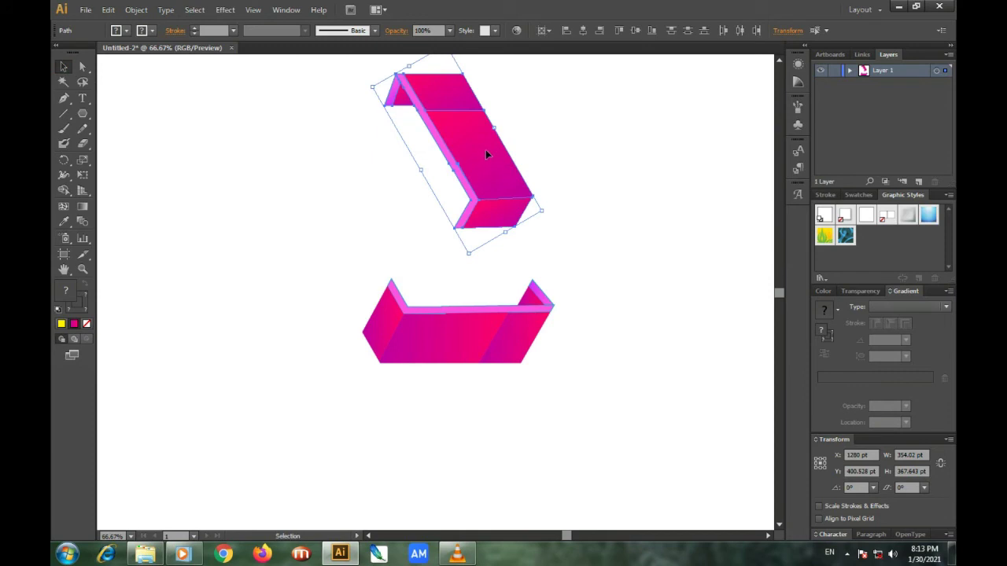
- Alt-drag a copy of the slanted piece to the upper left; move the original onto the lower piece's right end
alt+drag(486, 155, 285, 173)
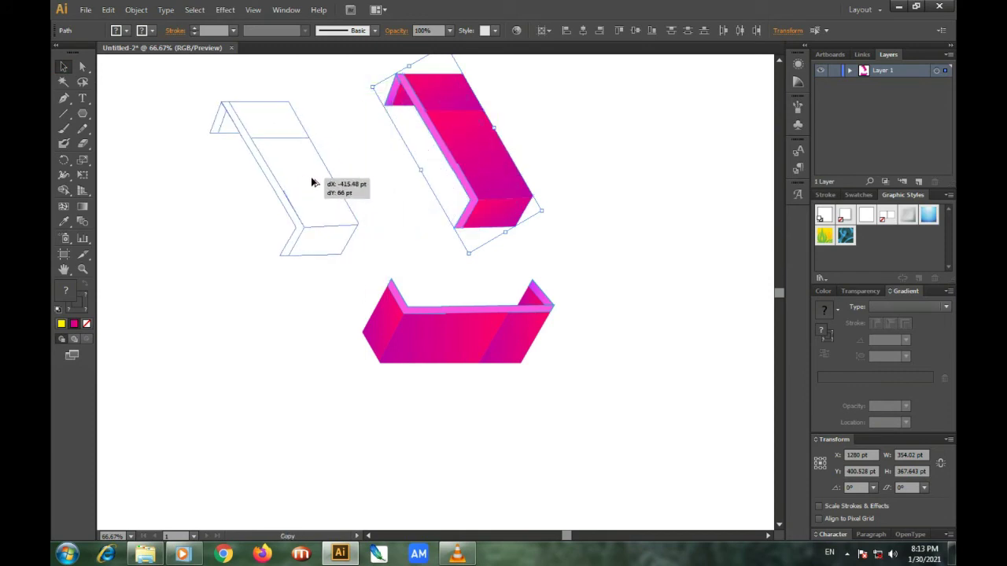
click(486, 162)
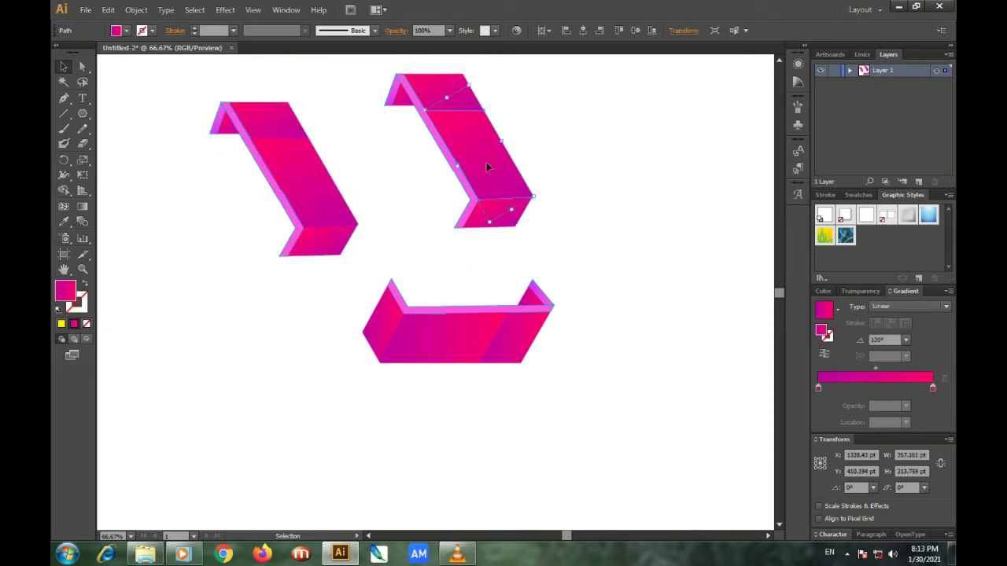
click(577, 142)
drag(363, 76, 551, 236)
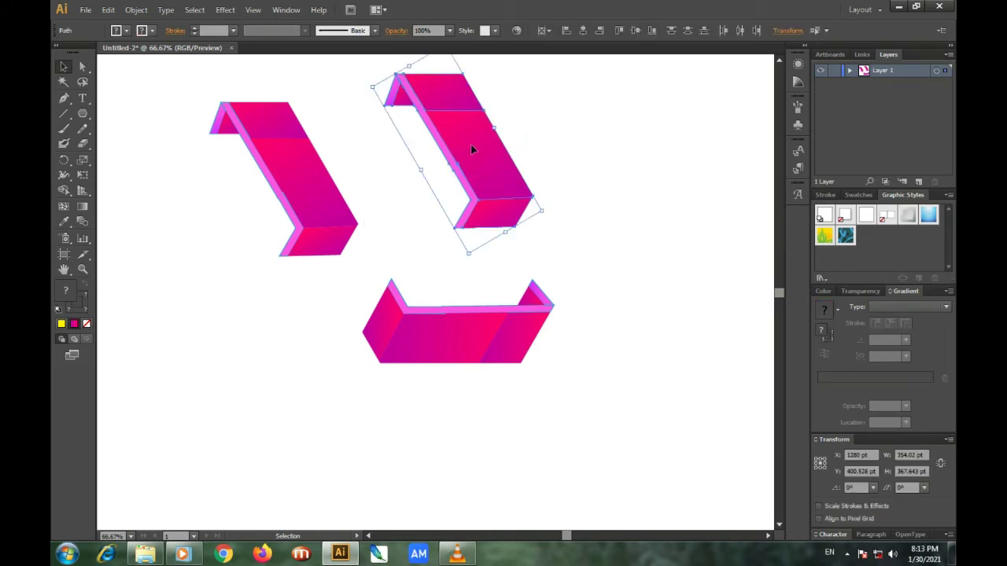
drag(473, 142, 481, 268)
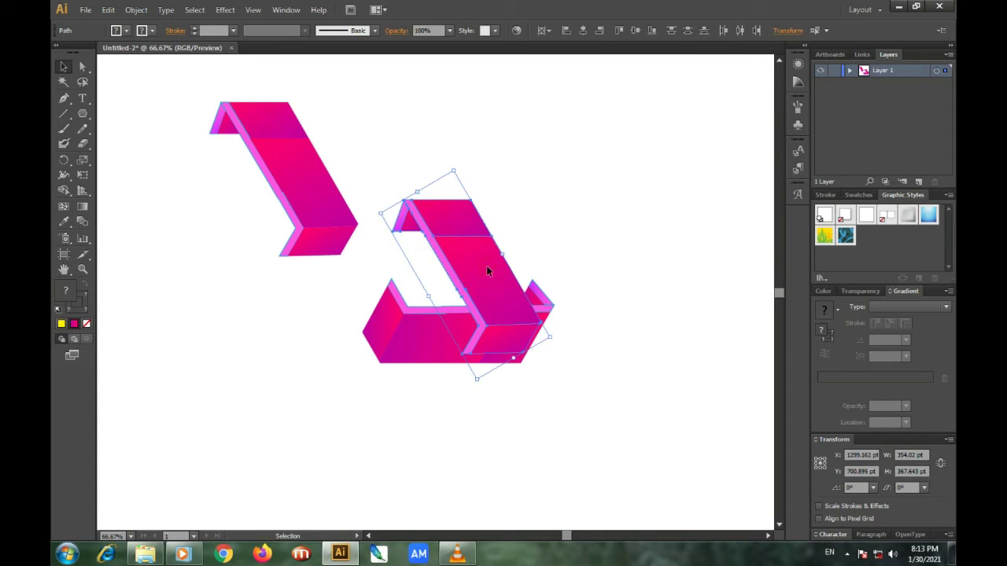
drag(487, 268, 504, 276)
- Send the placed piece to the back and nudge it right into alignment
right_click(506, 281)
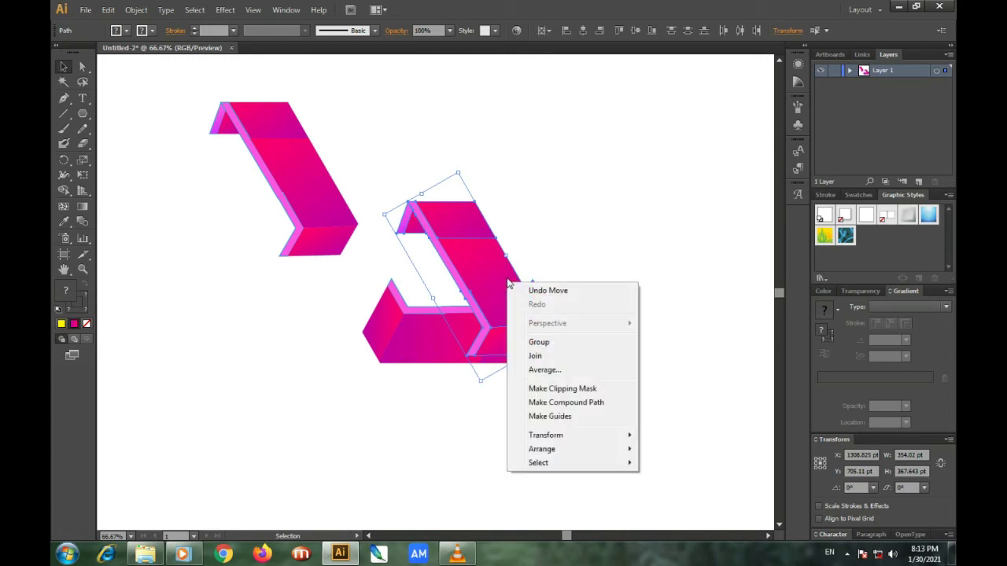
mouse_move(543, 450)
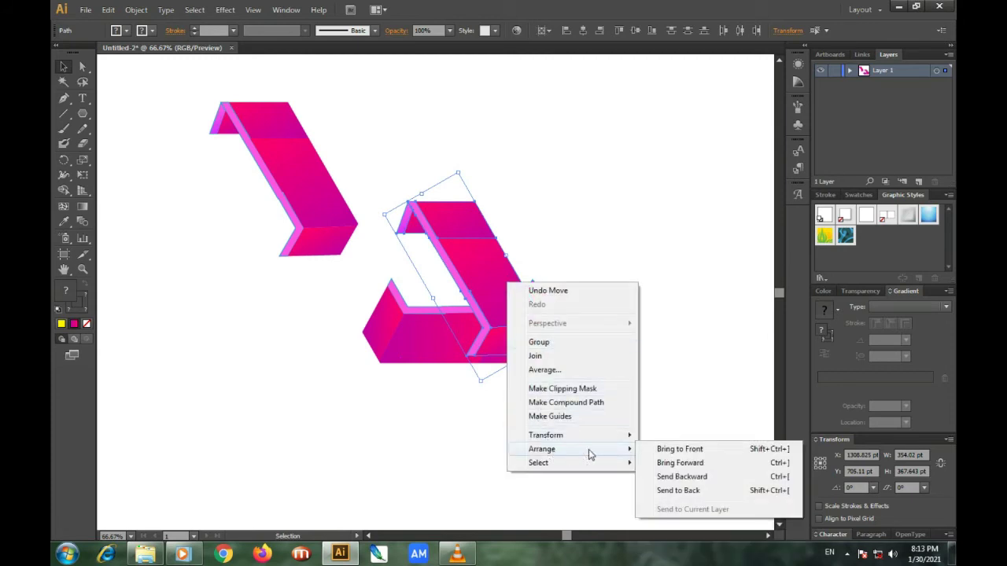
click(677, 490)
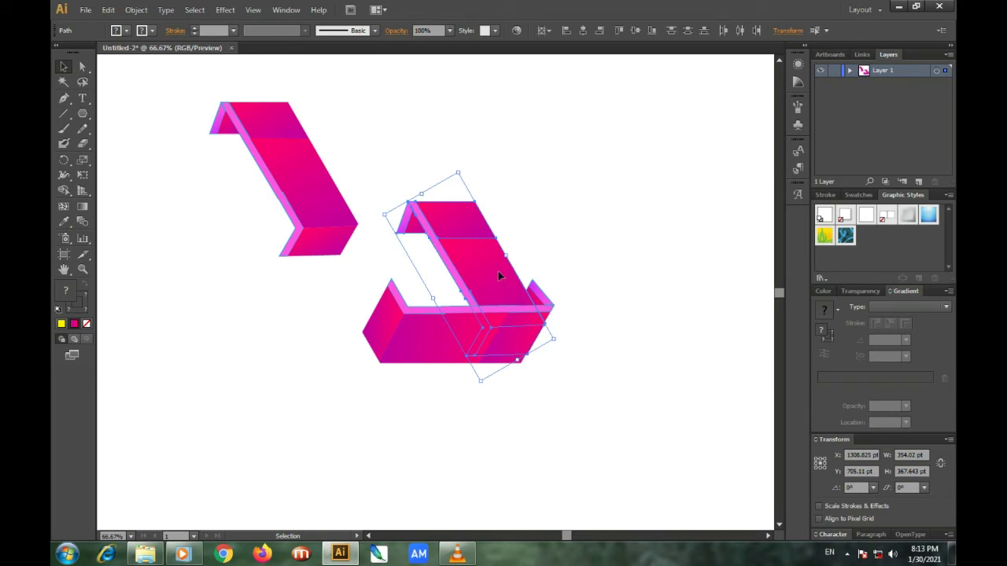
drag(486, 255, 490, 255)
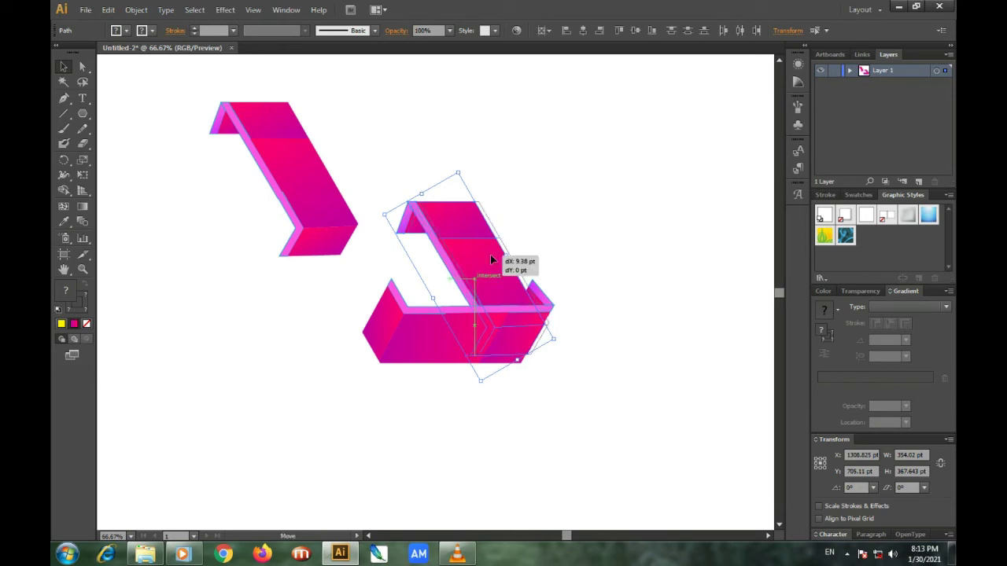
click(602, 304)
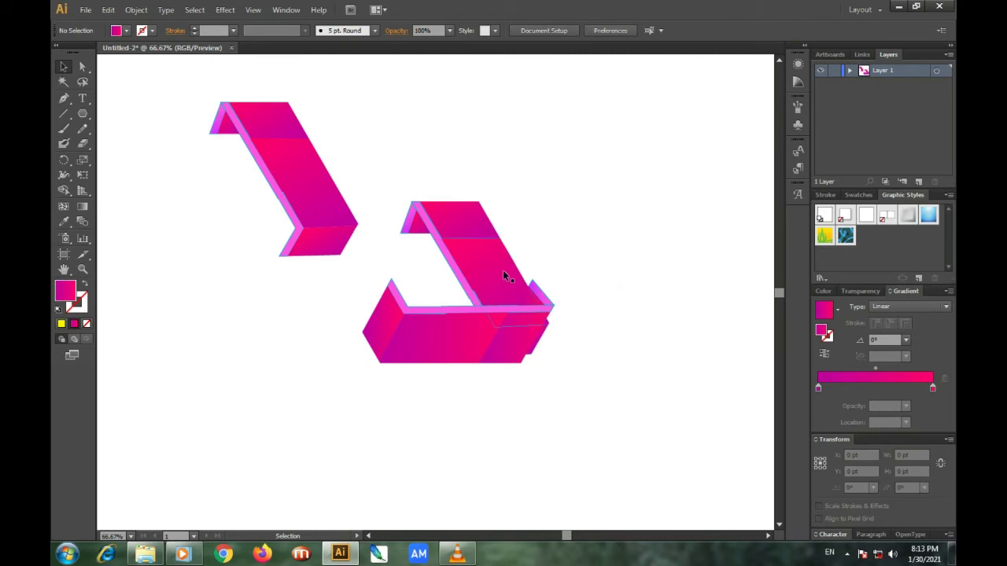
drag(503, 270, 499, 271)
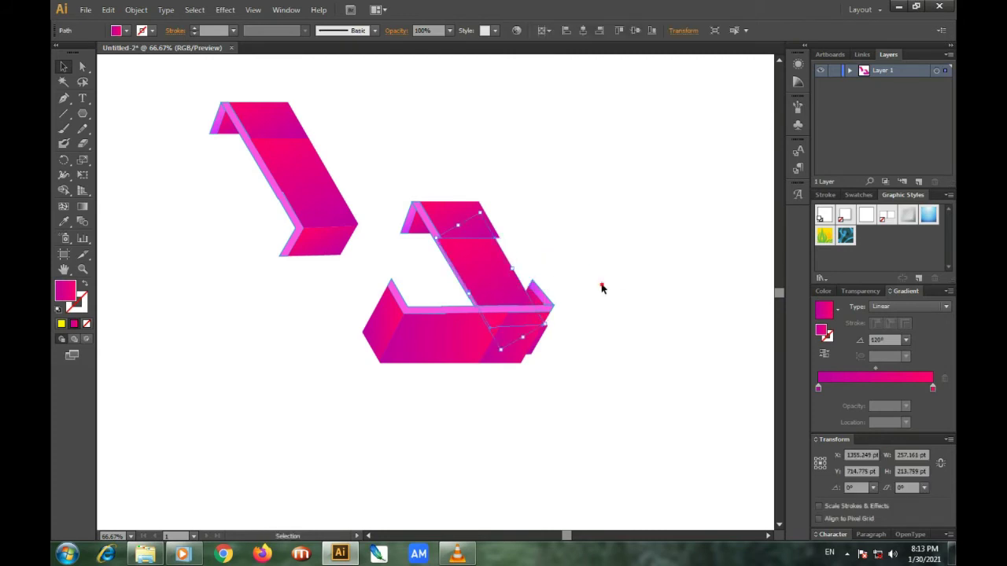
click(602, 289)
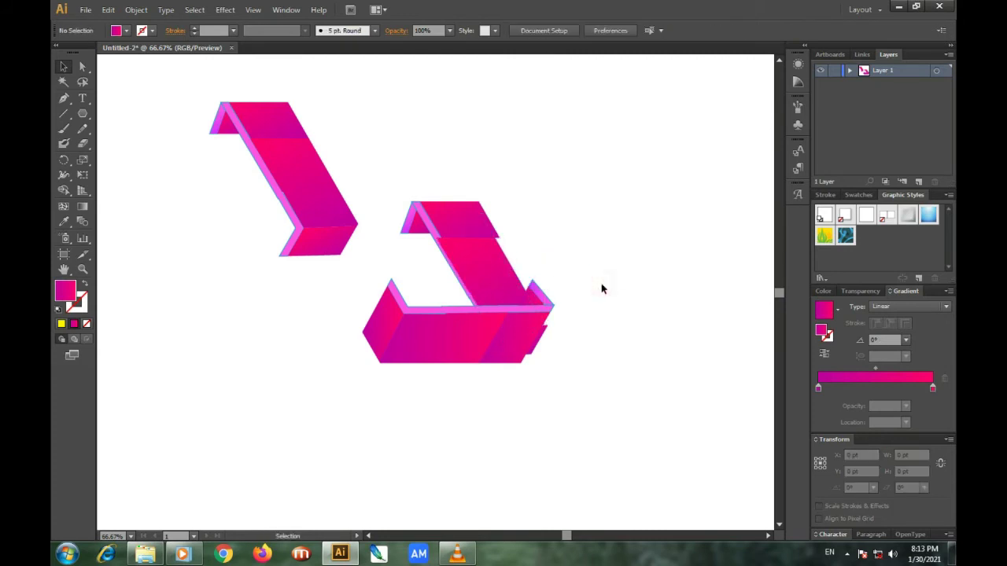
- Shift the right-corner end face left and align the upright piece's top face
click(544, 338)
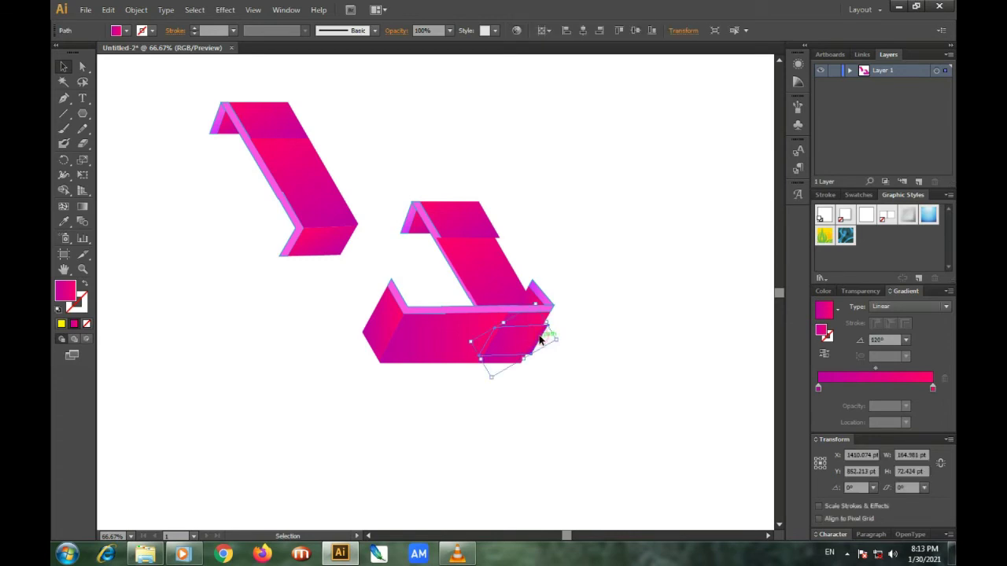
drag(540, 338, 536, 340)
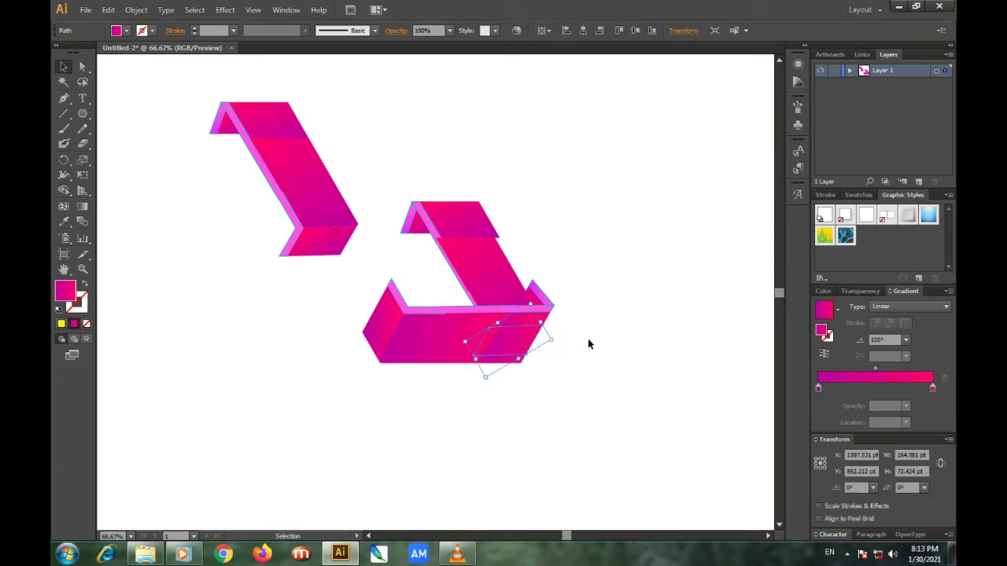
click(626, 318)
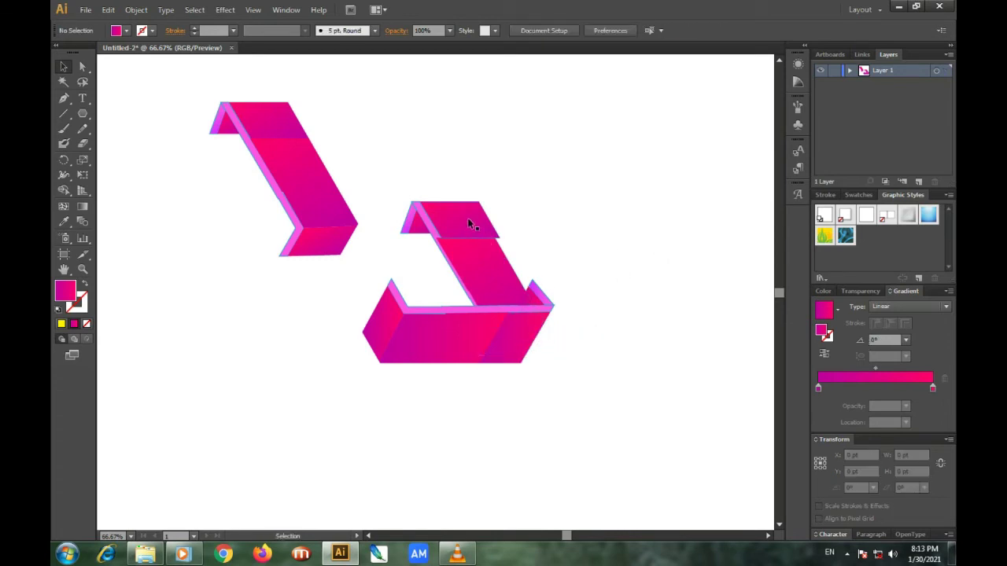
drag(472, 222, 462, 226)
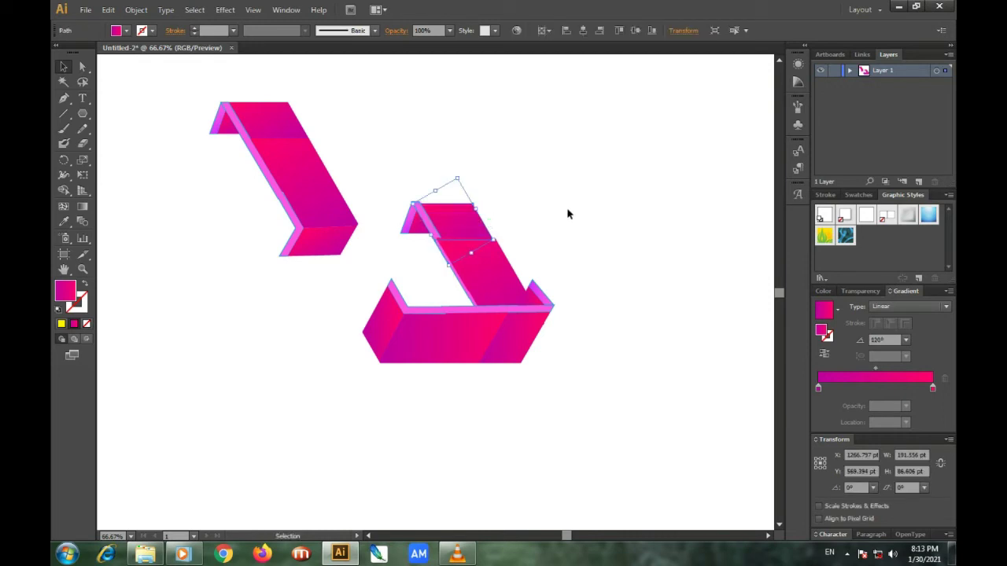
key(v)
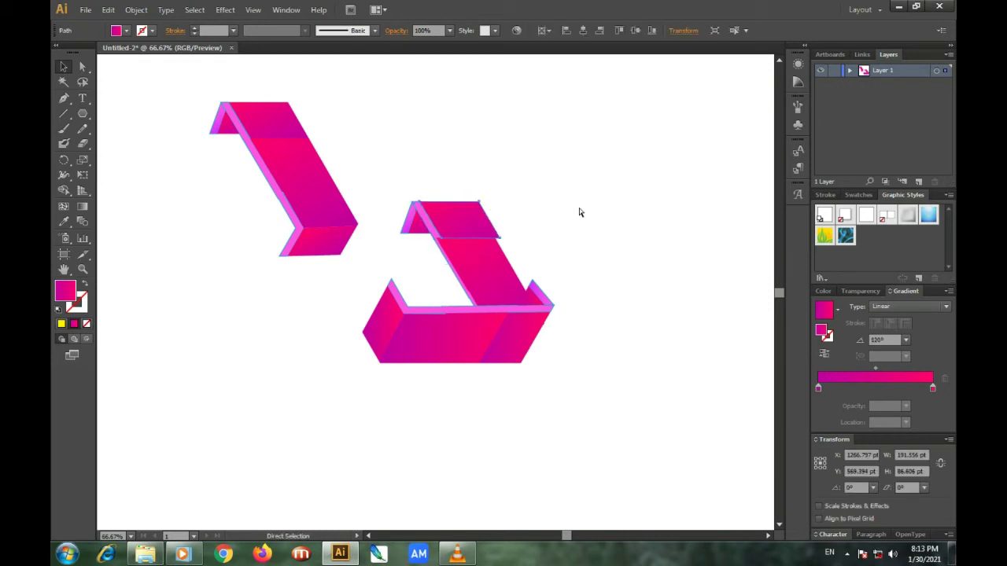
drag(384, 209, 525, 290)
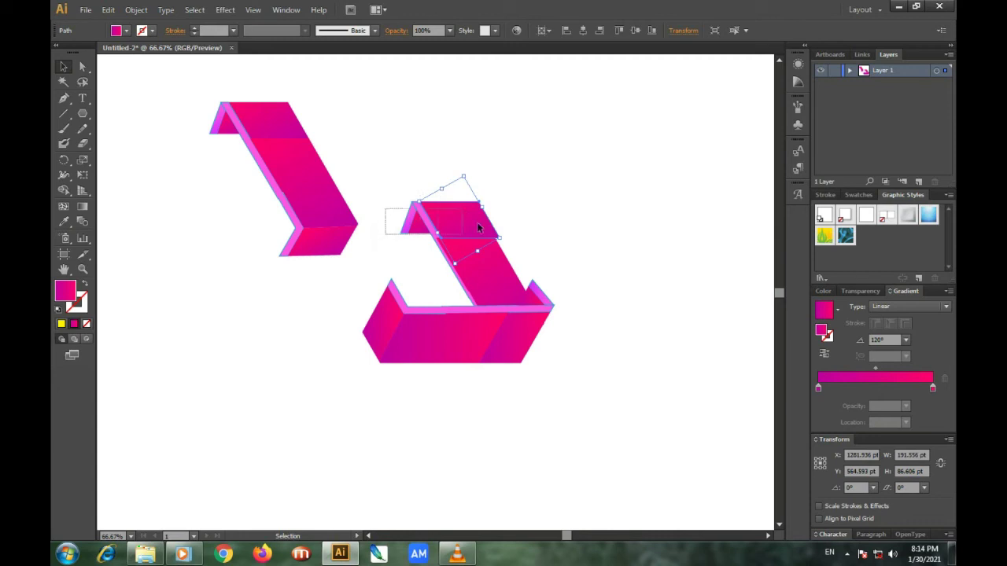
click(606, 182)
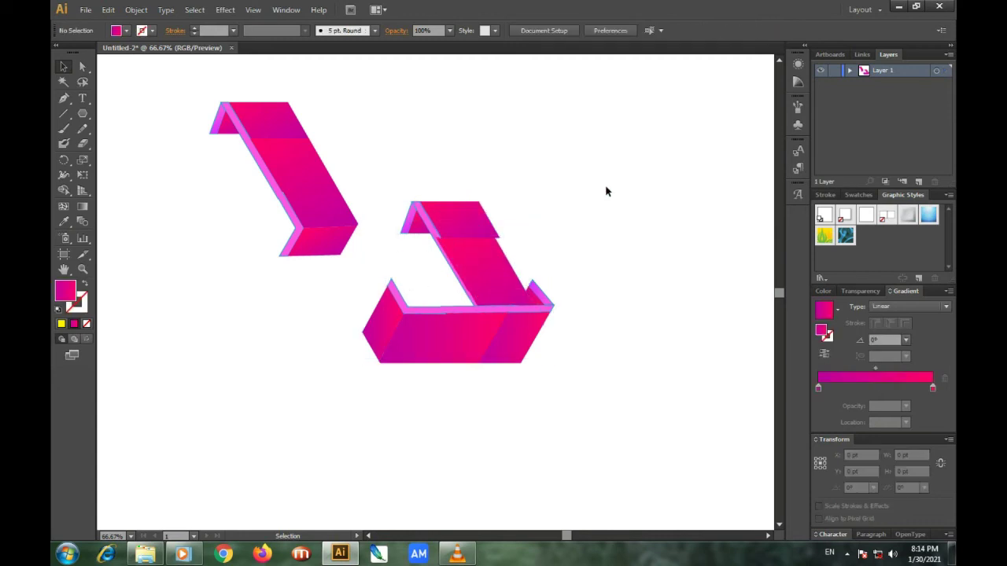
click(480, 223)
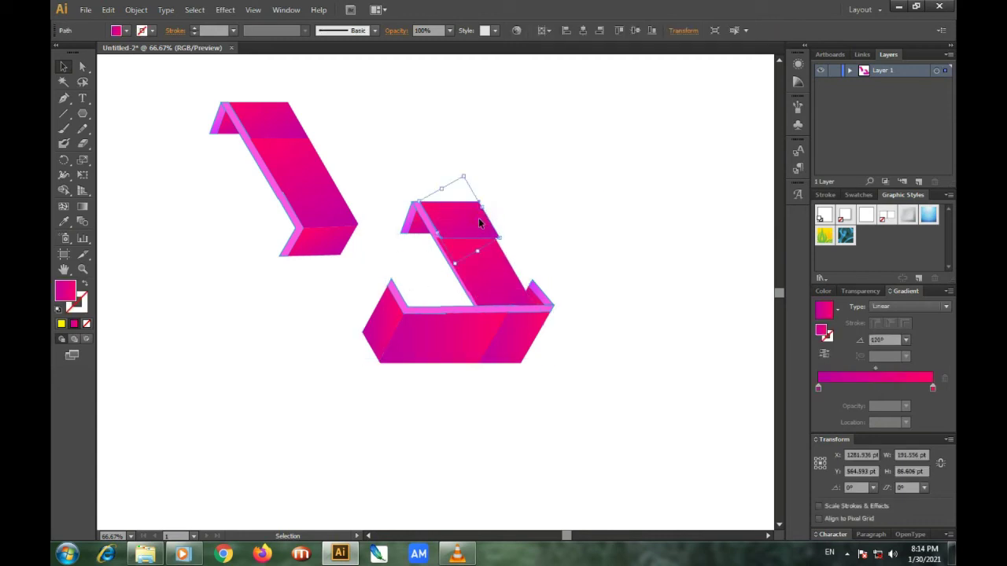
drag(478, 218, 474, 220)
click(607, 209)
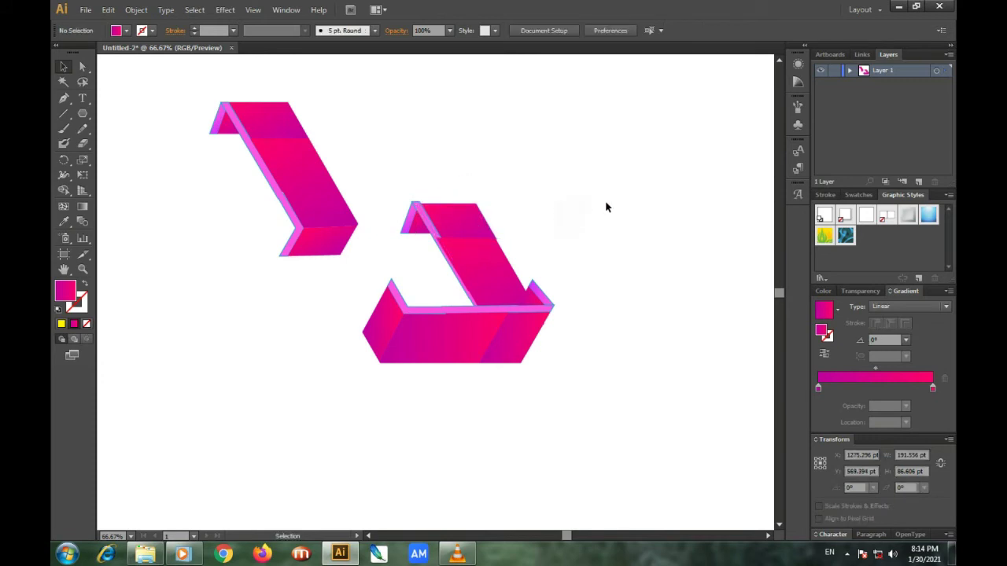
- Select the whole upper-left copy of the box piece
click(313, 167)
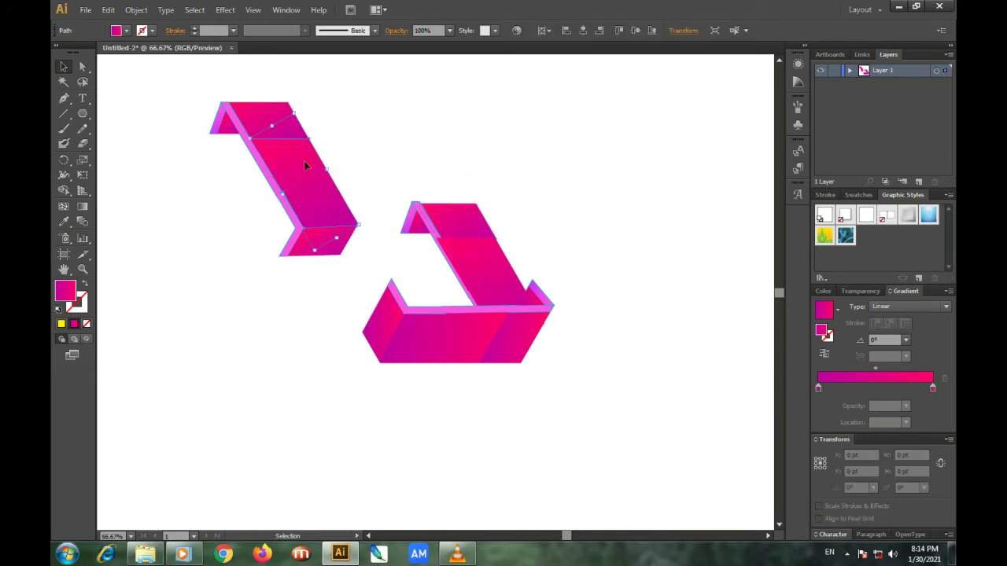
click(384, 90)
click(195, 79)
drag(207, 85, 359, 263)
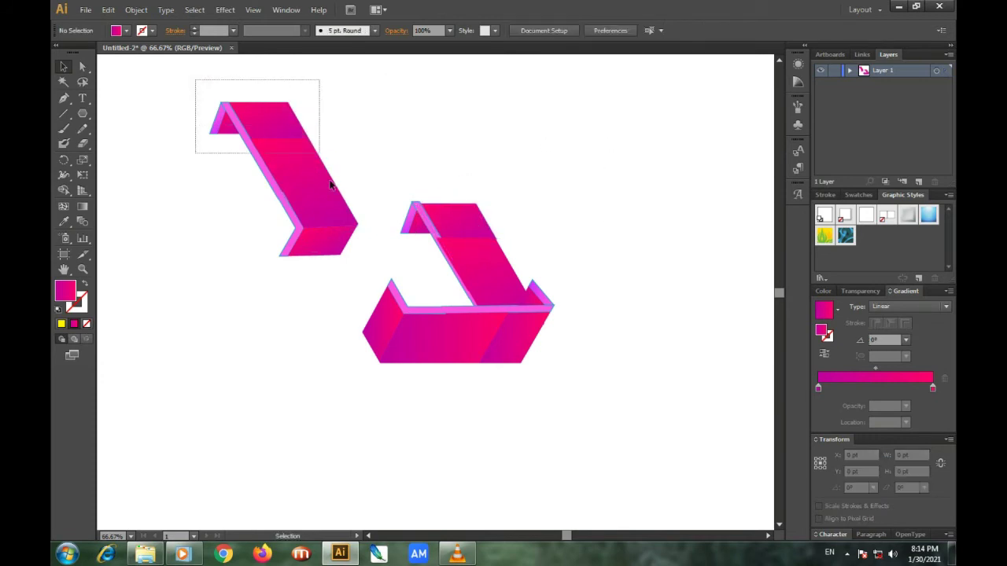
- Reflect the upper-left piece across the vertical axis and slot it into the triangle's left side
right_click(332, 218)
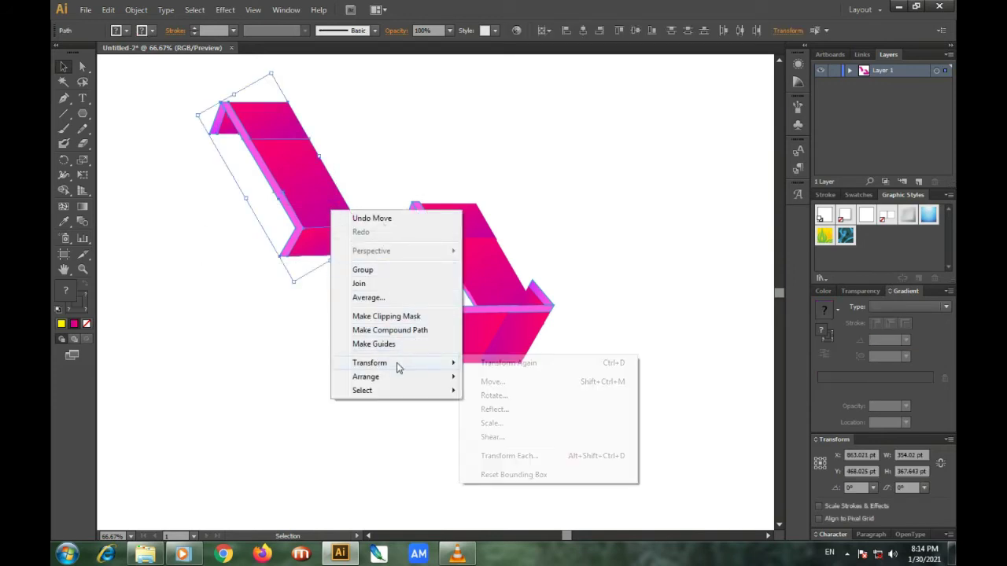
mouse_move(370, 362)
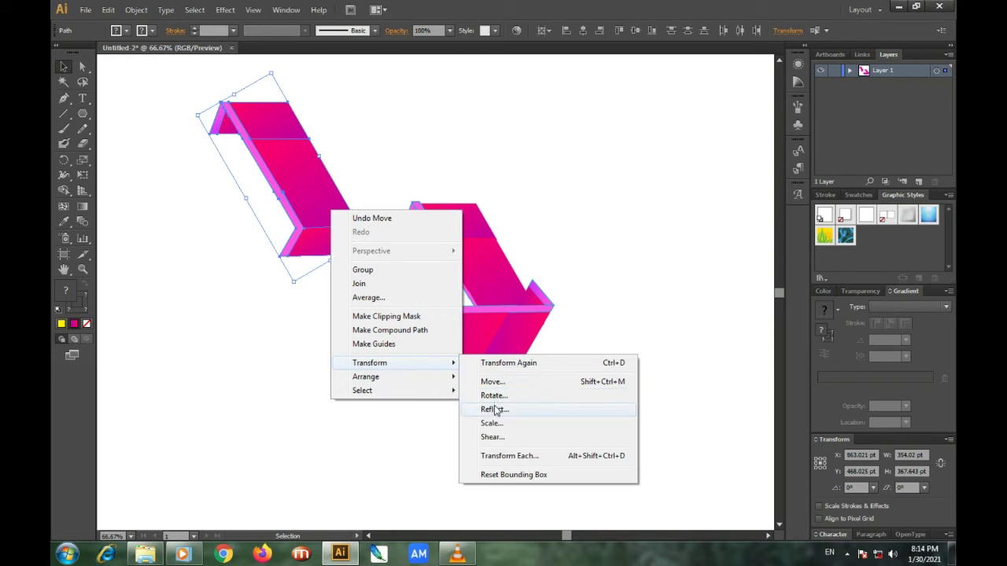
click(495, 410)
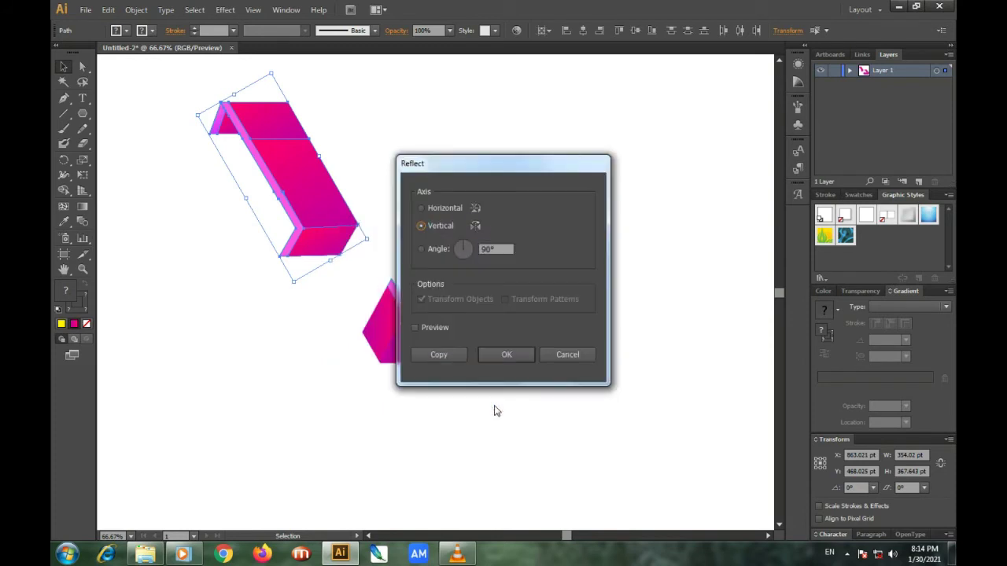
click(510, 355)
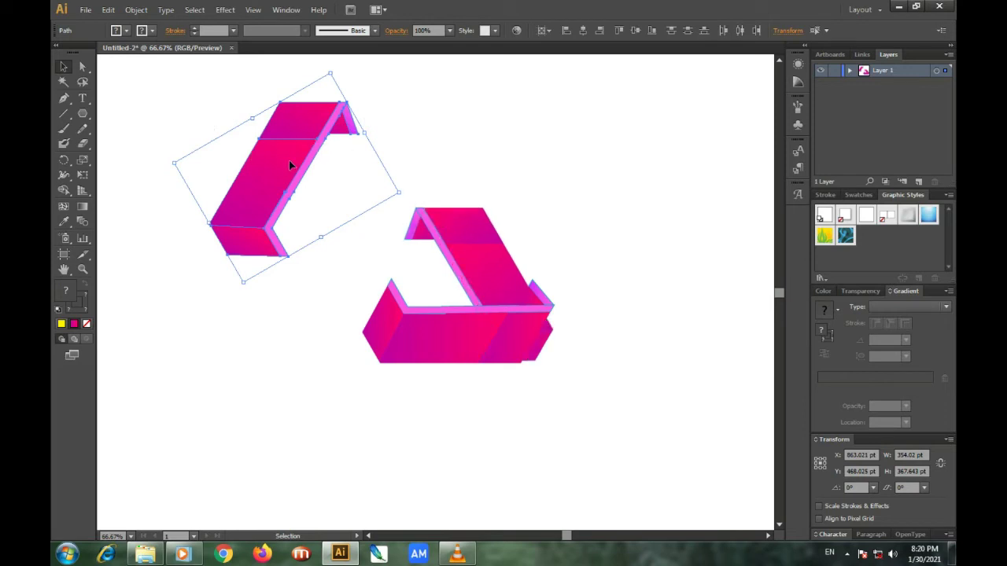
drag(290, 164, 382, 270)
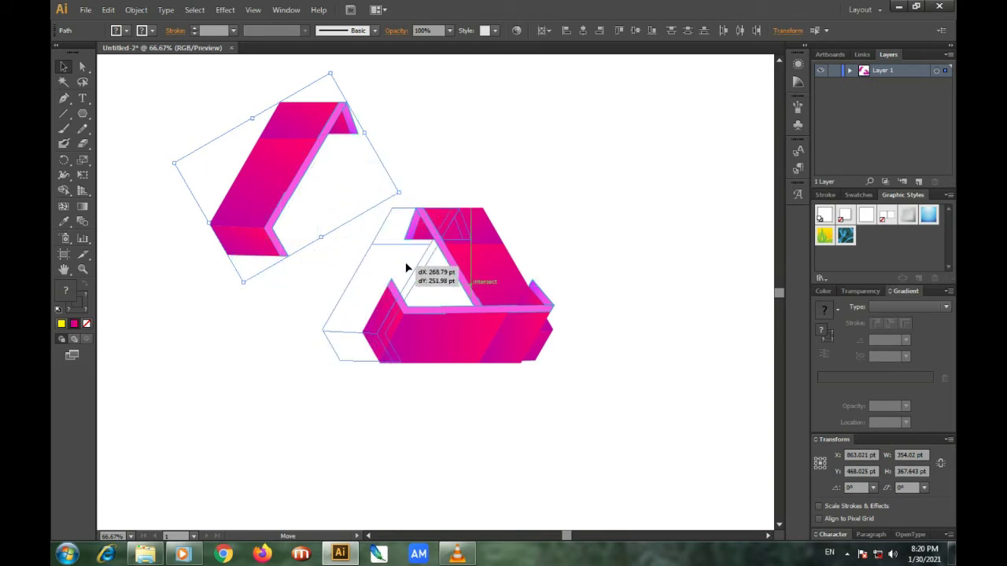
drag(382, 271, 402, 262)
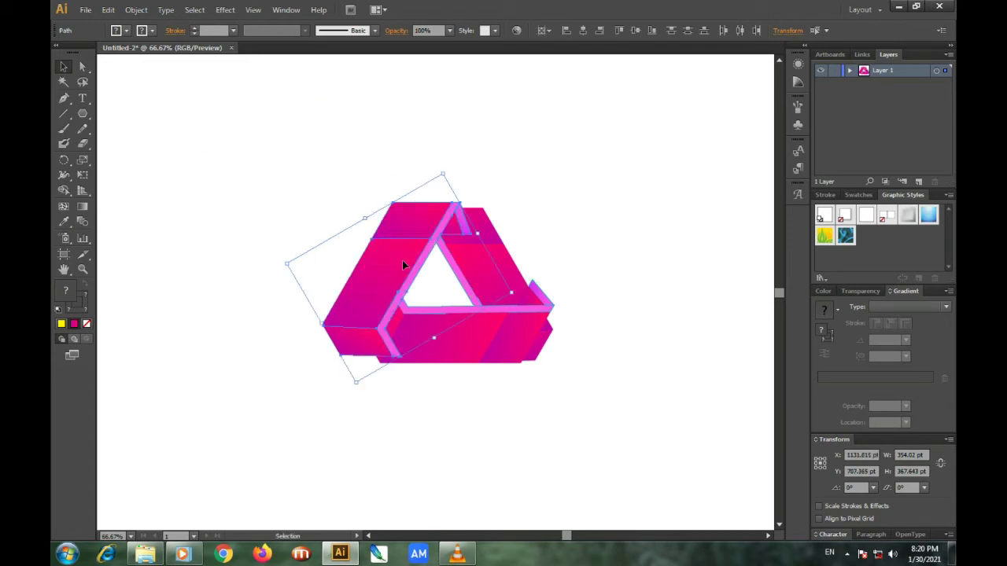
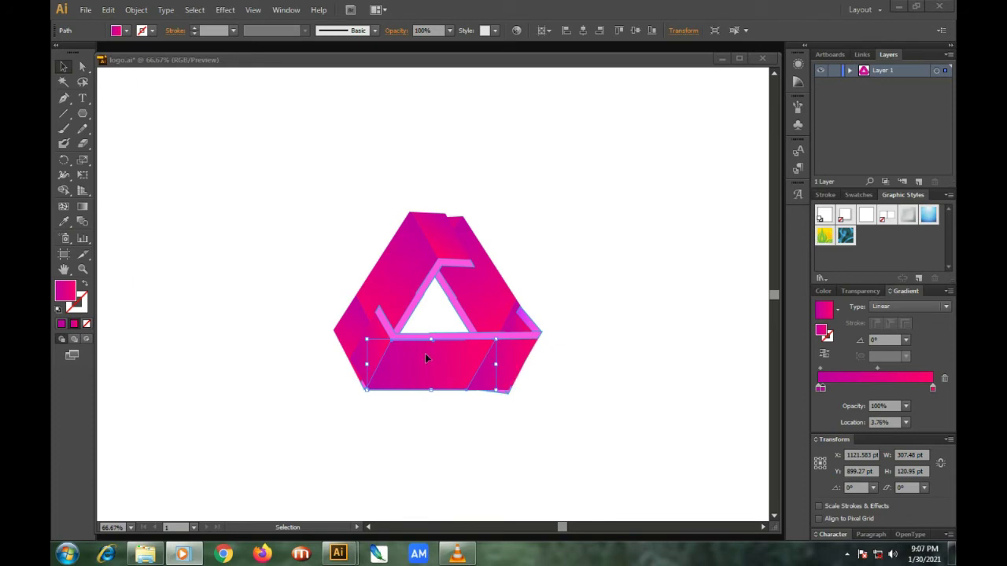
- Set the bottom face's left gradient stop to pink using its RGB values
double_click(820, 388)
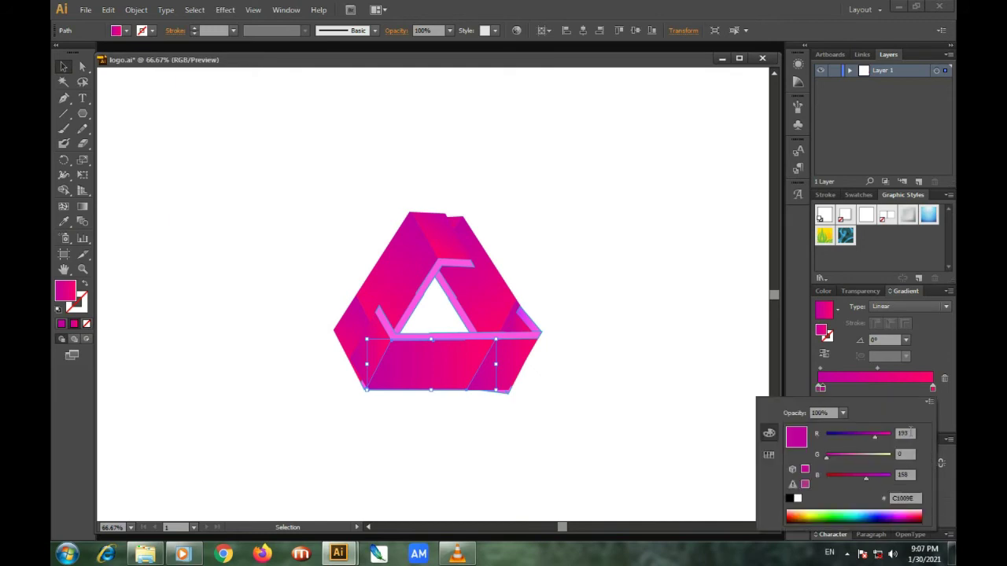
click(908, 432)
text(204)
key(Tab)
text(0)
key(Tab)
text(15)
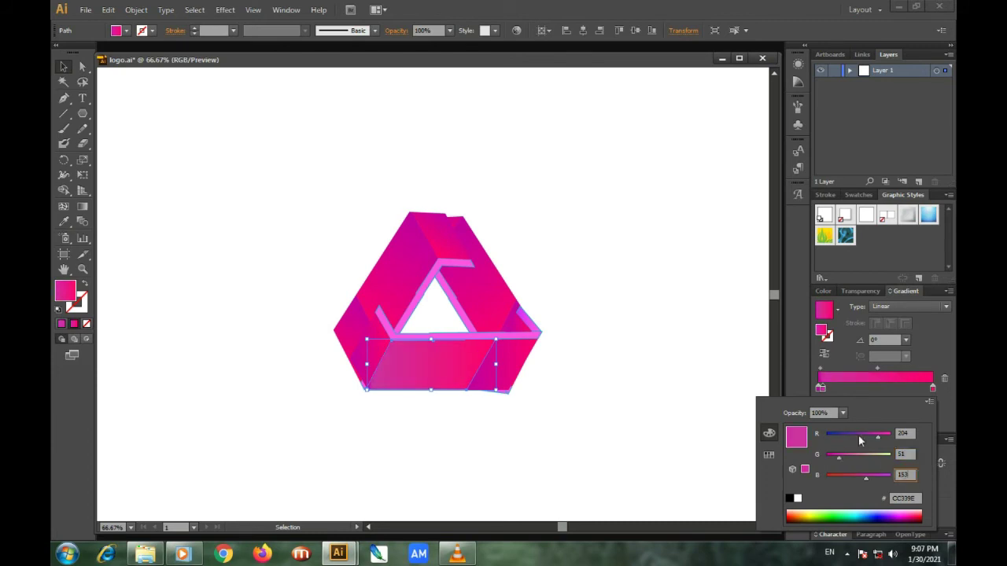
key(Return)
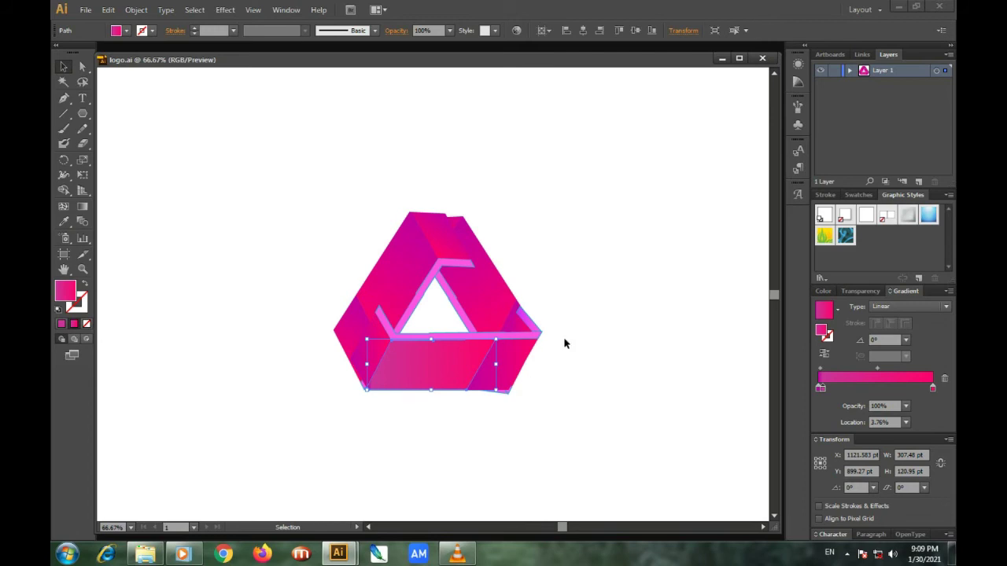
- Set the right gradient stop to orange using its RGB values
click(932, 390)
double_click(932, 389)
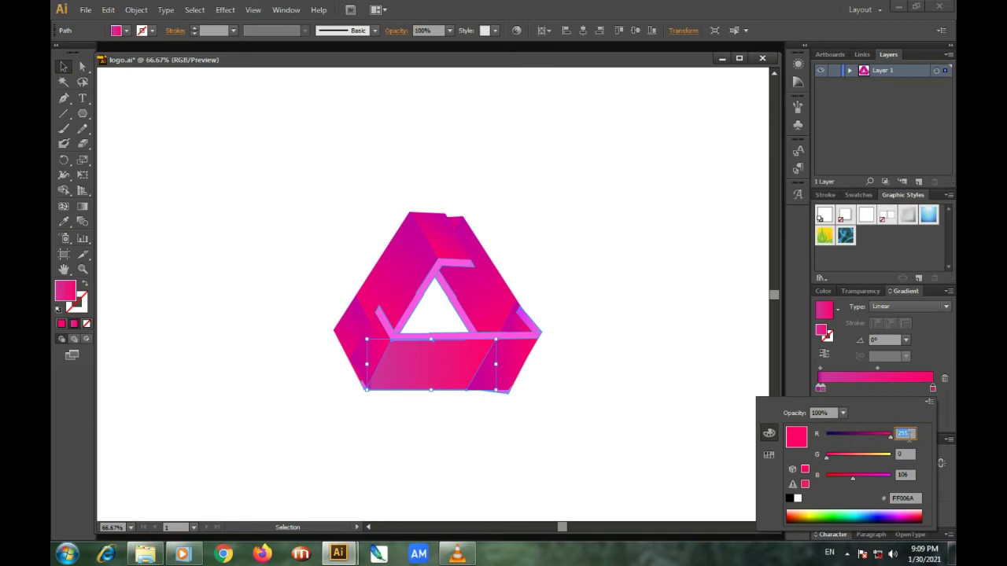
text(2)
click(904, 454)
text(180)
key(Return)
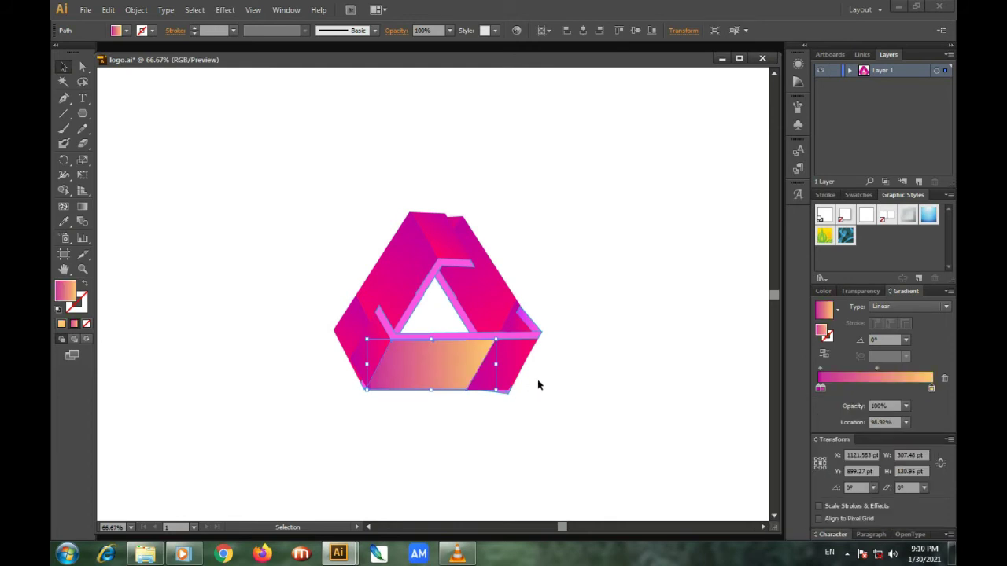
- Nudge the orange stop inward, then eyedrop the bottom face's gradient onto the lower-right piece
drag(933, 390, 932, 391)
double_click(931, 390)
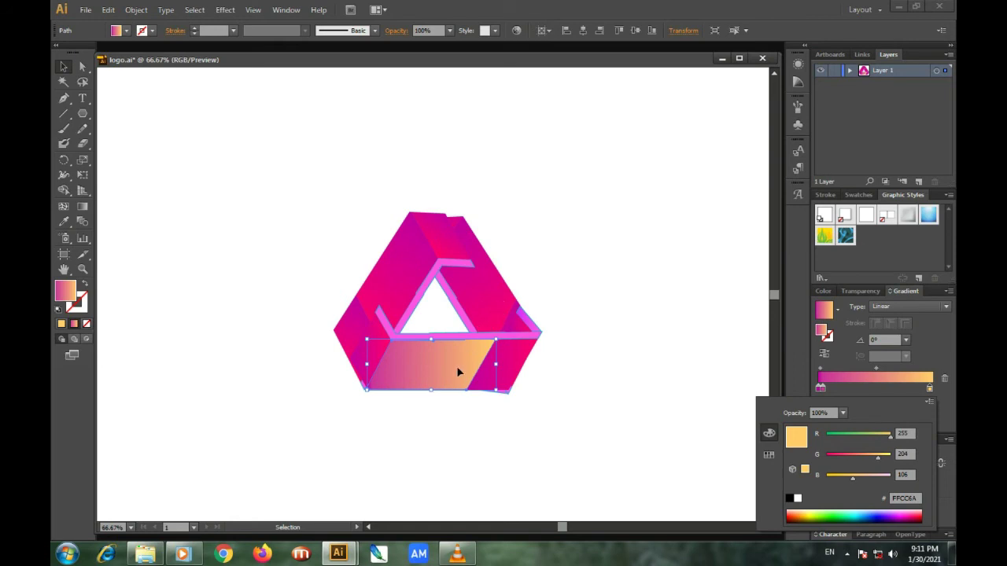
click(66, 71)
click(506, 360)
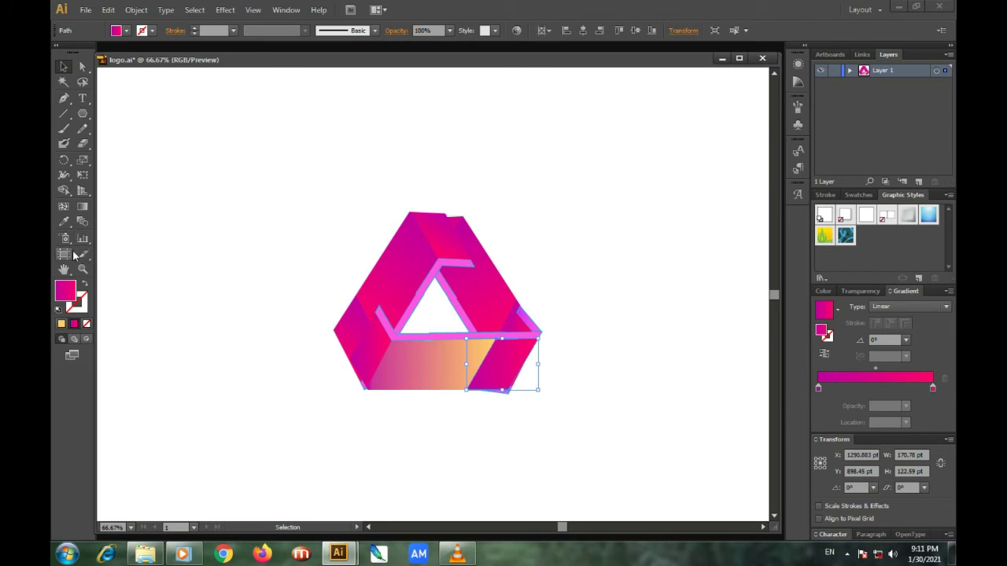
click(65, 223)
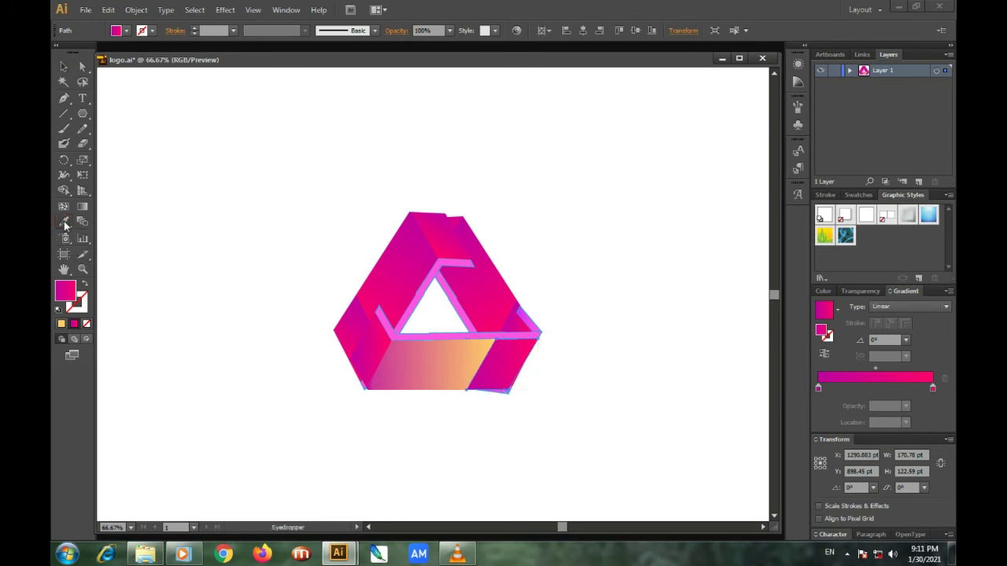
click(427, 365)
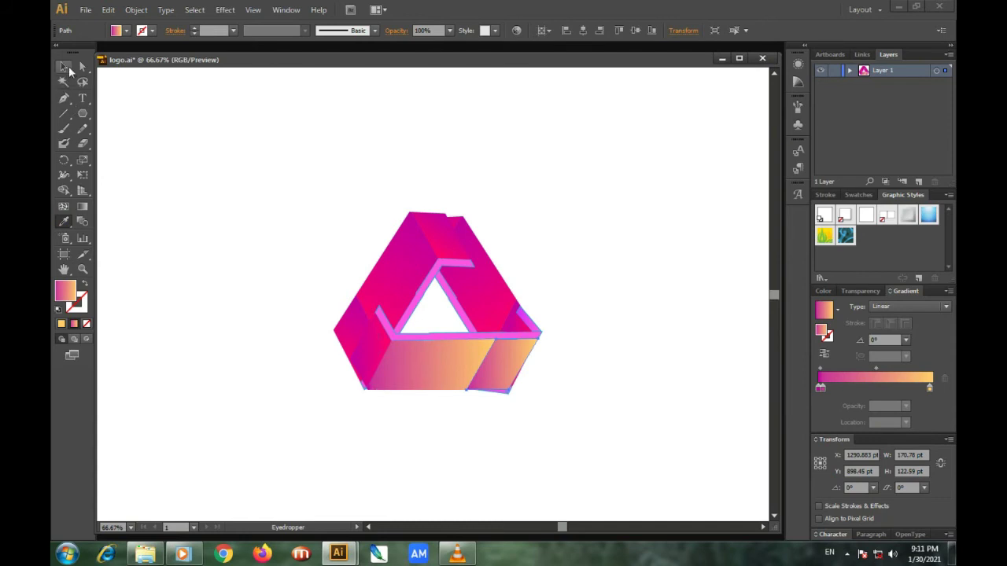
- Copy the pink-to-orange gradient onto the left sliver piece with the Eyedropper
click(64, 67)
click(376, 343)
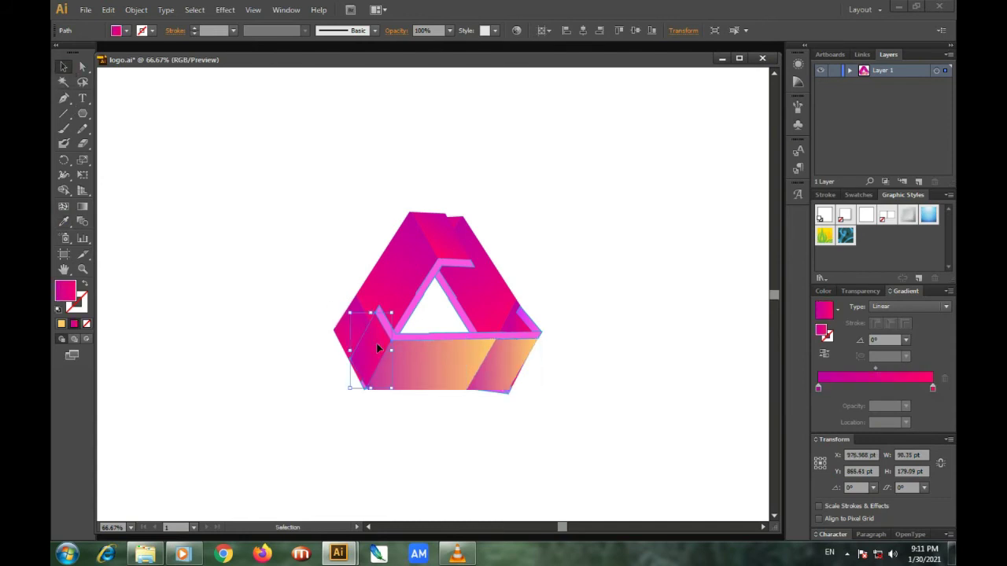
click(64, 223)
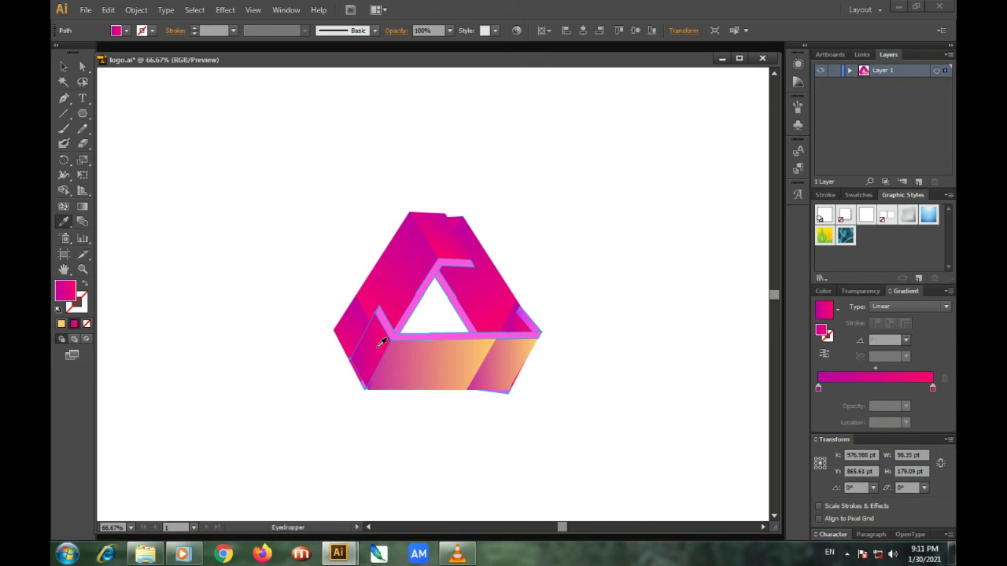
click(423, 351)
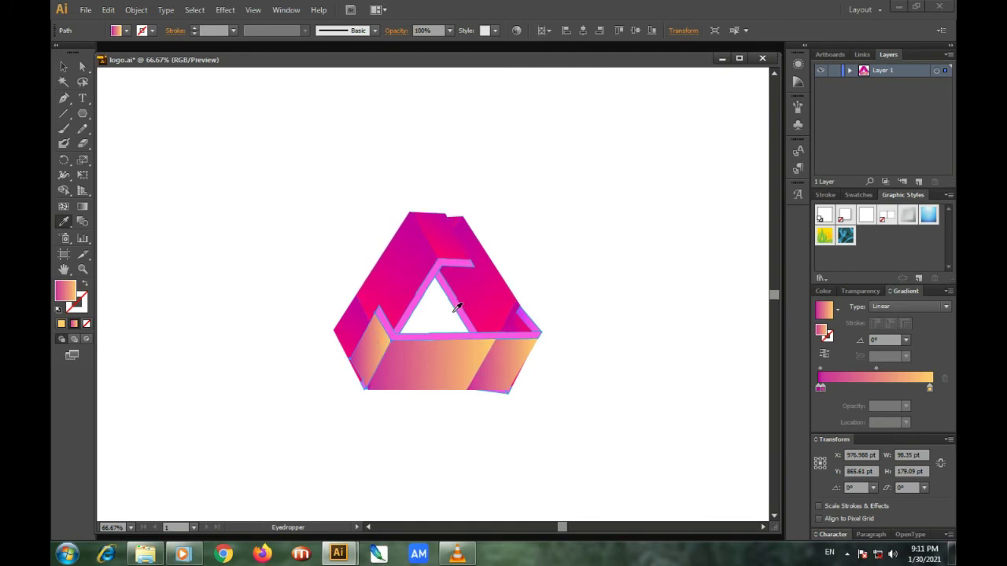
- Cancel the revert prompt and eyedrop the pink-to-orange gradient onto the inner horizontal bar
key(F12)
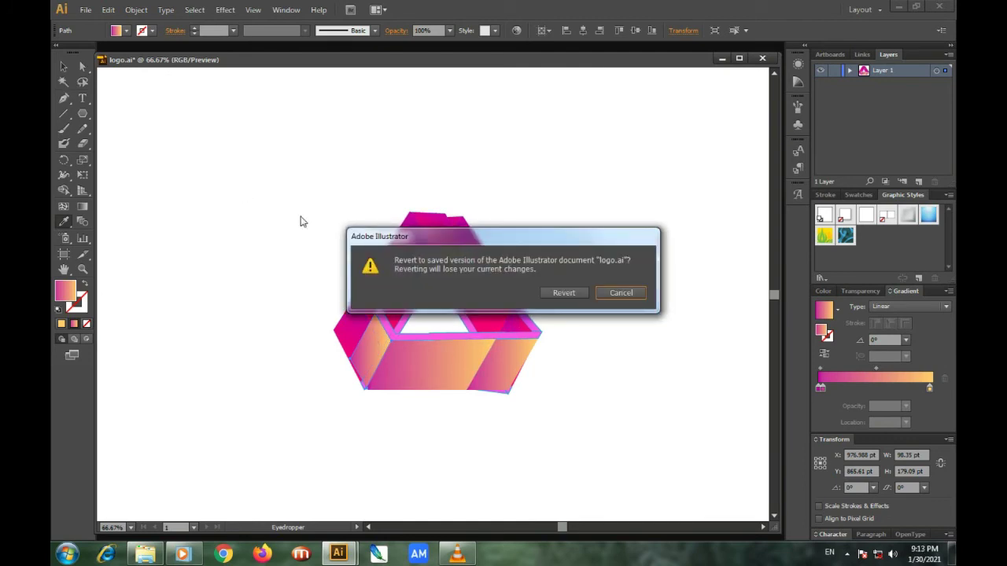
click(619, 293)
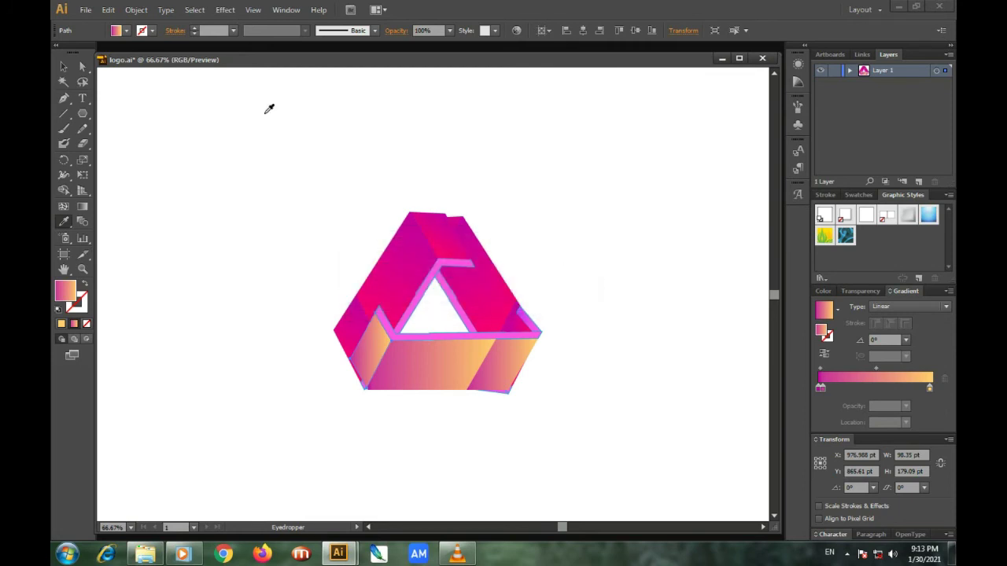
click(63, 67)
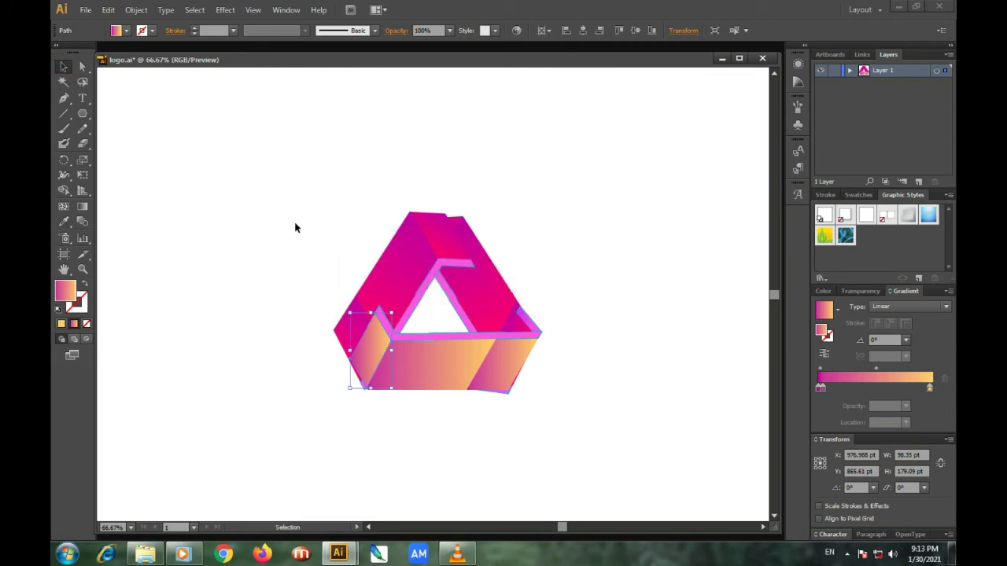
click(406, 334)
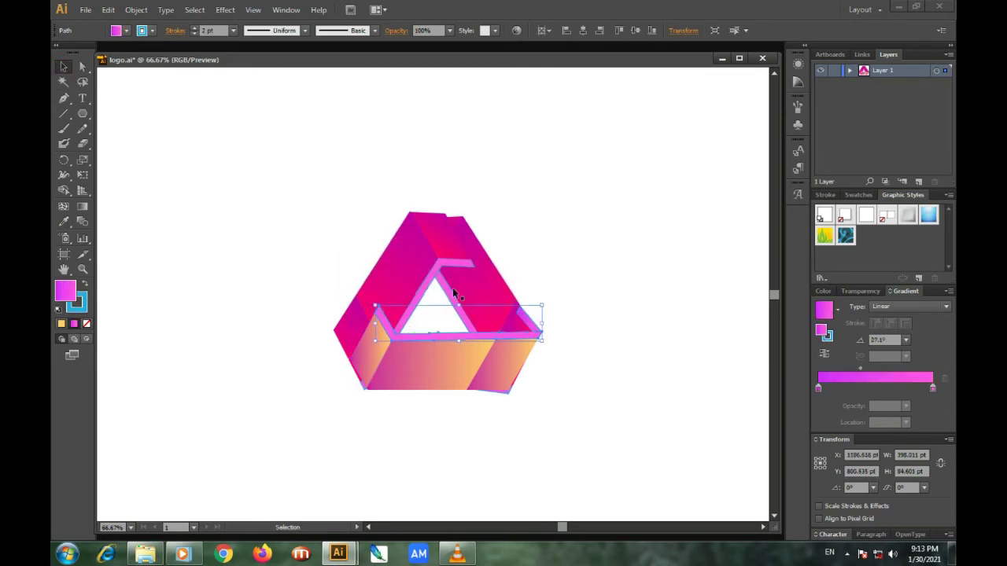
click(64, 221)
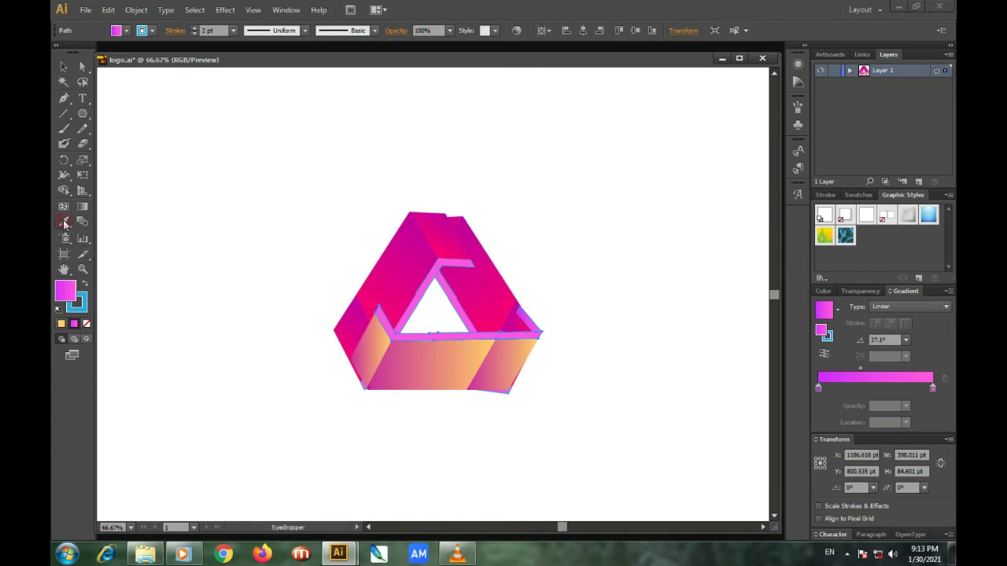
click(381, 340)
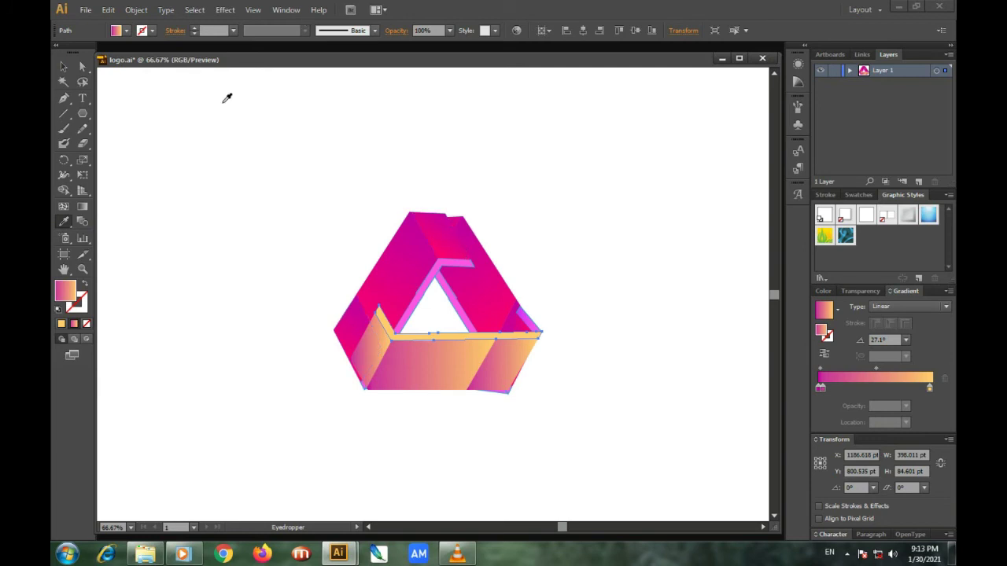
- Eyedrop the bottom face's gradient onto the right-edge small triangle and dismiss the revert prompt
click(64, 68)
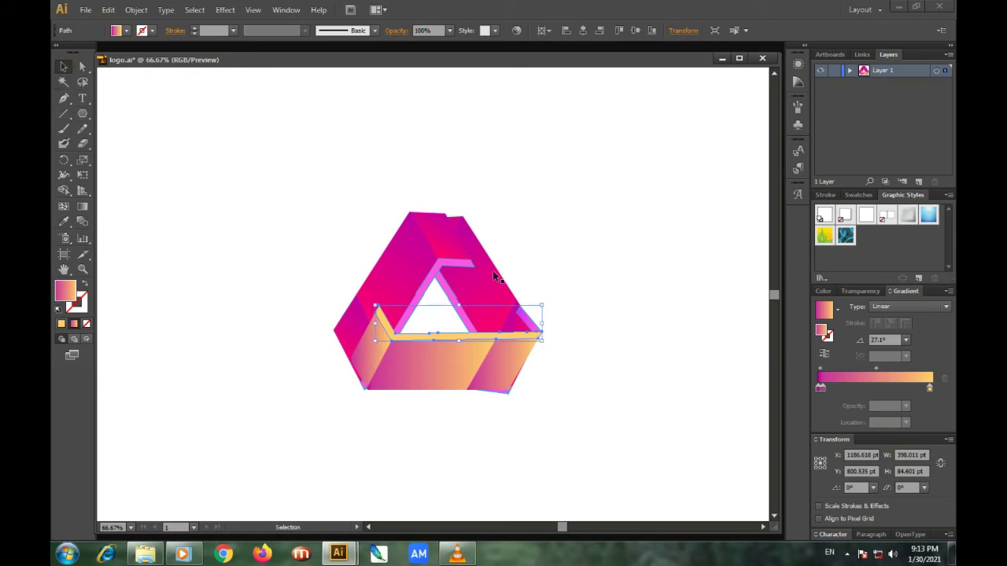
click(568, 316)
click(525, 316)
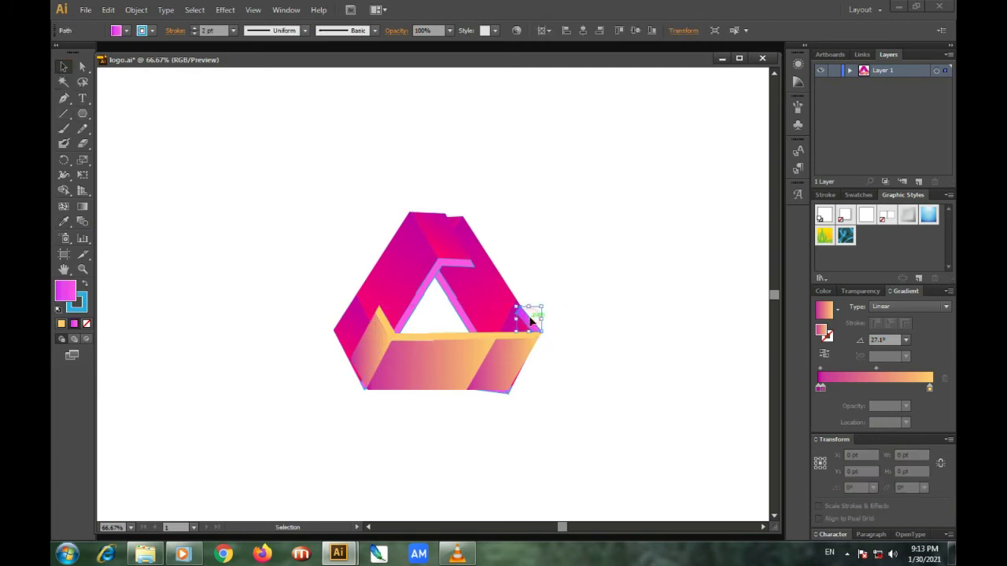
click(64, 222)
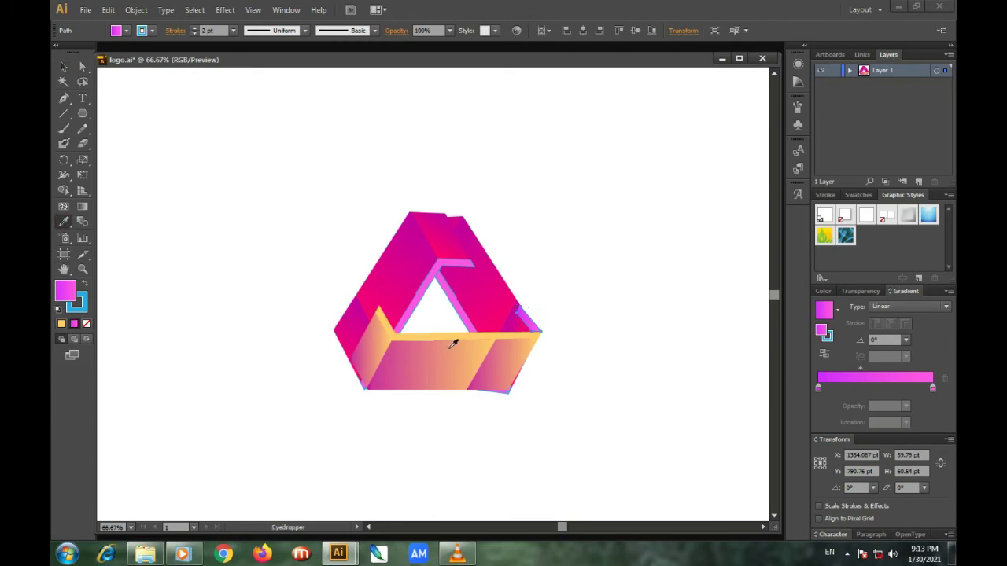
click(501, 365)
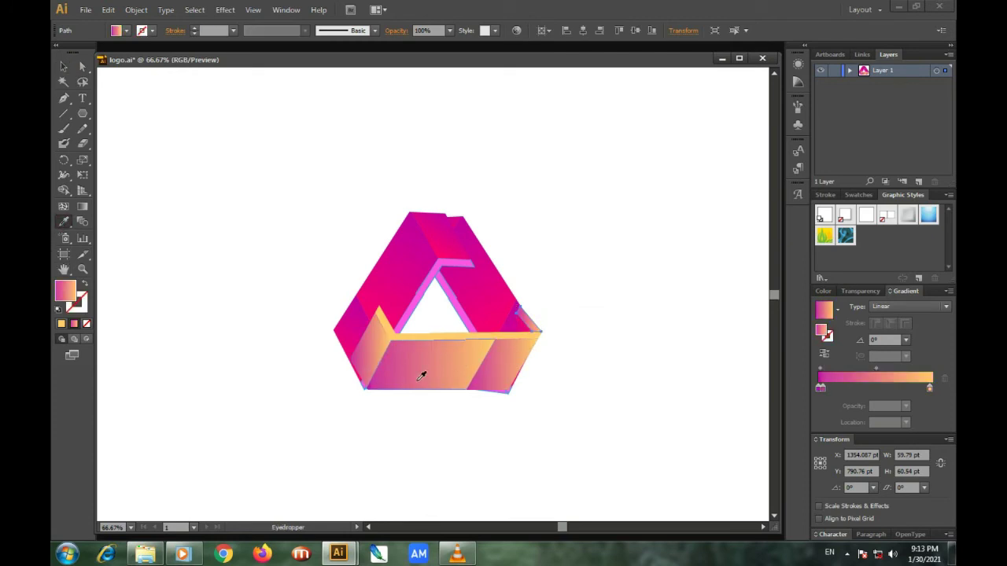
click(362, 328)
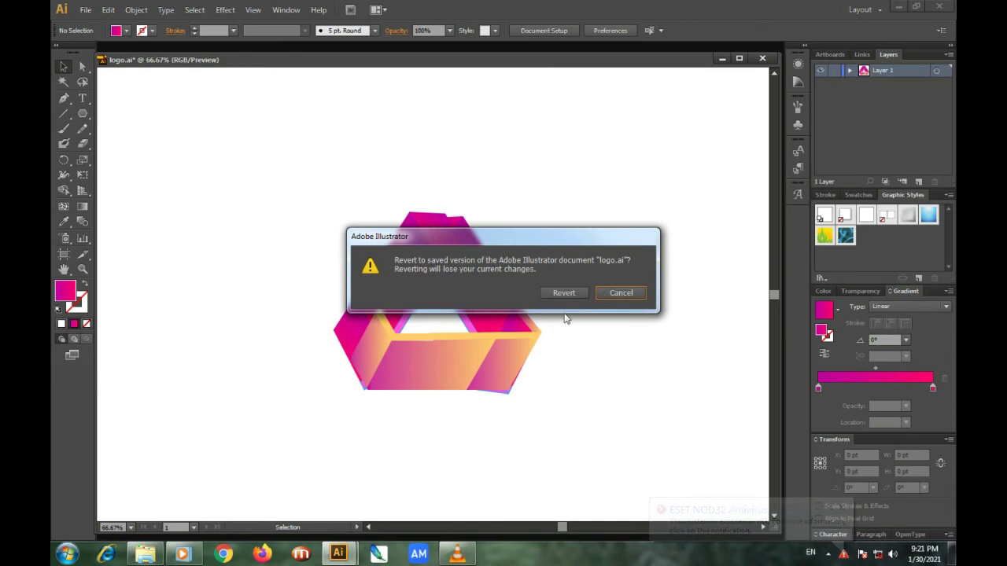
click(613, 296)
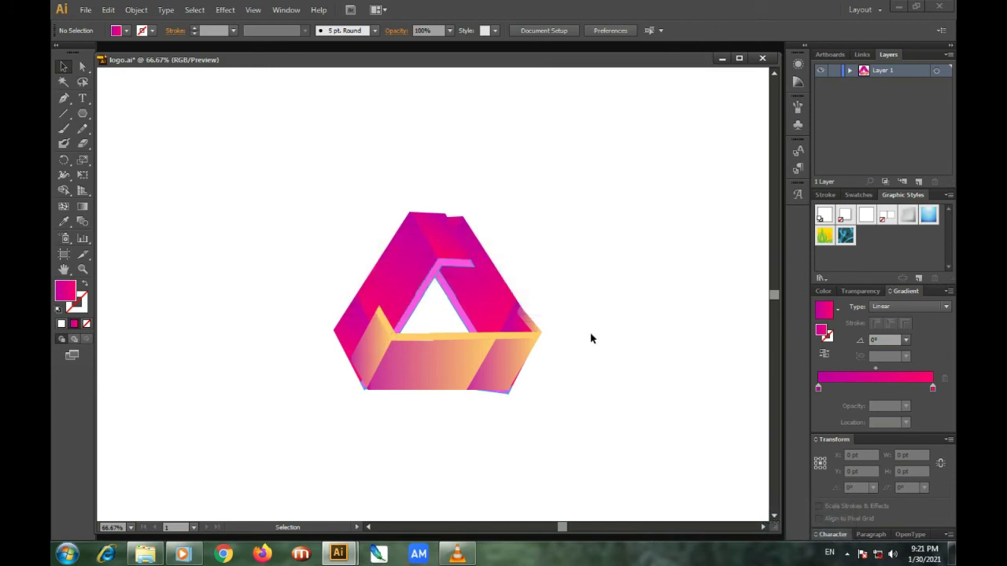
- Change the right arm's end gradient stop via its RGB values, toward greyish mauve
click(497, 297)
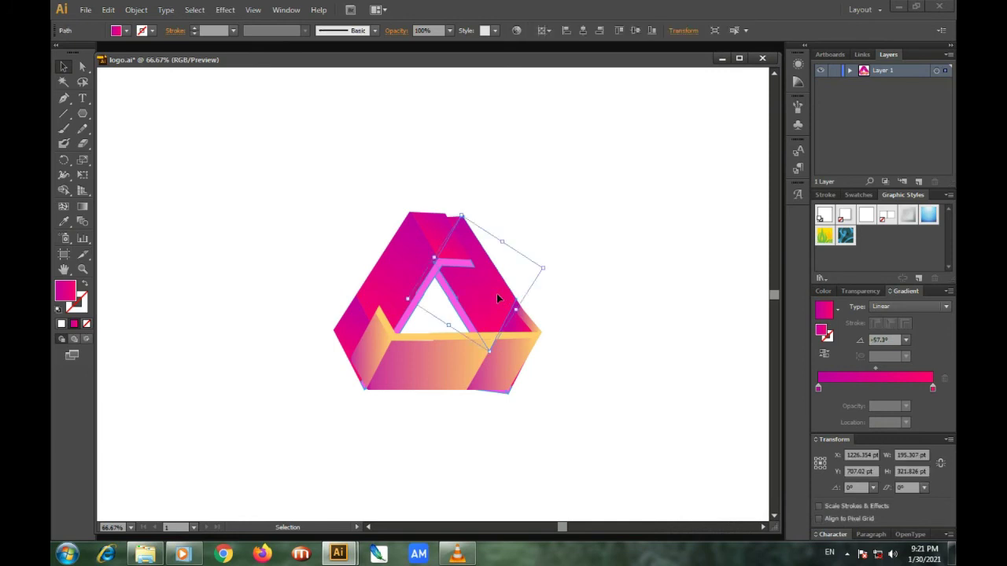
click(931, 388)
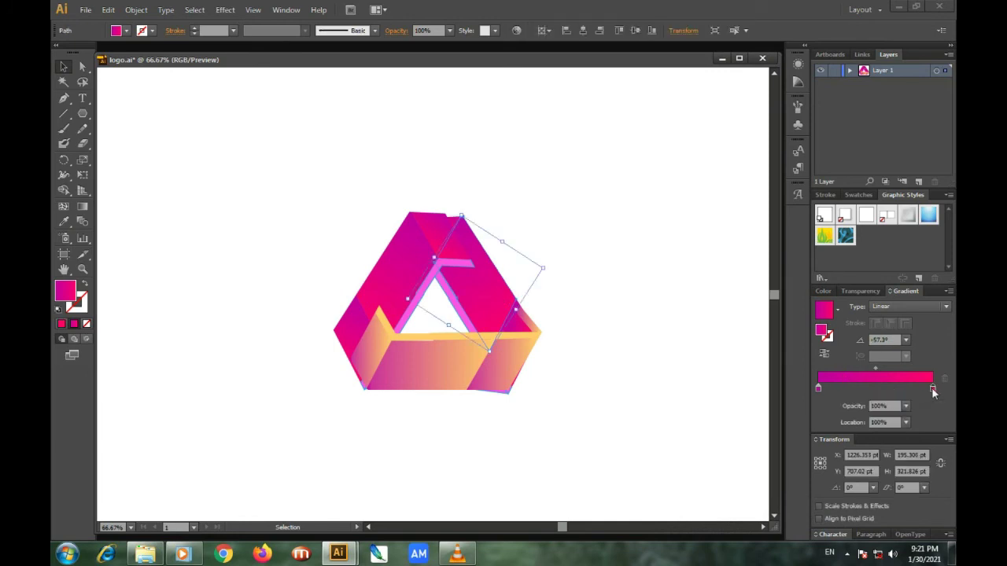
double_click(932, 387)
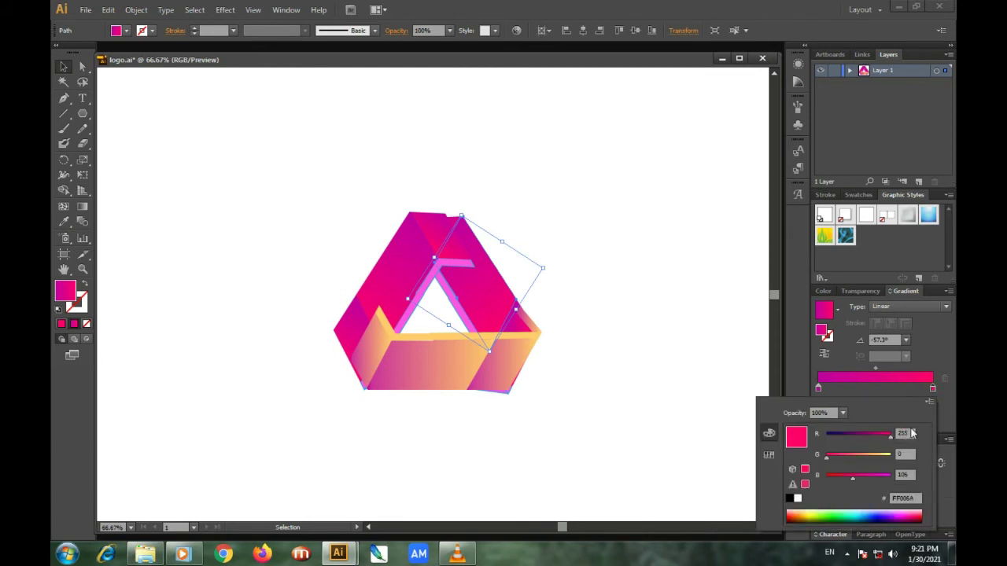
double_click(903, 433)
text(102)
key(Tab)
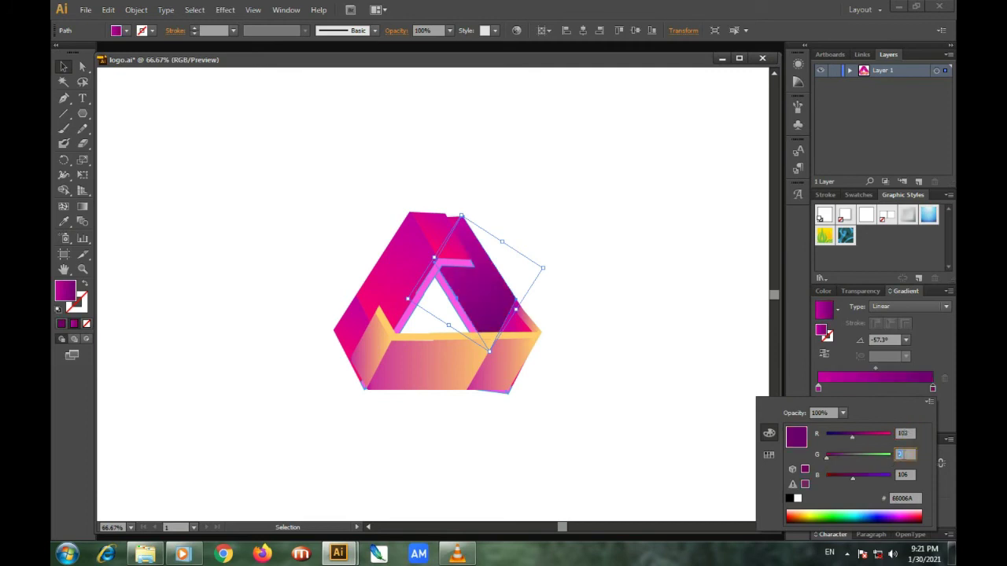
click(911, 475)
text(102)
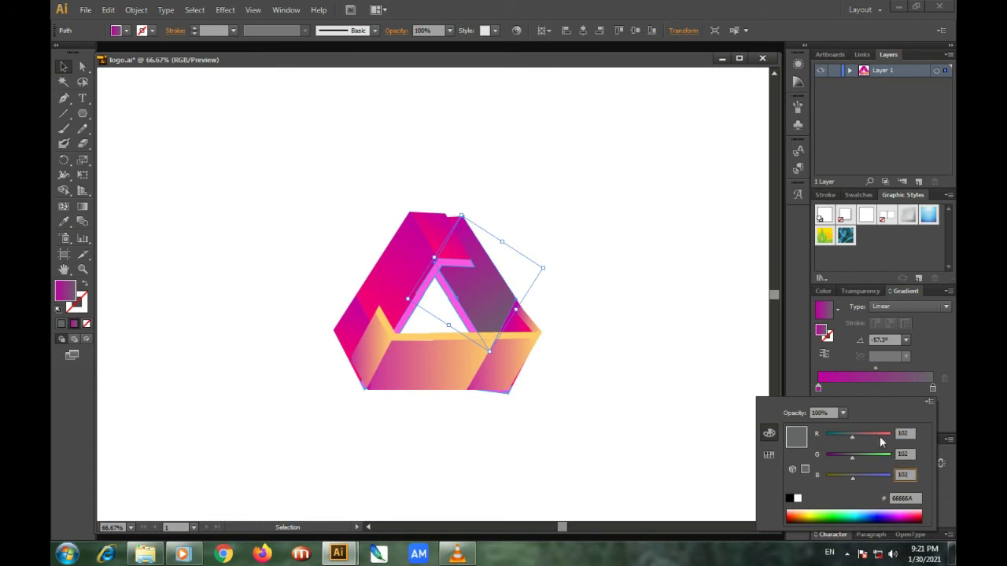
click(661, 356)
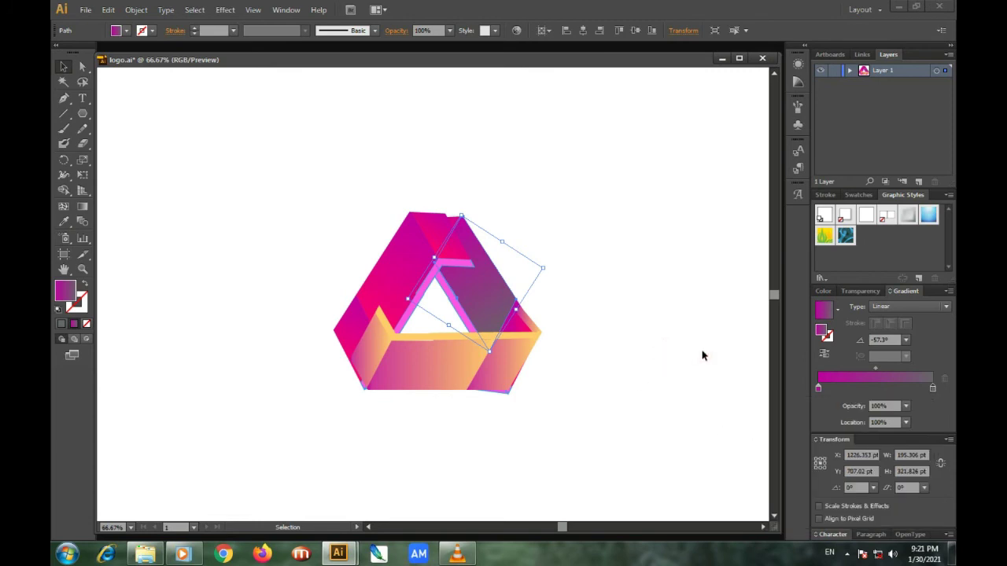
- Set the right arm's start gradient stop to light pink FF6AD2, then deselect
double_click(819, 389)
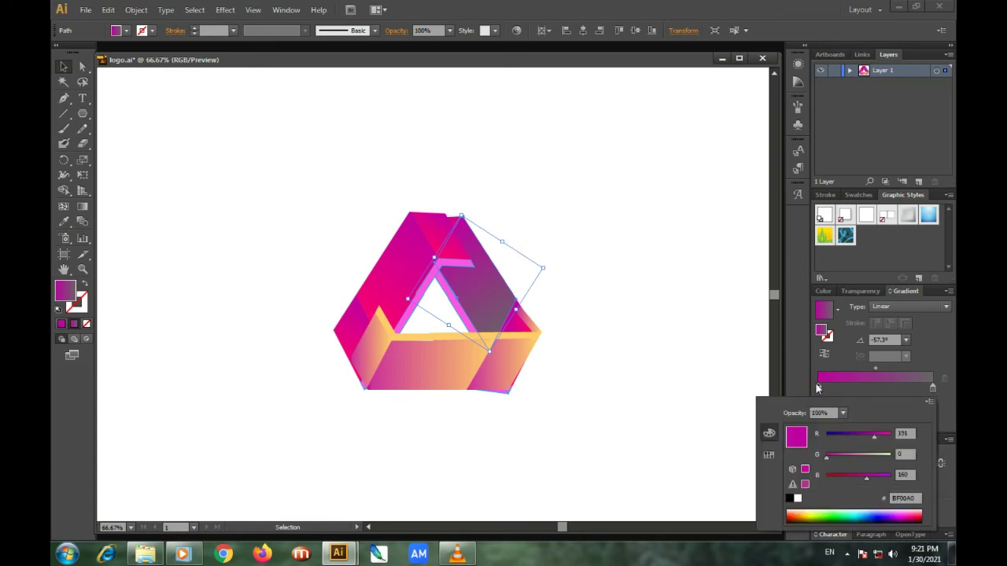
click(904, 516)
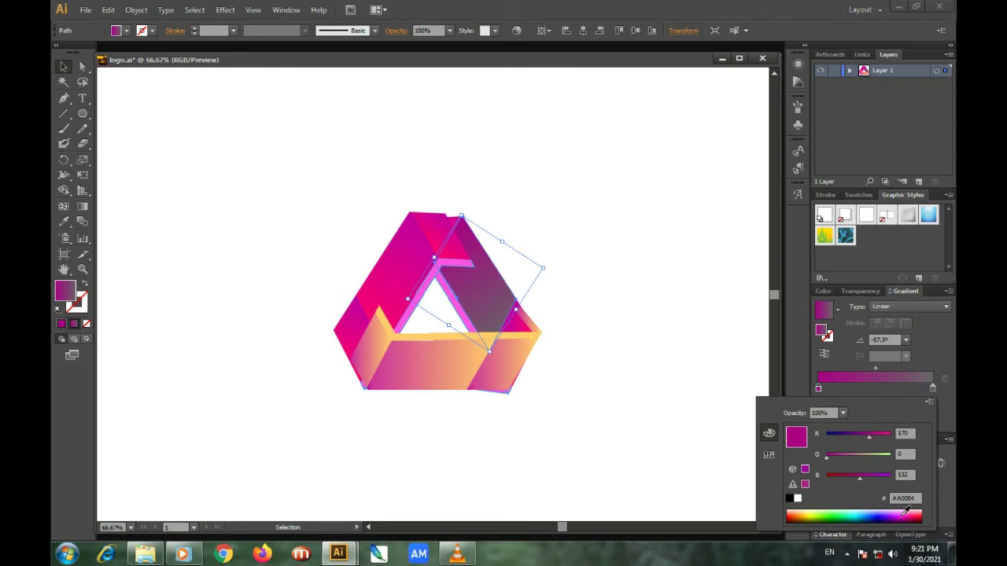
click(909, 510)
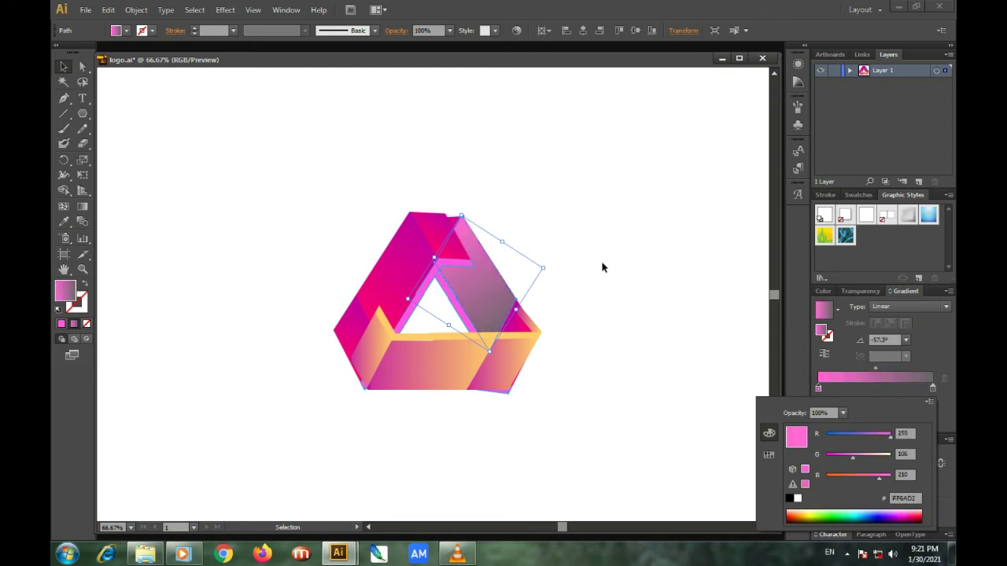
click(633, 253)
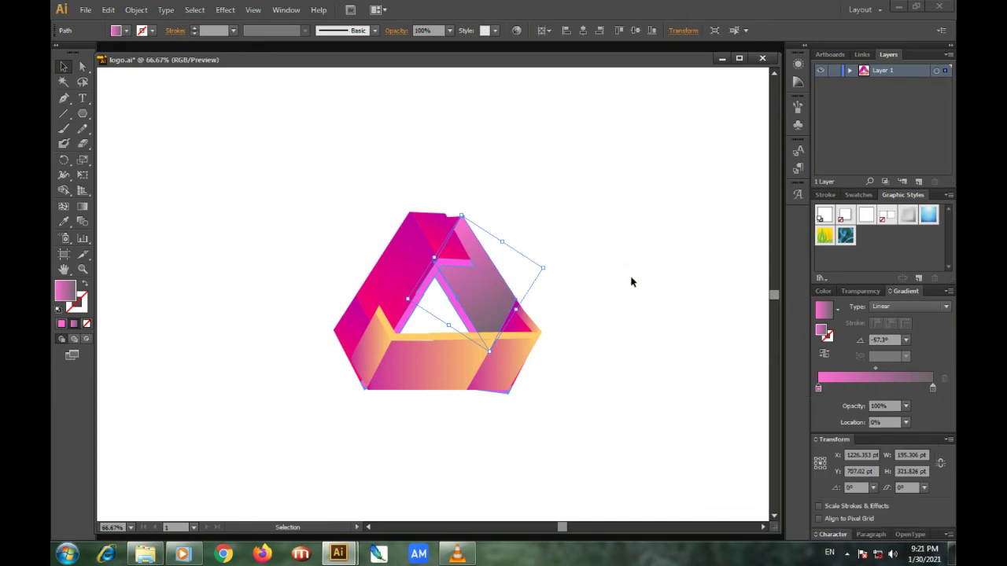
click(631, 279)
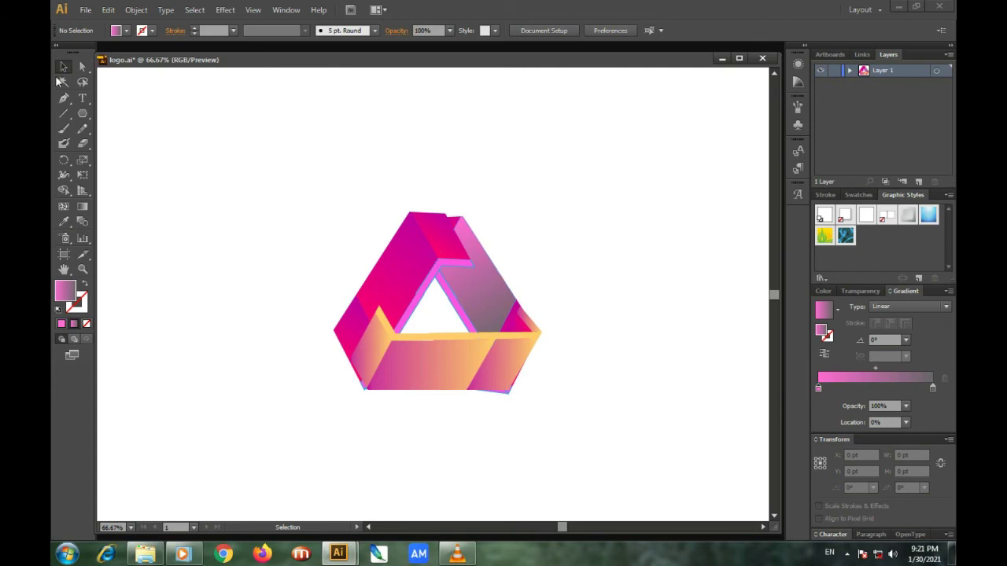
- Eyedrop the pink arm's light pink gradient onto the small right-corner piece
click(516, 323)
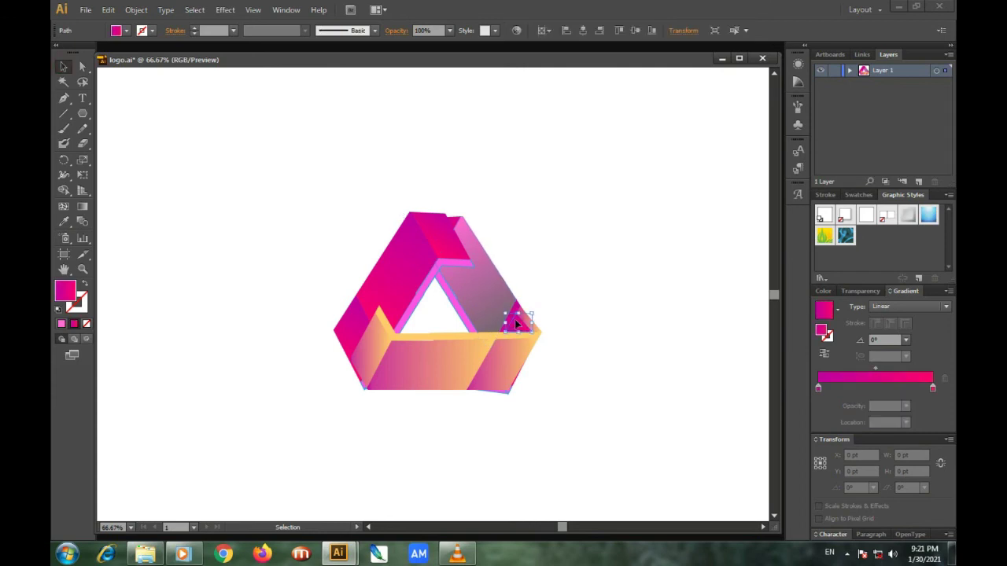
click(63, 220)
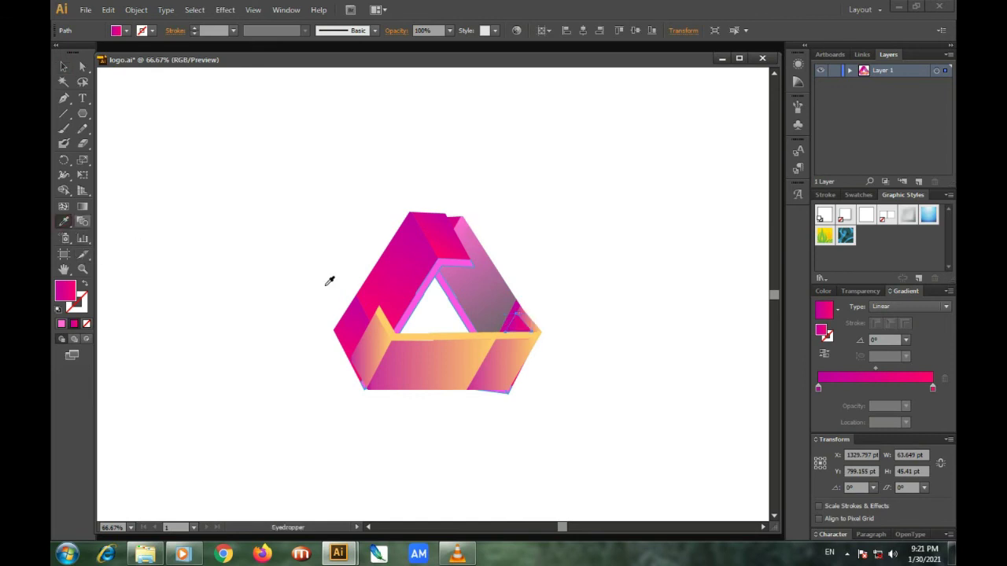
click(495, 306)
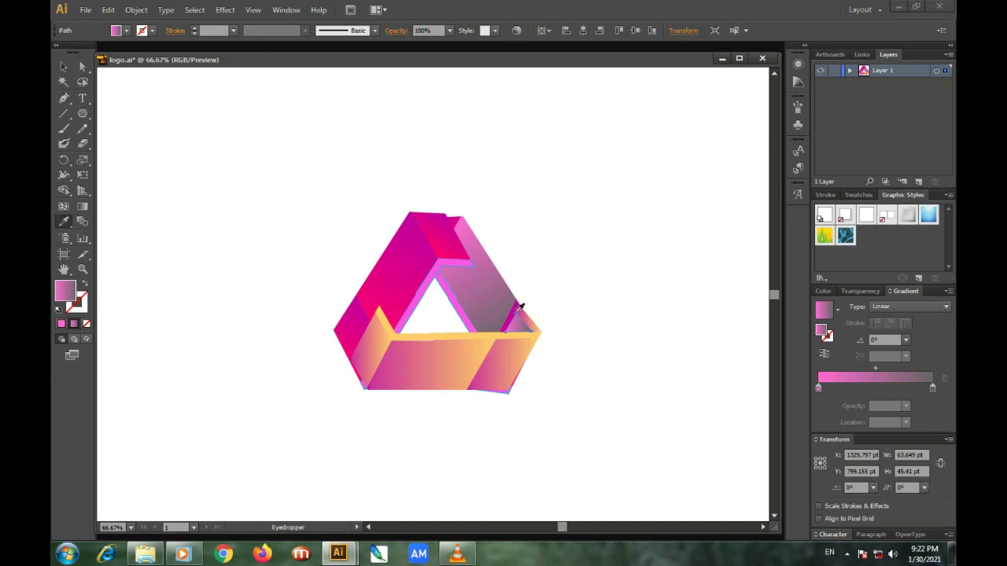
click(517, 310)
- Select the neighbouring upper-right pieces, then cancel the revert-to-saved prompt
click(63, 66)
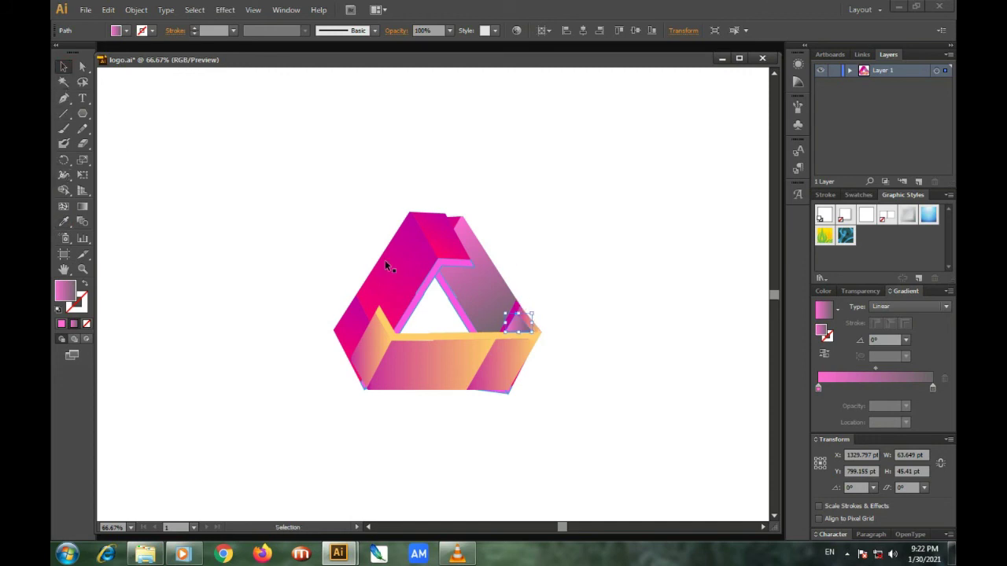
click(520, 309)
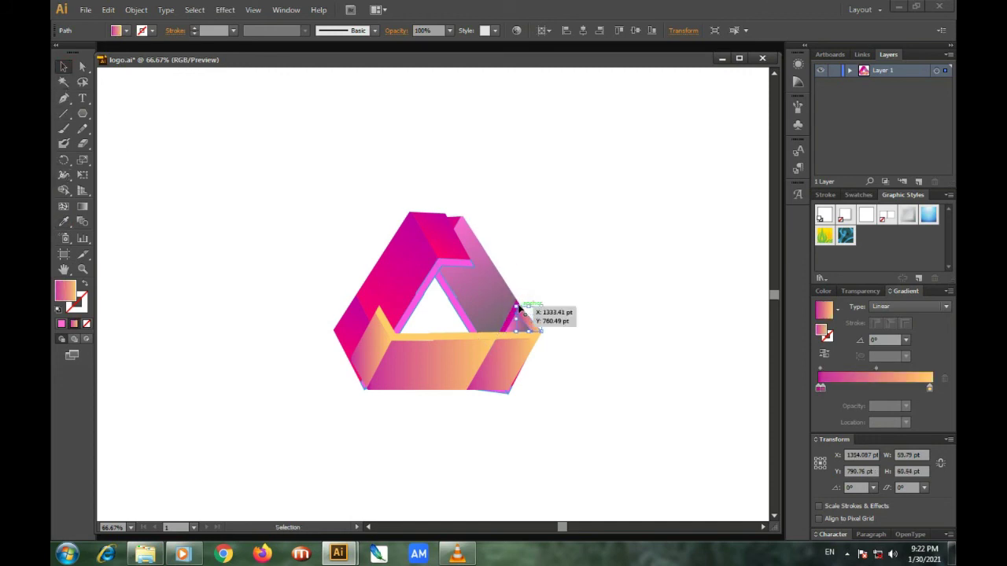
drag(517, 309, 512, 312)
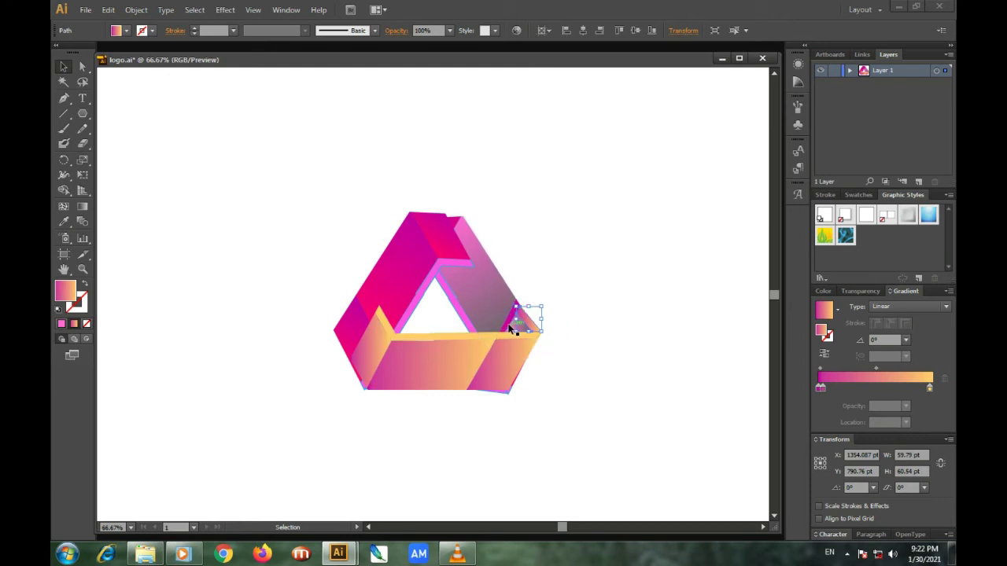
click(510, 325)
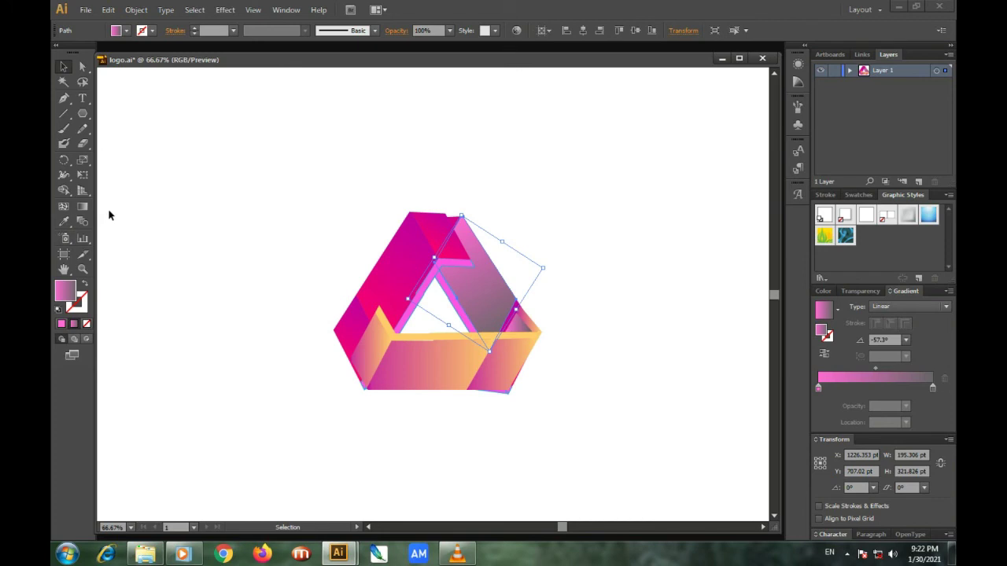
key(i)
key(F12)
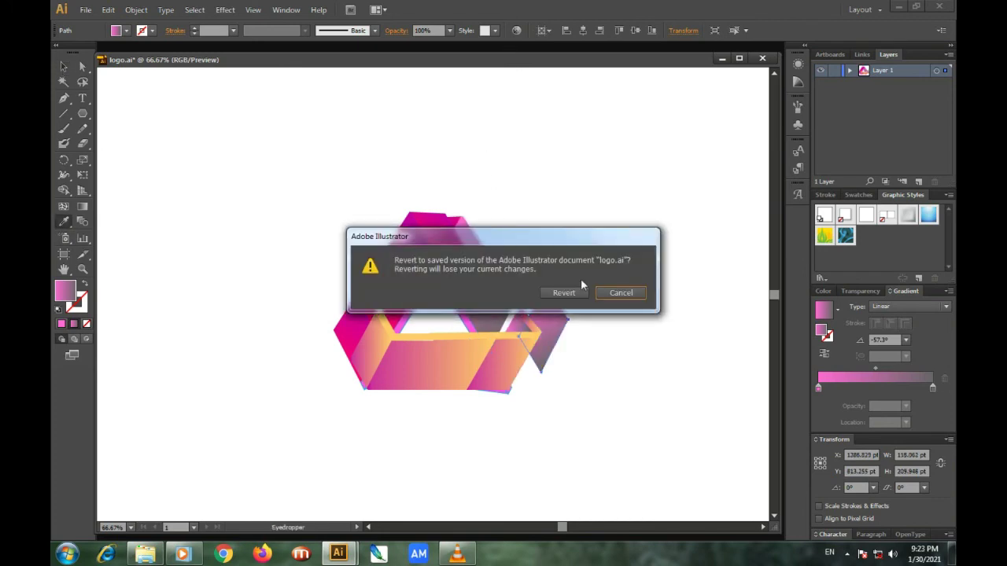
click(607, 296)
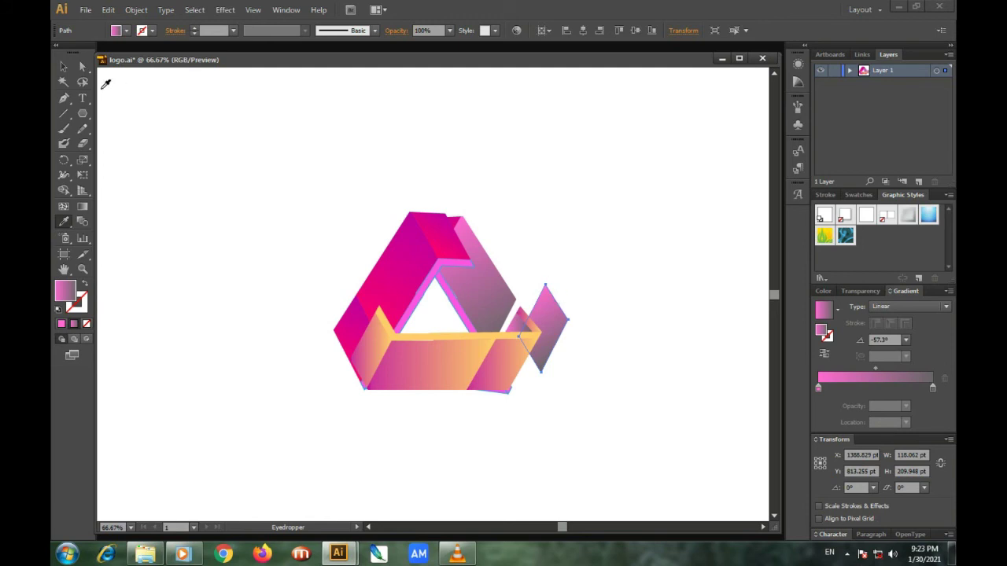
- Drag the diamond piece slightly left and down, then deselect
click(63, 67)
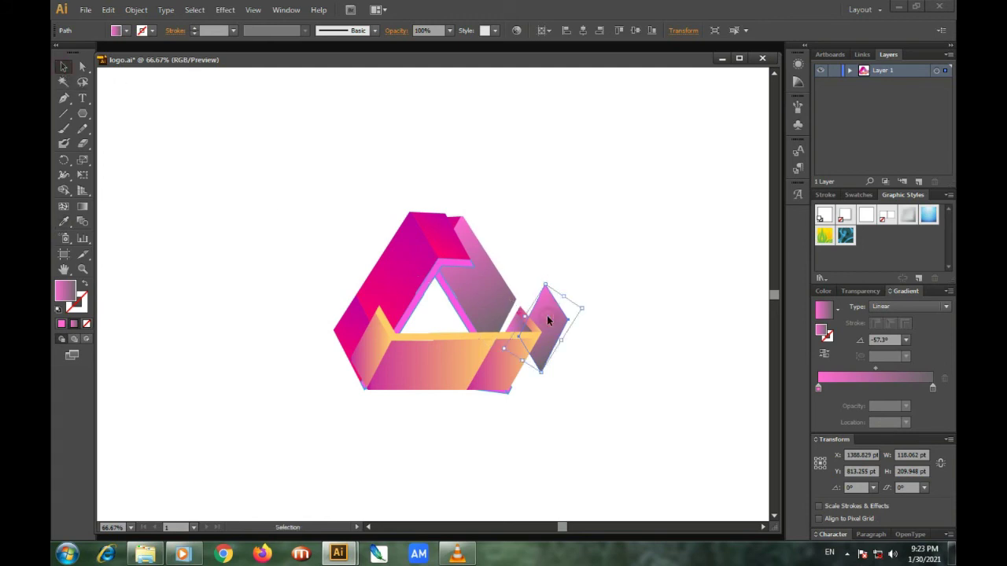
mouse_move(546, 315)
mouse_down()
mouse_move(522, 335)
mouse_move(513, 320)
mouse_move(535, 309)
mouse_up()
click(522, 312)
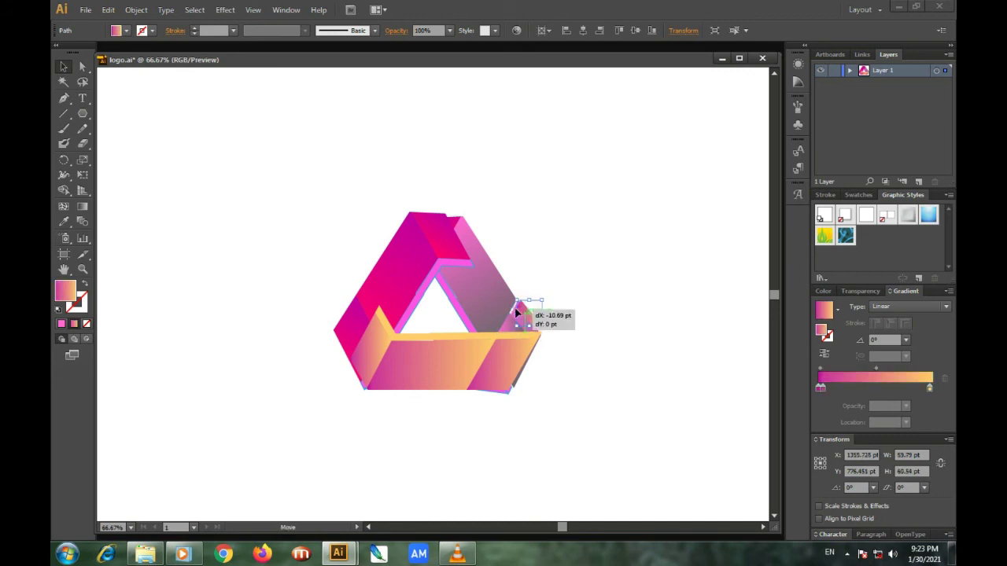
click(566, 307)
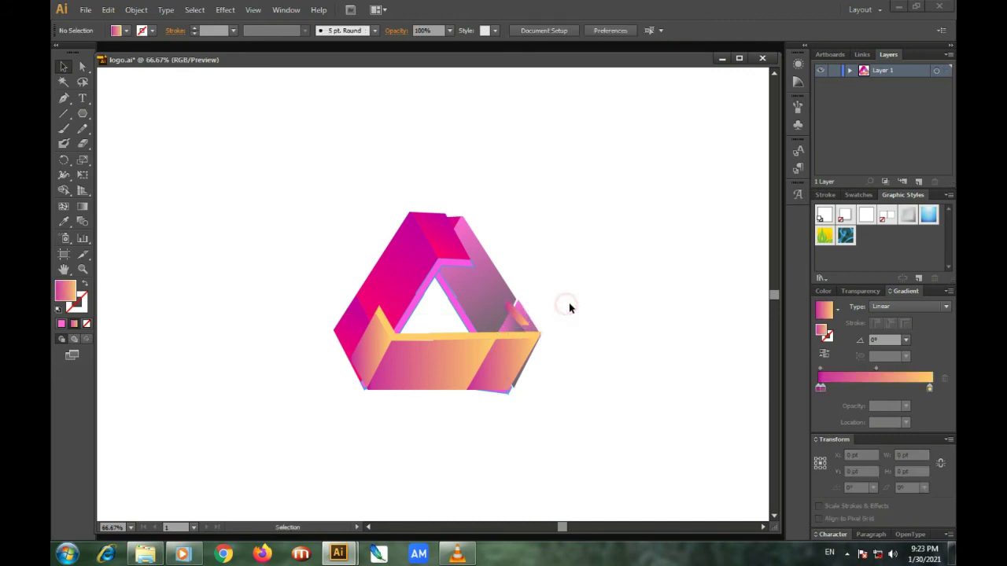
- Undo three stray edits and drag the diamond piece into the triangle's lower-right corner
key(ctrl+z)
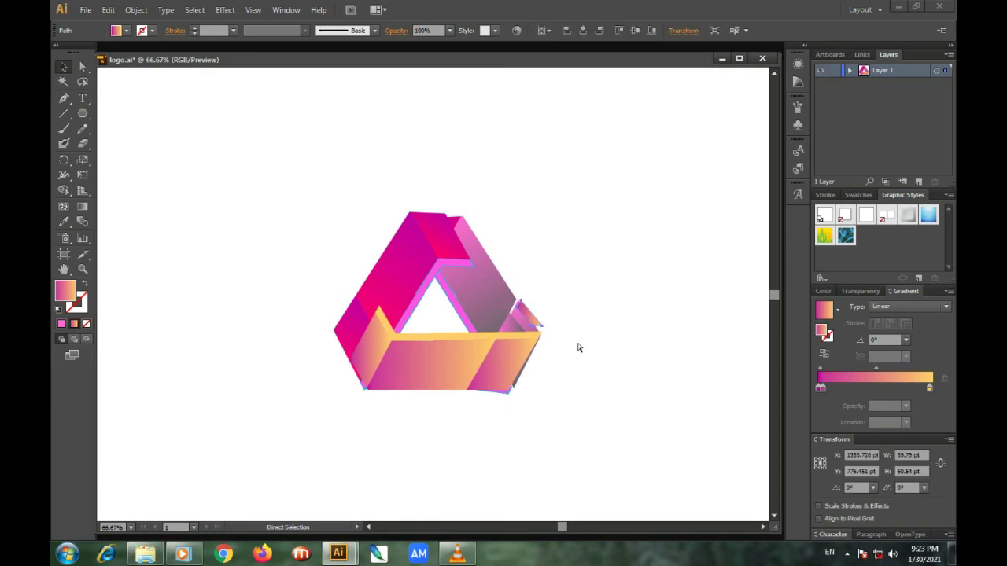
key(ctrl+z)
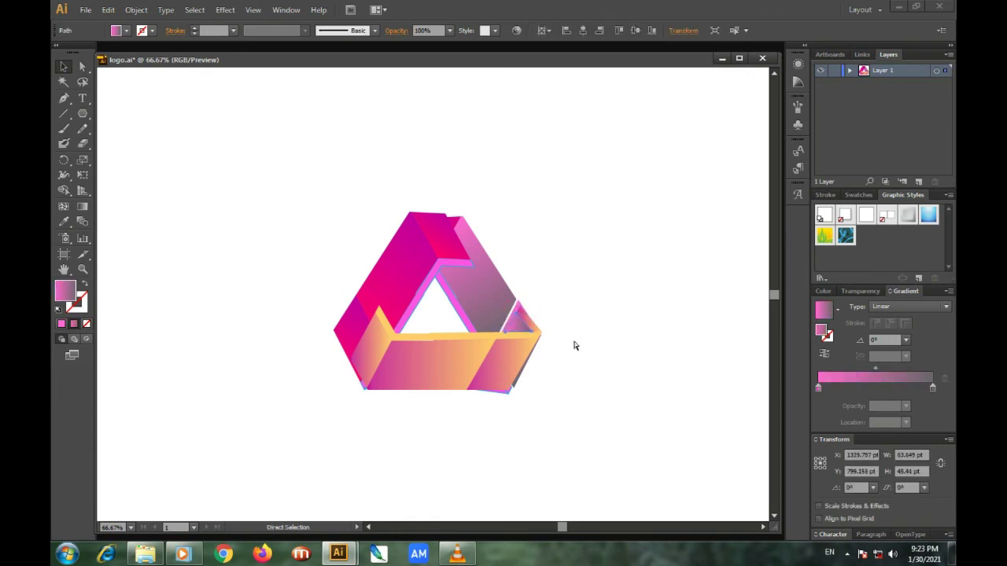
key(ctrl+z)
key(v)
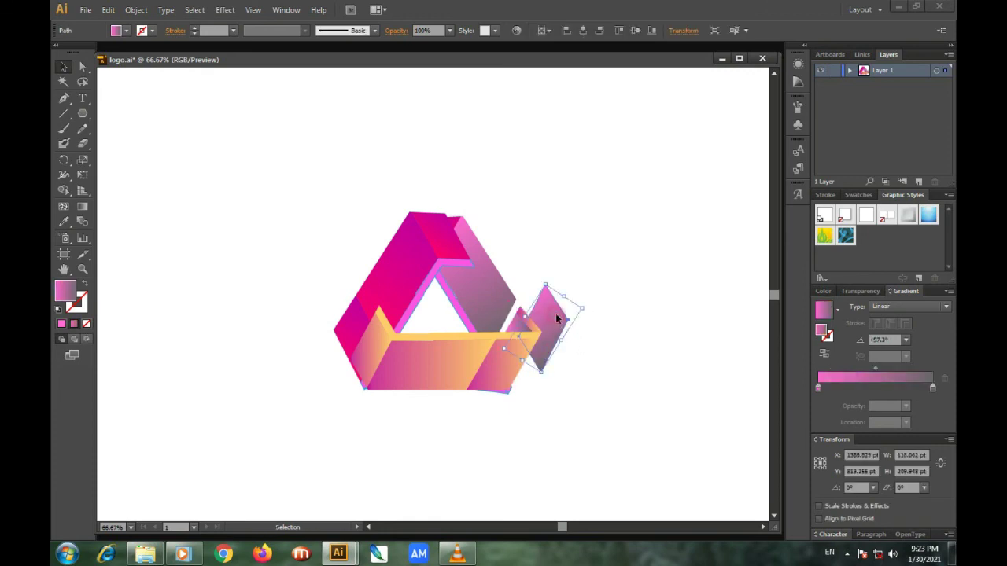
drag(556, 319, 528, 333)
drag(528, 333, 526, 331)
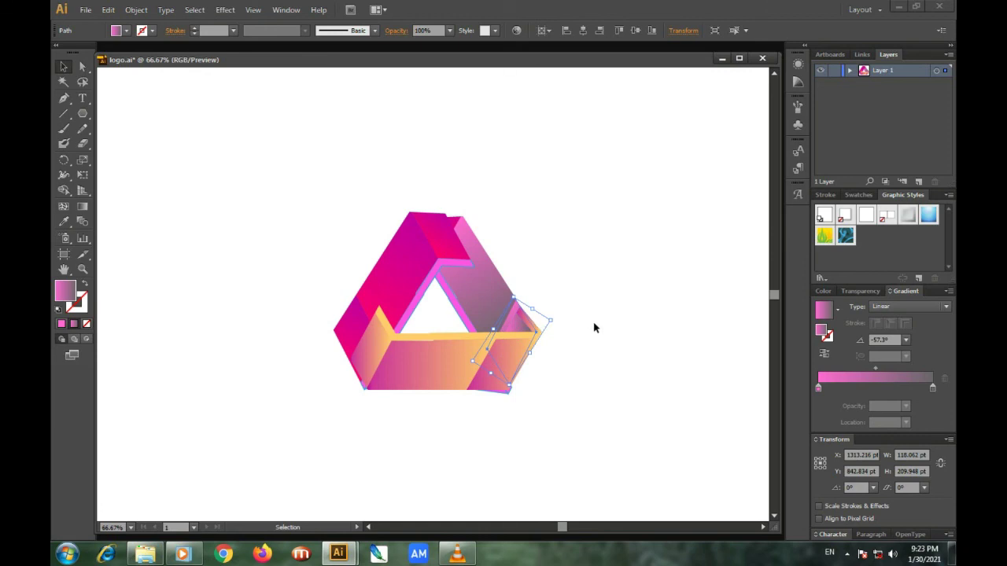
click(613, 322)
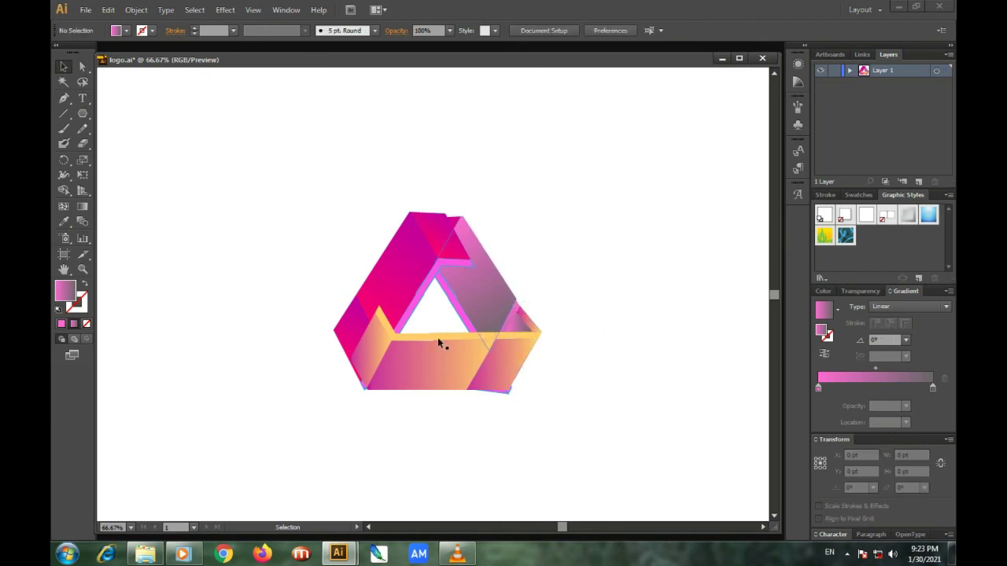
- Eyedrop the right arm's pink-to-mauve gradient onto the top-left facet
click(420, 256)
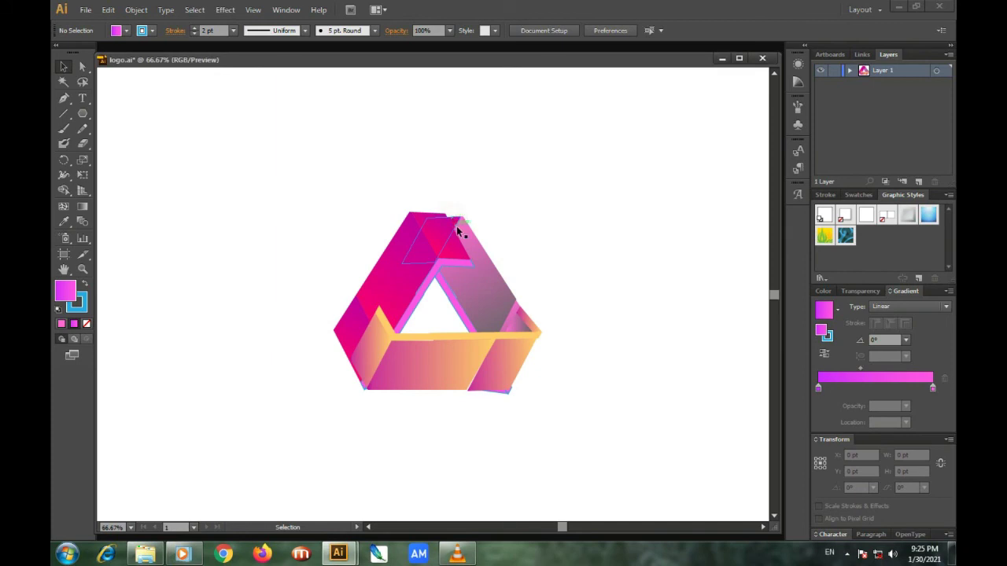
click(456, 226)
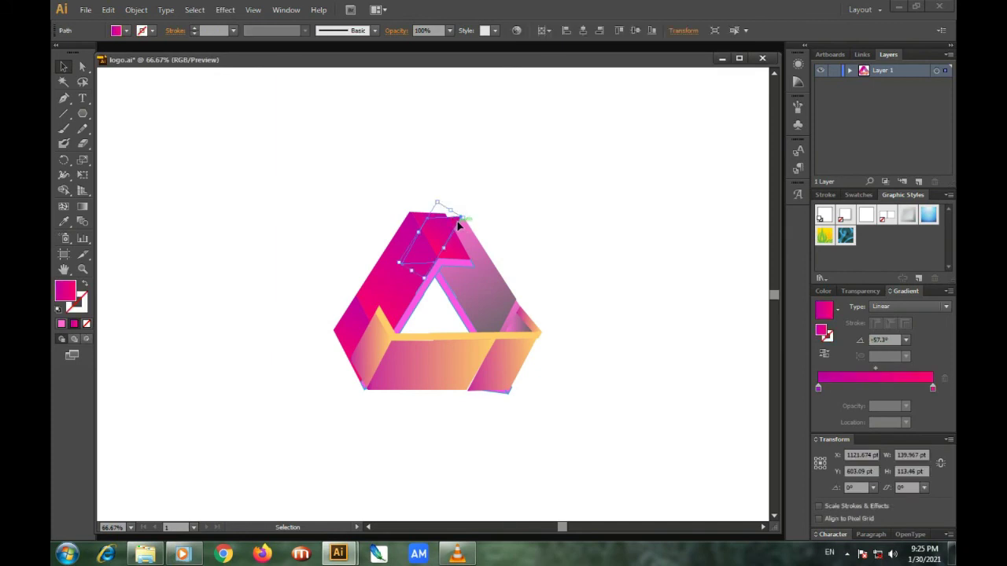
click(506, 199)
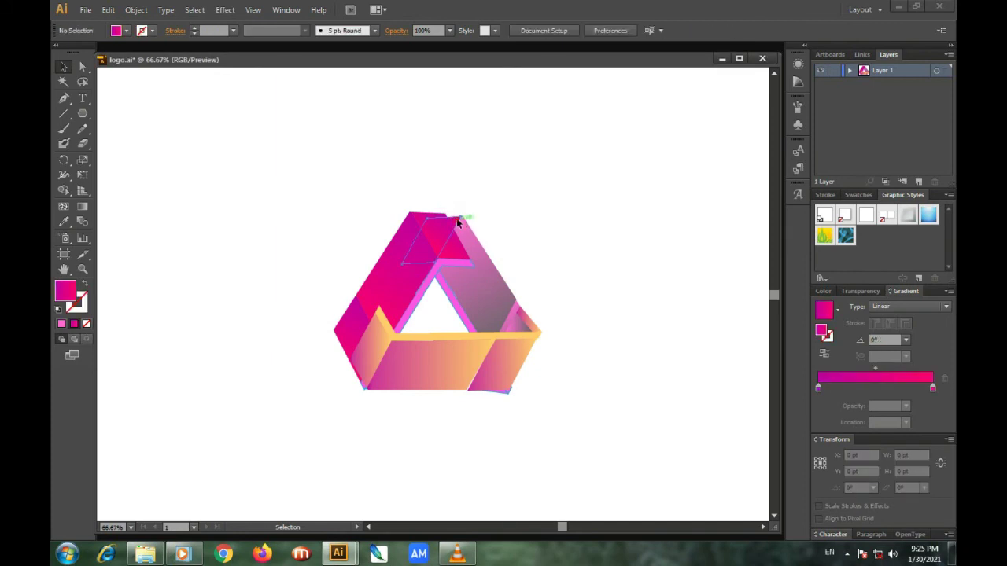
click(457, 223)
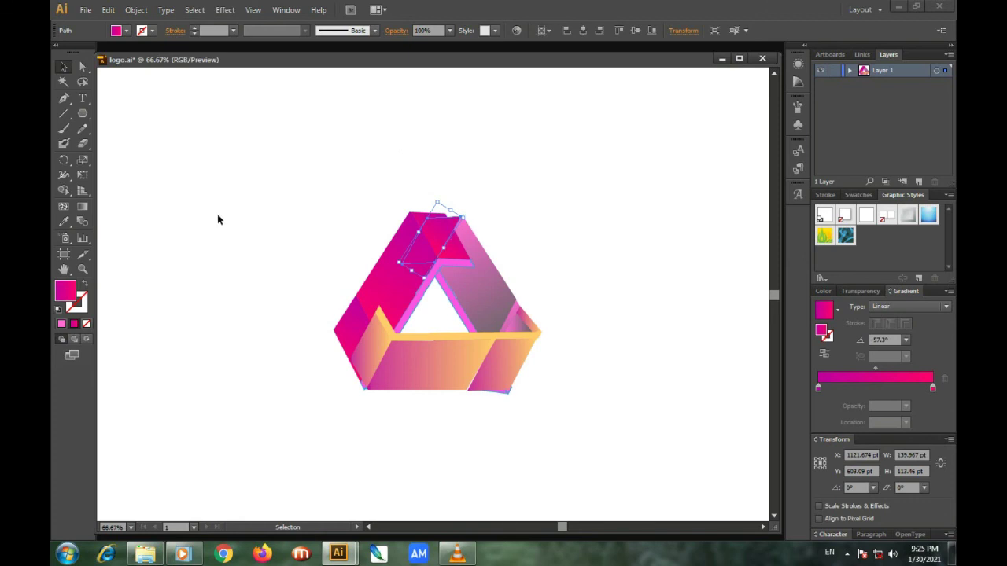
click(70, 225)
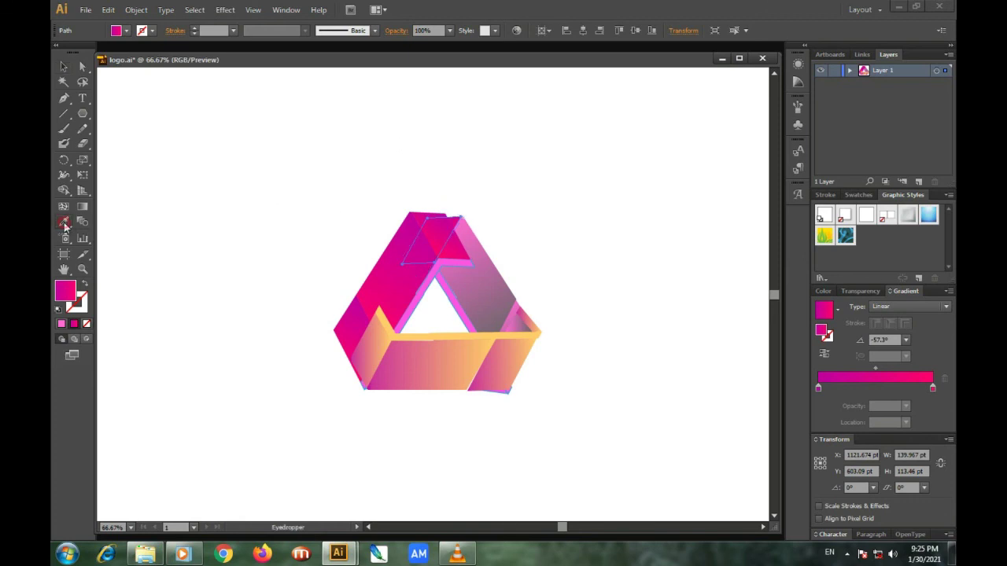
click(484, 280)
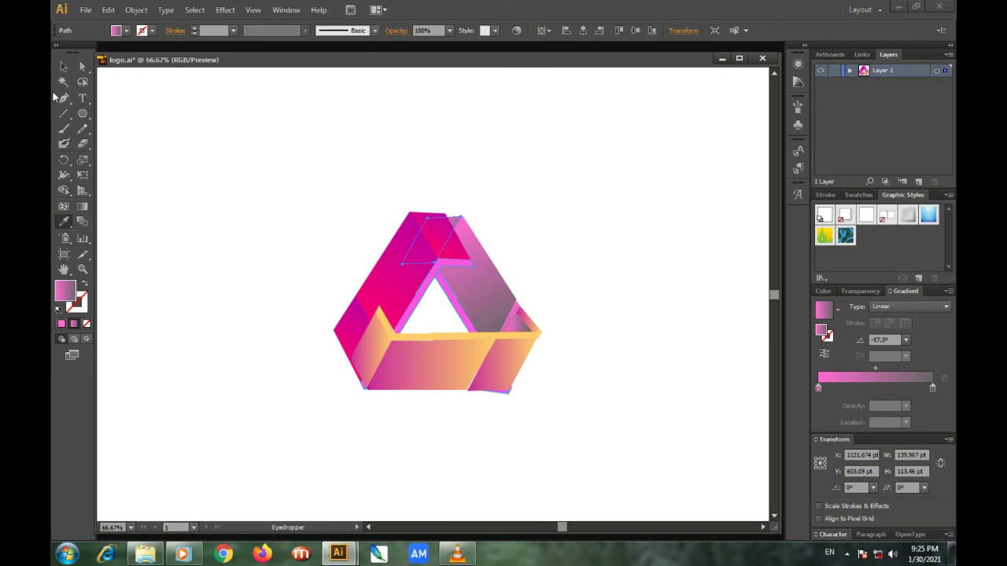
- Copy the right side's mauve gradient onto the long diagonal strip
click(63, 69)
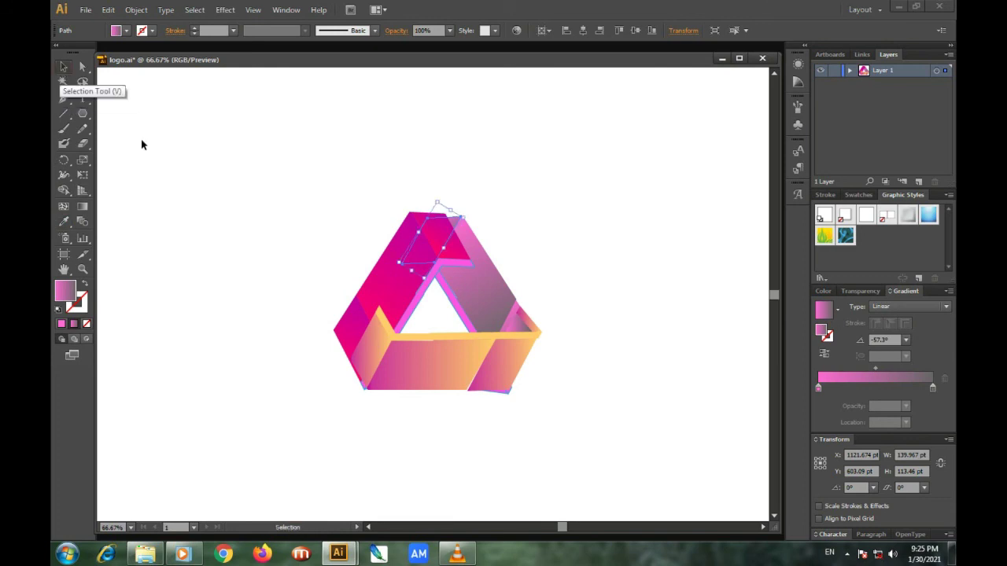
click(452, 300)
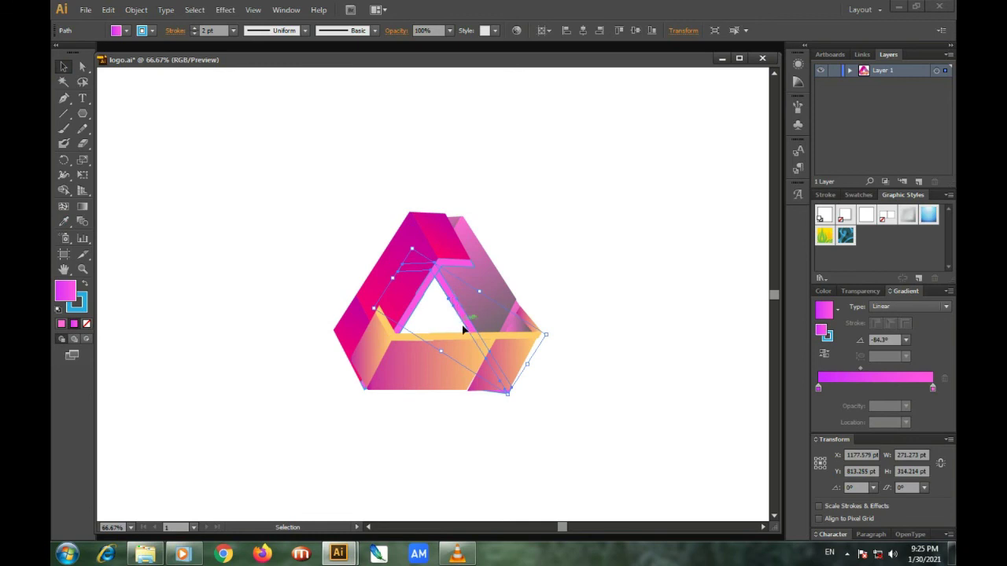
click(65, 223)
click(481, 288)
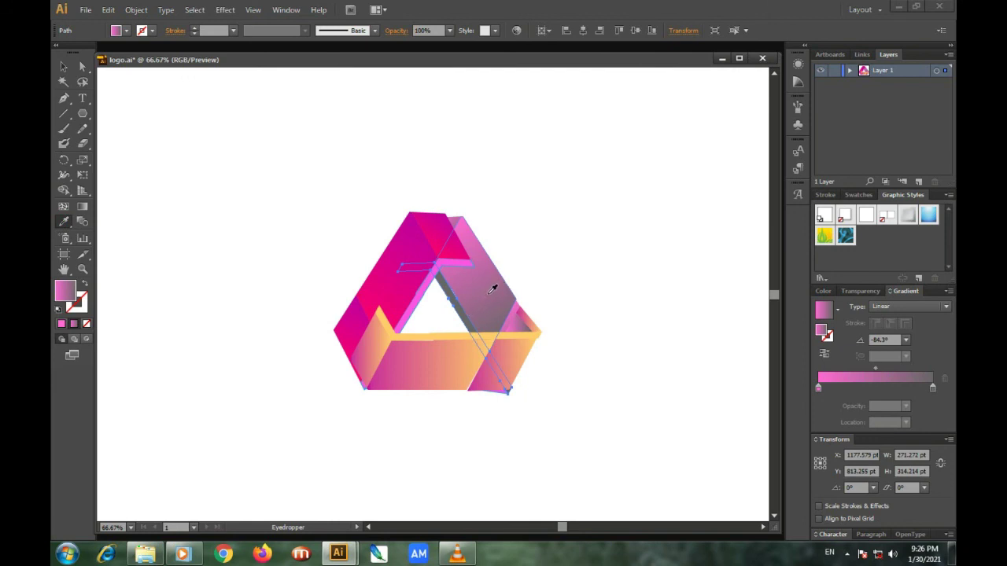
- Cancel the revert prompt and set the top face's right gradient stop to E6E6E6
key(F12)
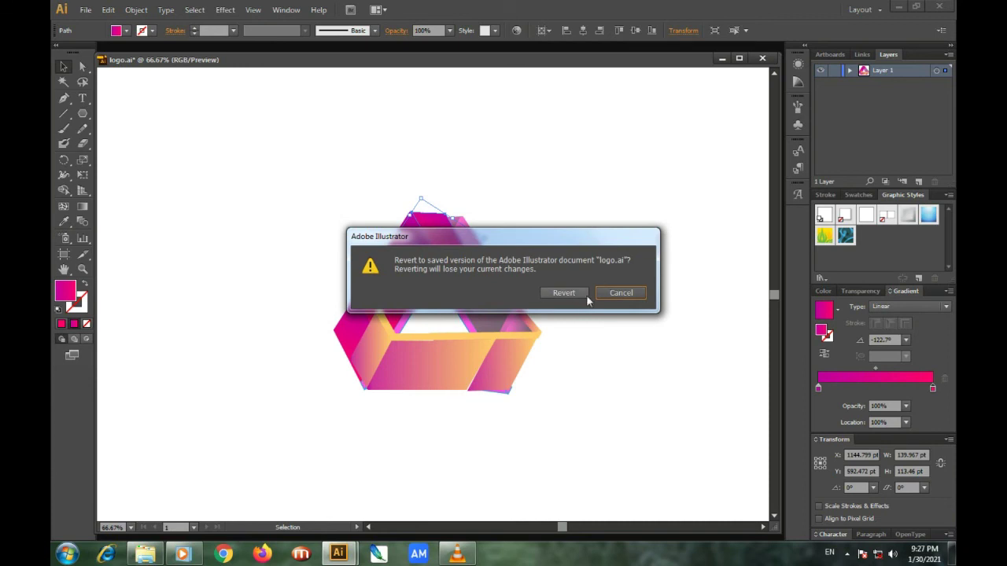
click(618, 293)
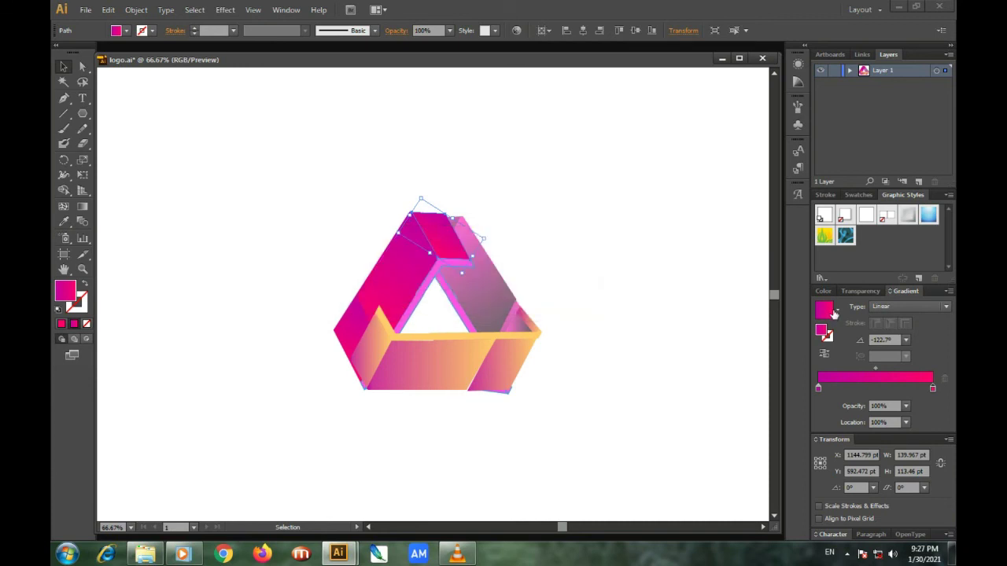
double_click(933, 389)
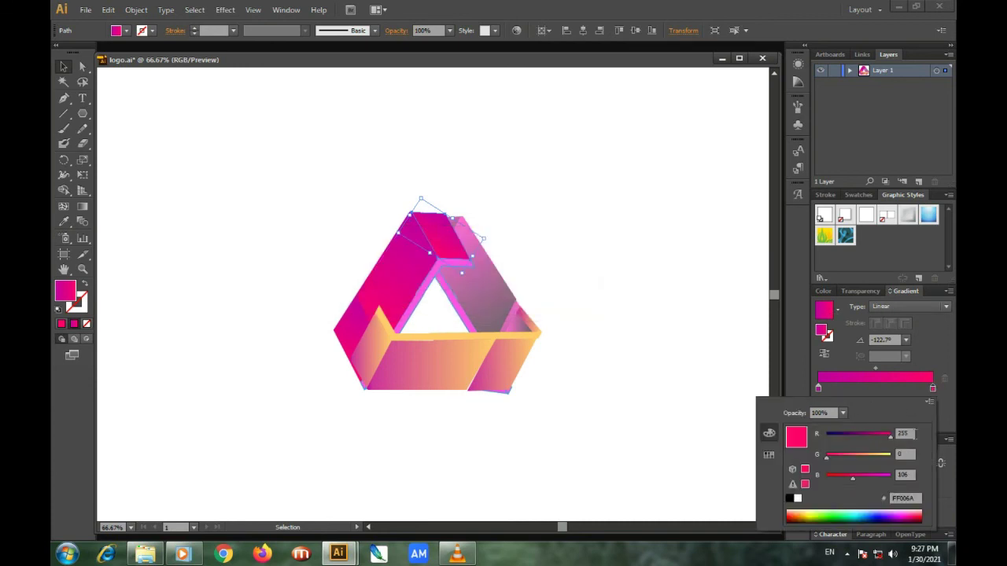
text(2)
key(Tab)
text(23)
click(905, 475)
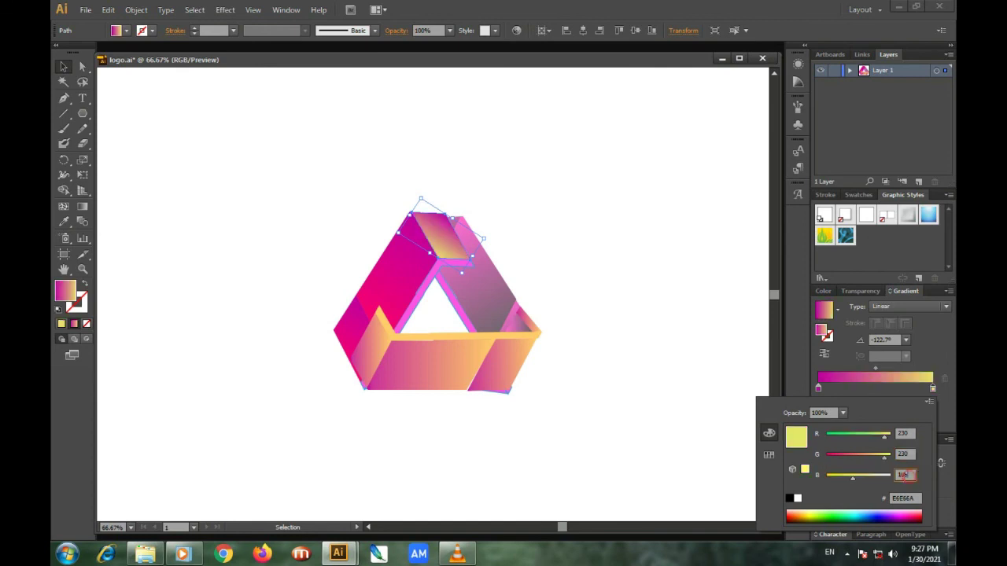
text(230)
- Set the left gradient stop to vivid purple AF00FF
double_click(818, 389)
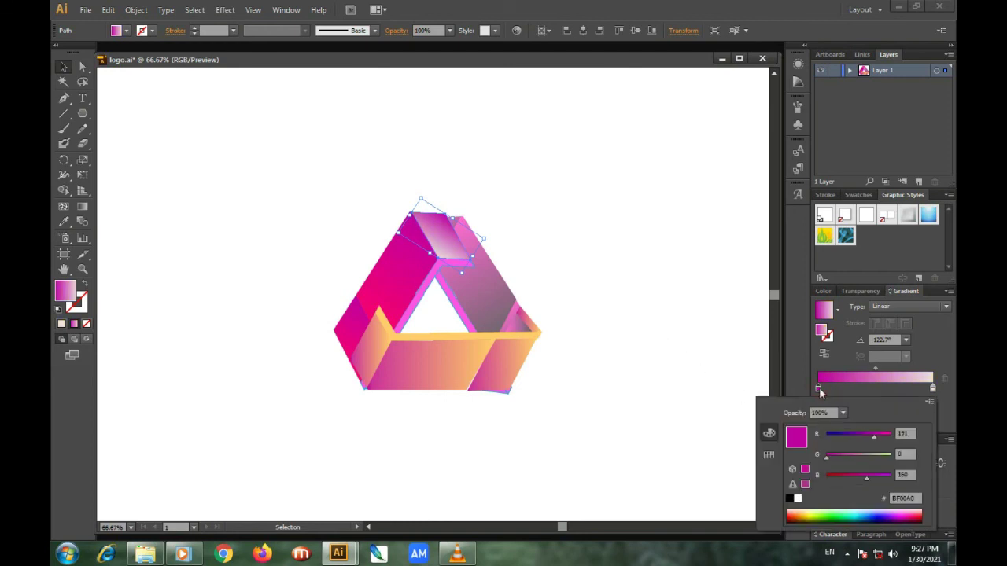
click(896, 511)
click(646, 198)
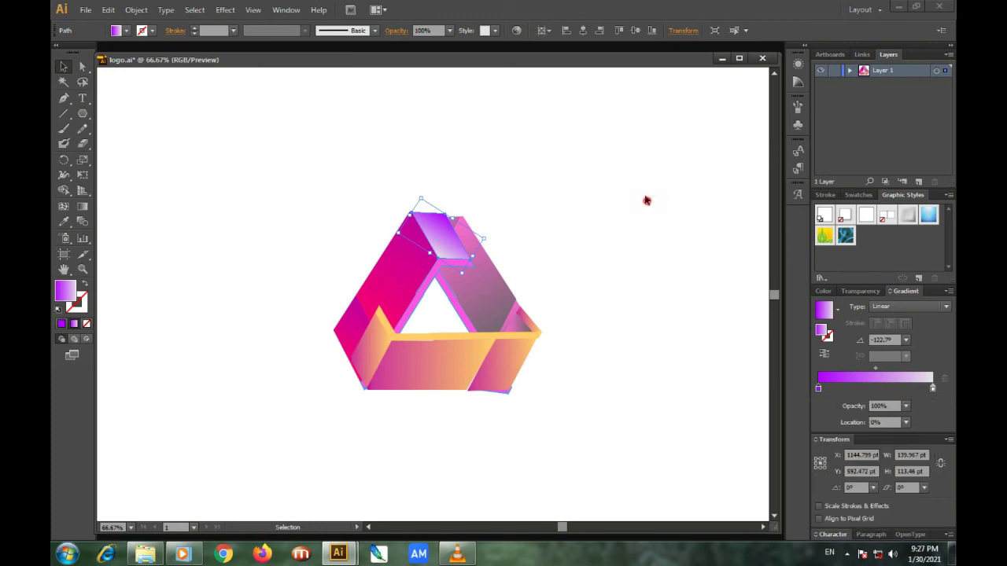
- Eyedrop the top face's purple-to-white gradient onto the left magenta face
click(402, 272)
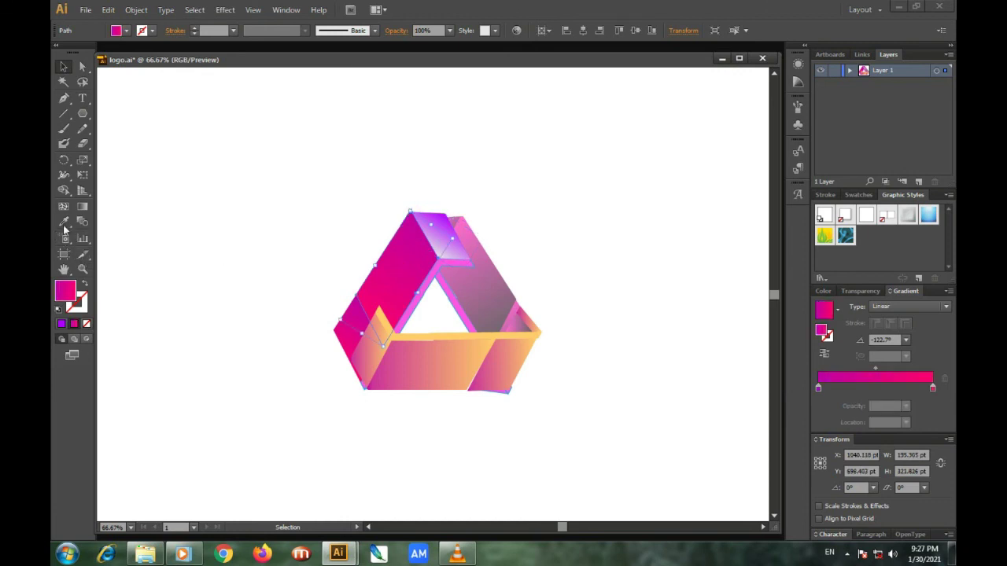
click(64, 224)
click(399, 257)
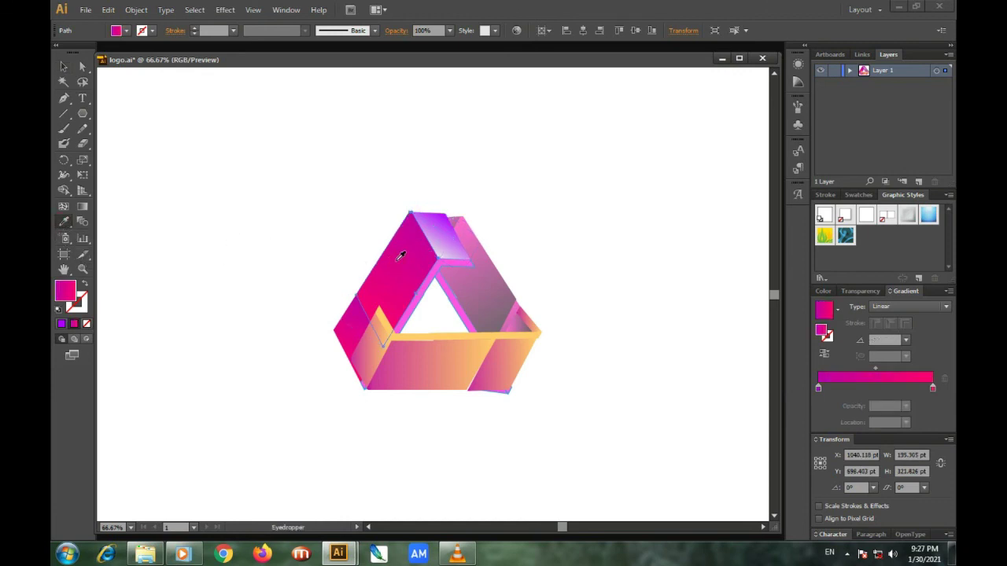
click(443, 225)
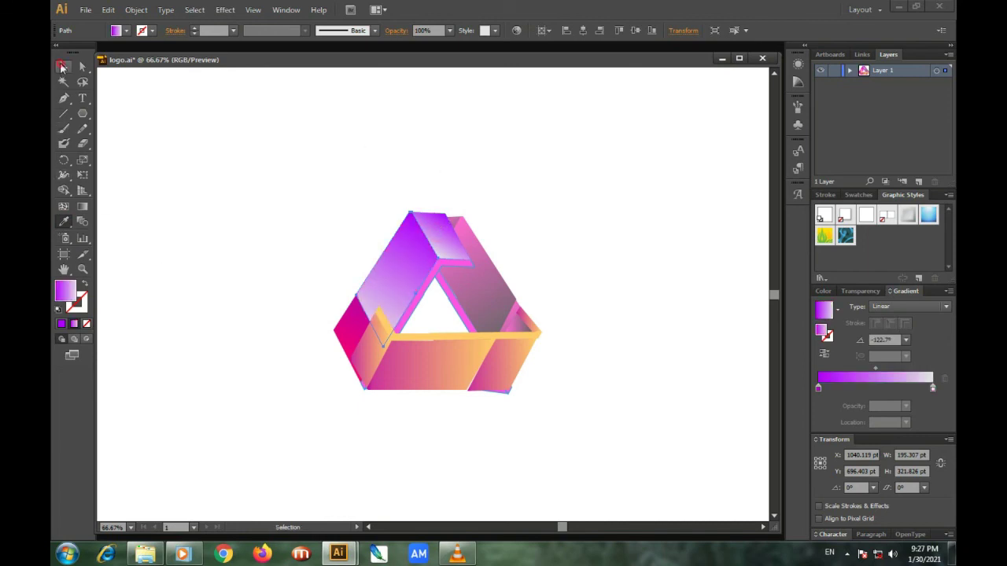
click(64, 67)
- Copy the purple gradient onto the lower left face, then select the top face
click(348, 331)
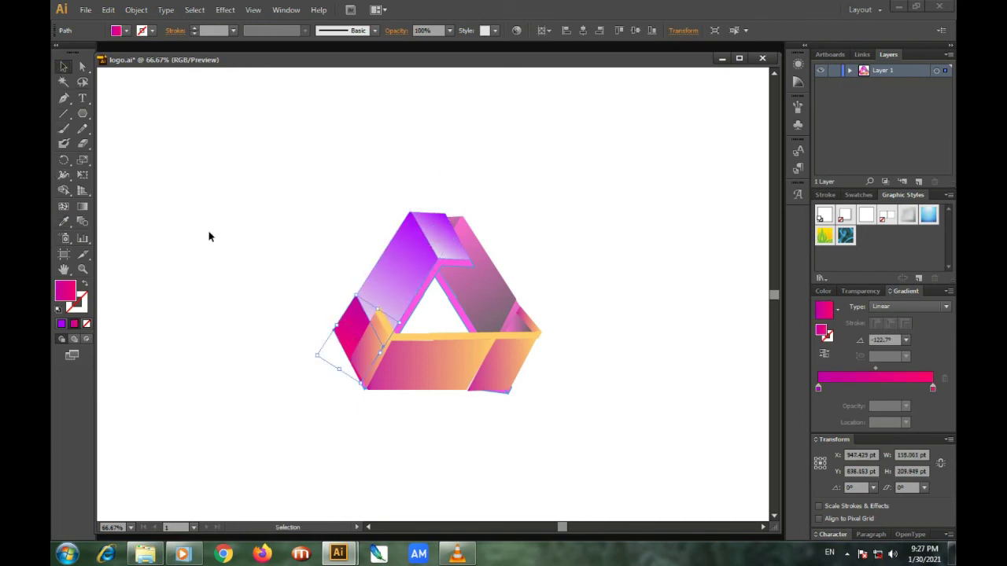
click(64, 221)
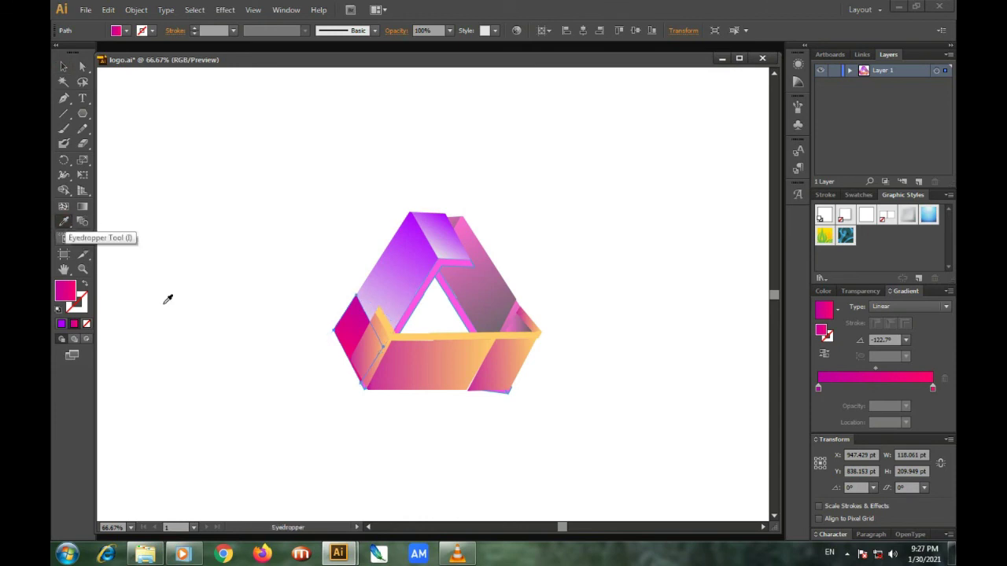
click(406, 293)
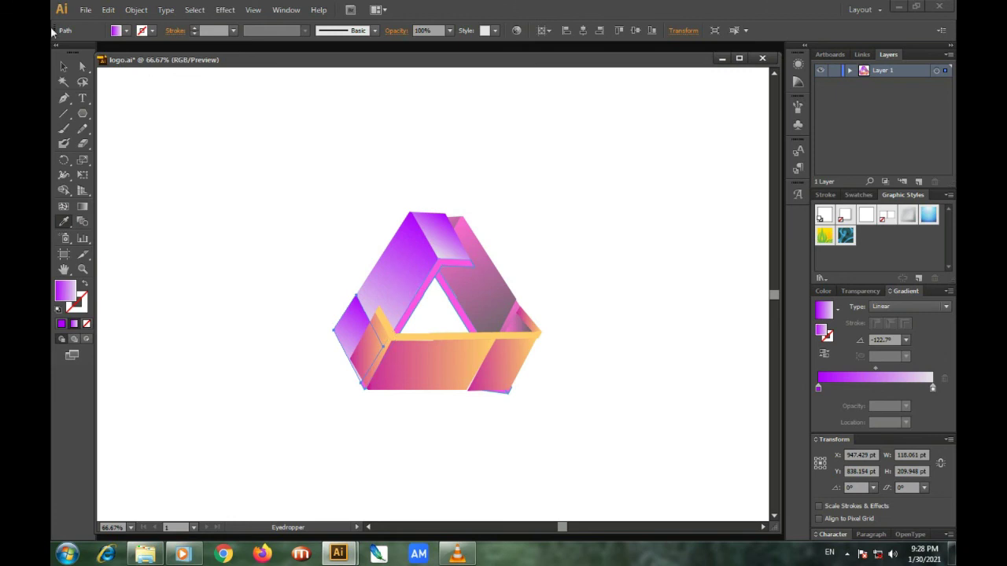
click(64, 66)
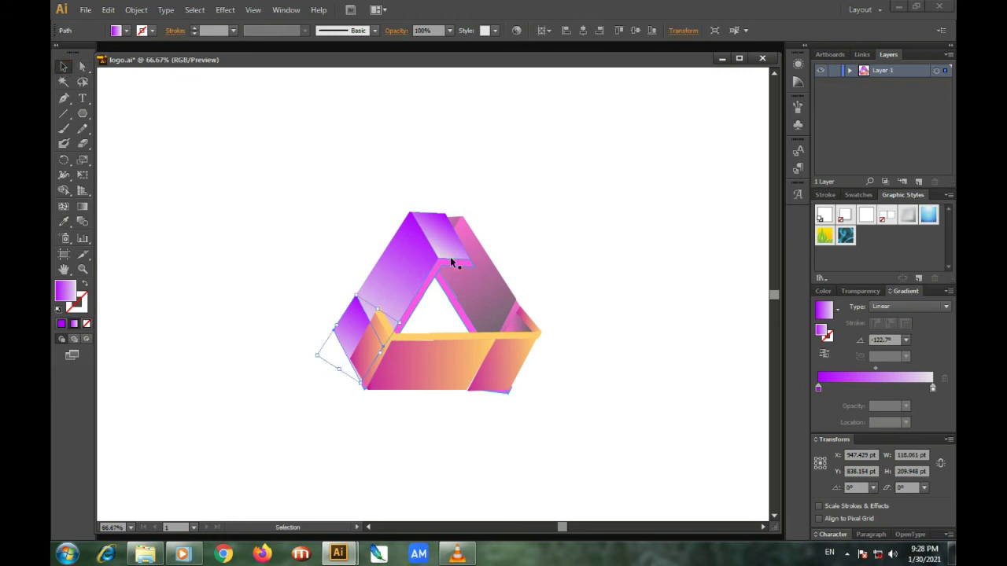
click(452, 262)
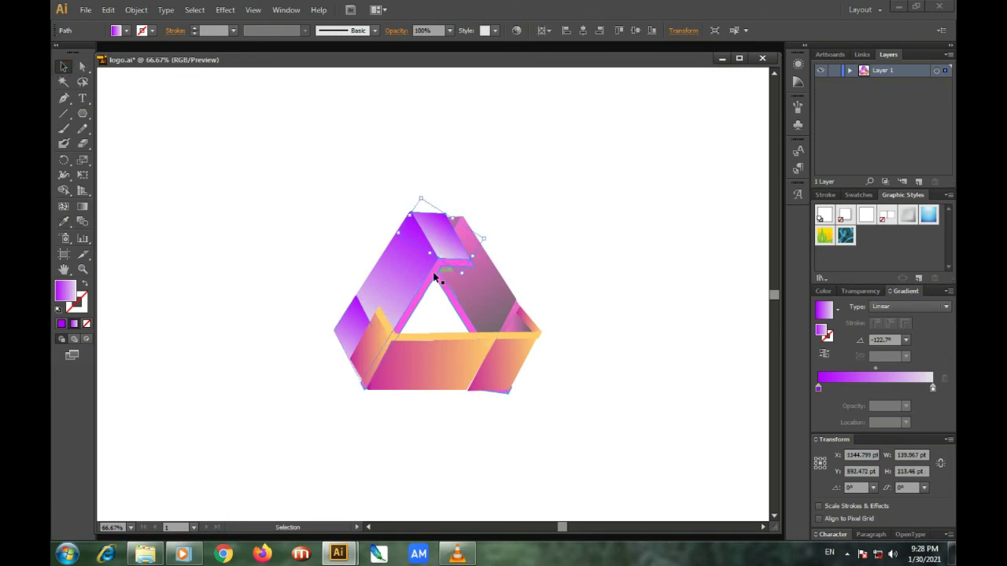
- Eyedrop a magenta-pink gradient onto the thin inner strip on the left side
click(432, 277)
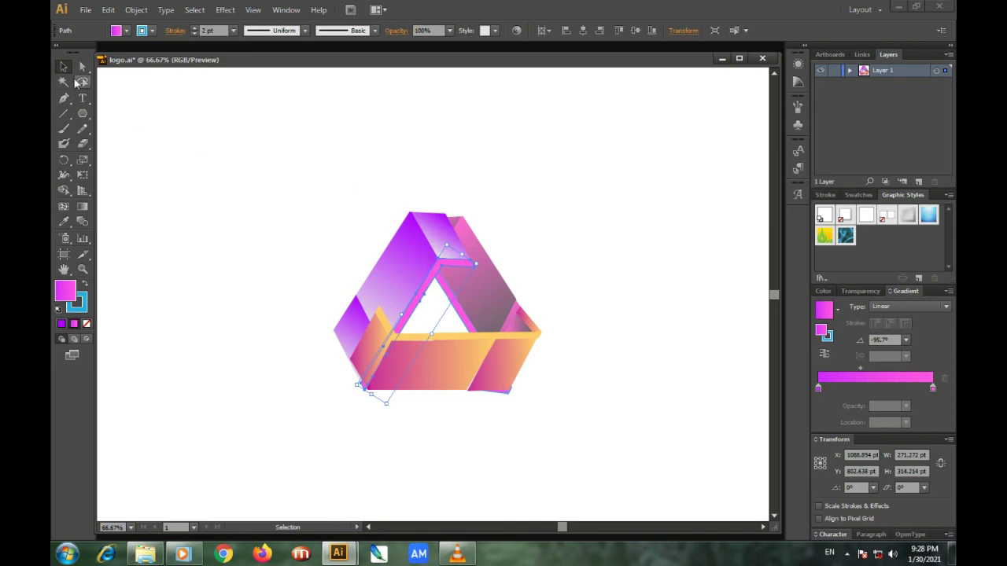
click(65, 226)
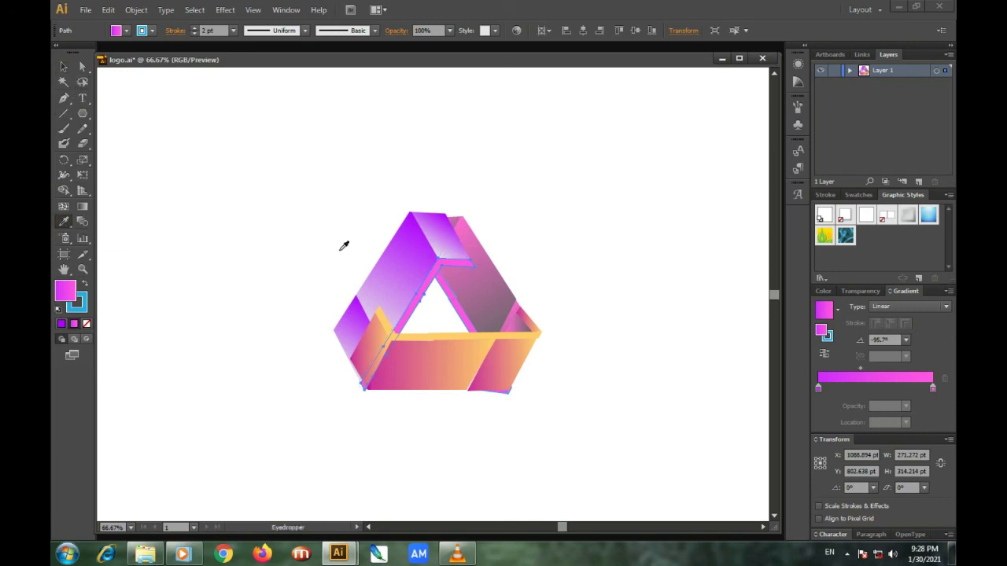
click(418, 274)
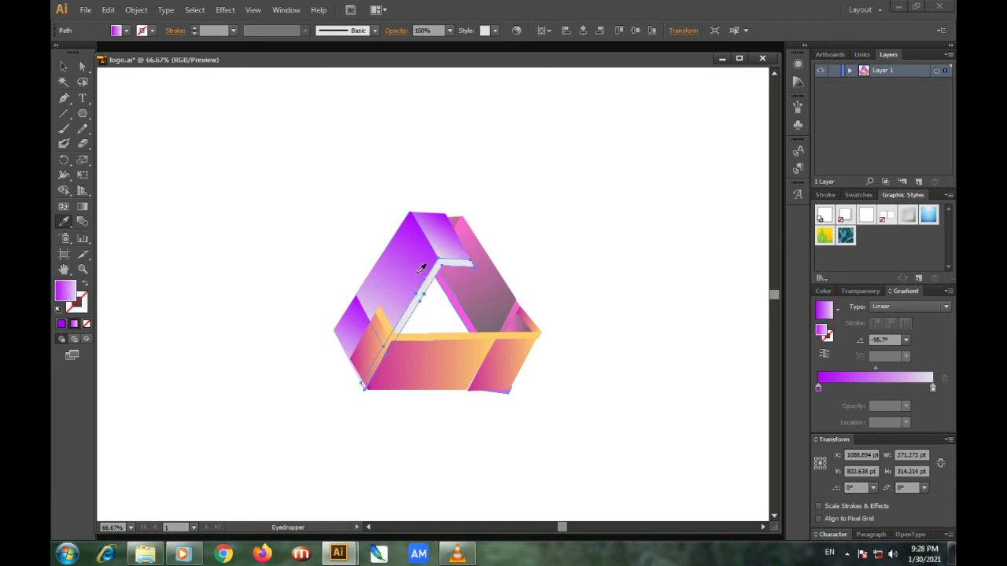
click(406, 240)
click(434, 344)
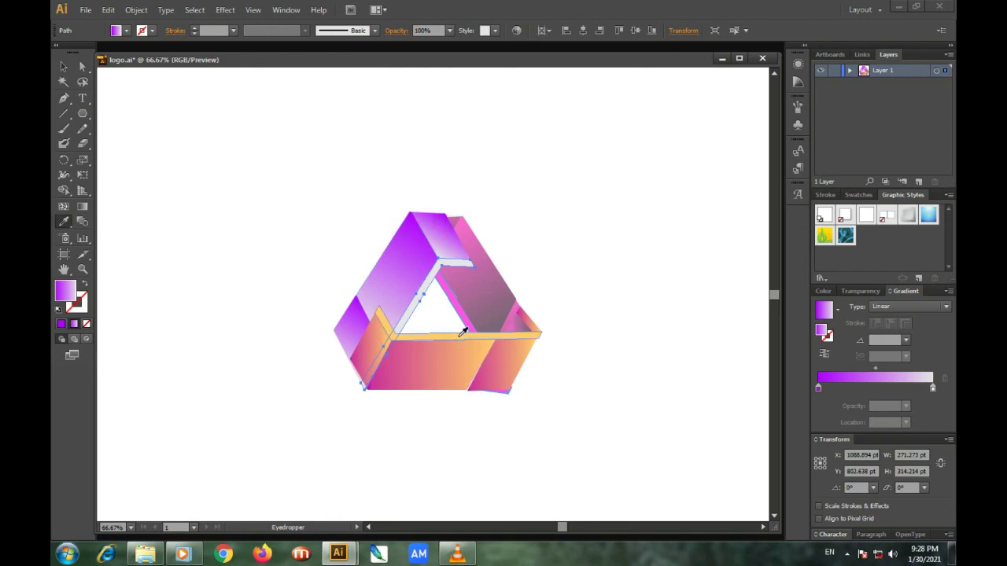
click(463, 333)
click(450, 271)
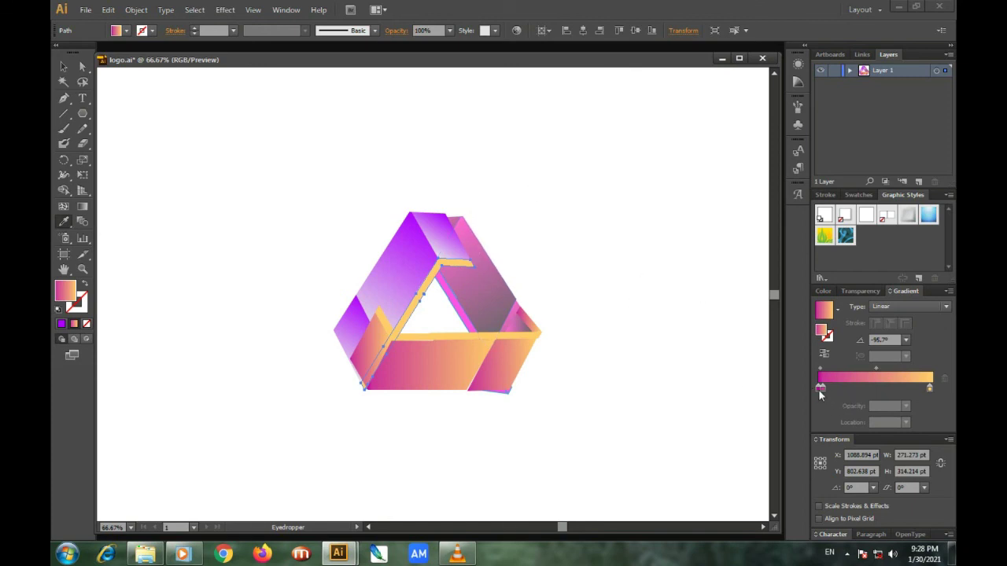
- Change the strip's end gradient stop from orange to purple AF15FF
click(930, 389)
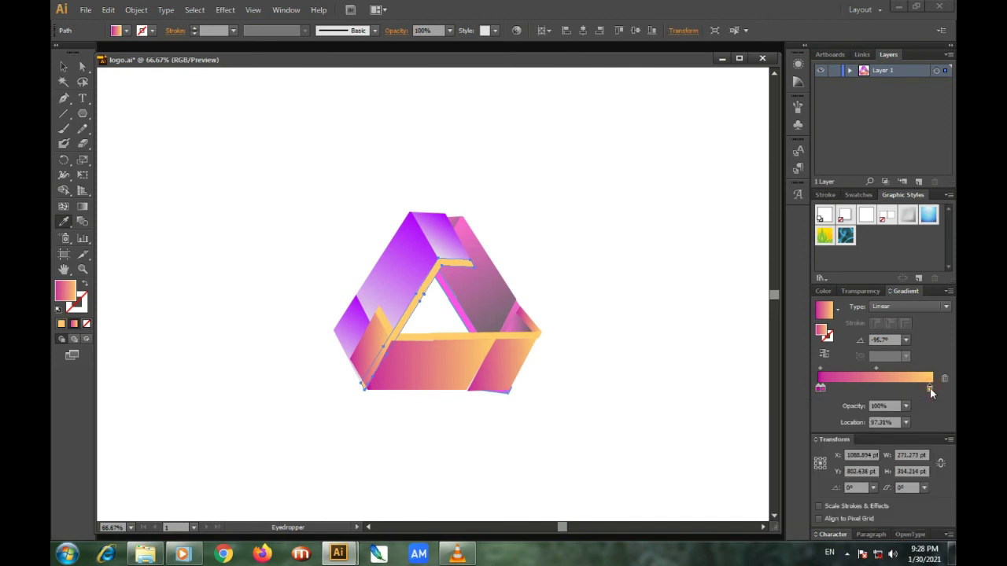
double_click(930, 390)
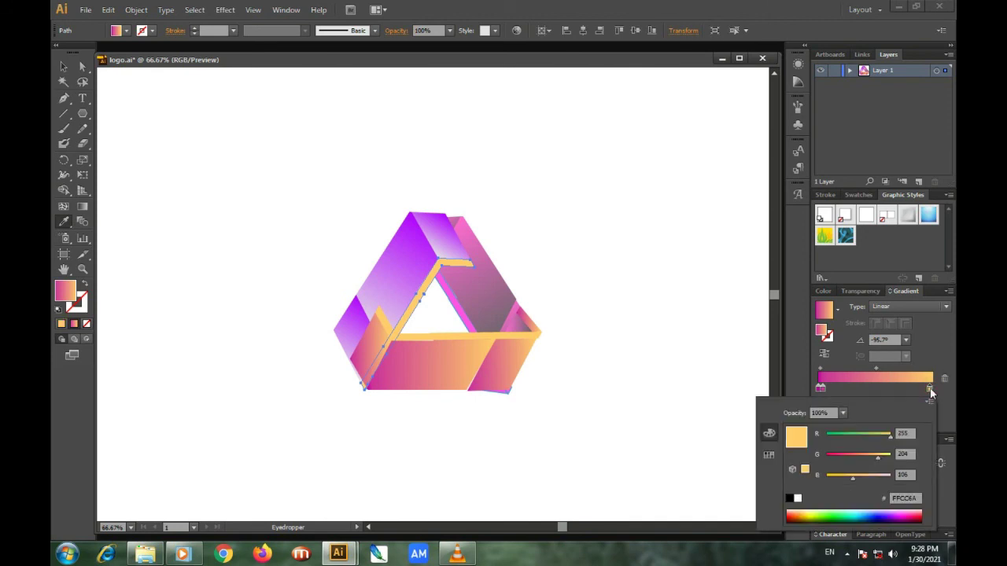
click(893, 513)
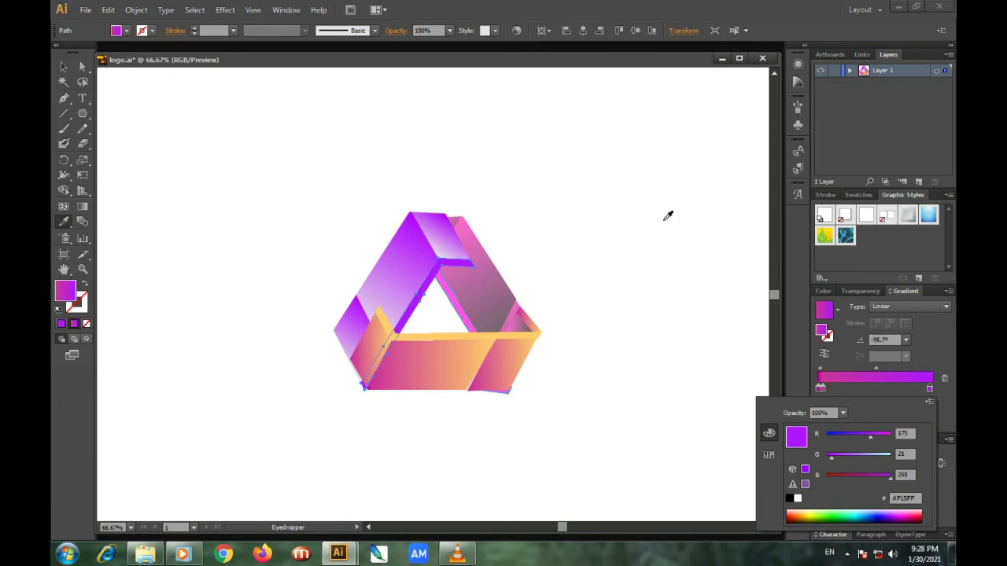
key(Escape)
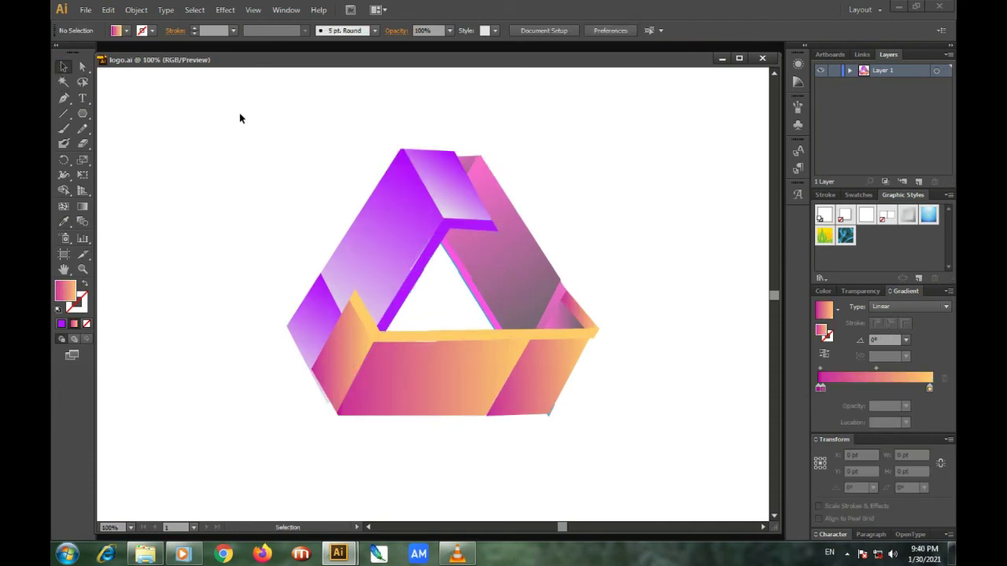
- Select all the violet, magenta, pink and orange triangle pieces and group them into one object
mouse_move(211, 111)
mouse_down()
mouse_move(675, 488)
mouse_move(512, 413)
mouse_up()
right_click(440, 367)
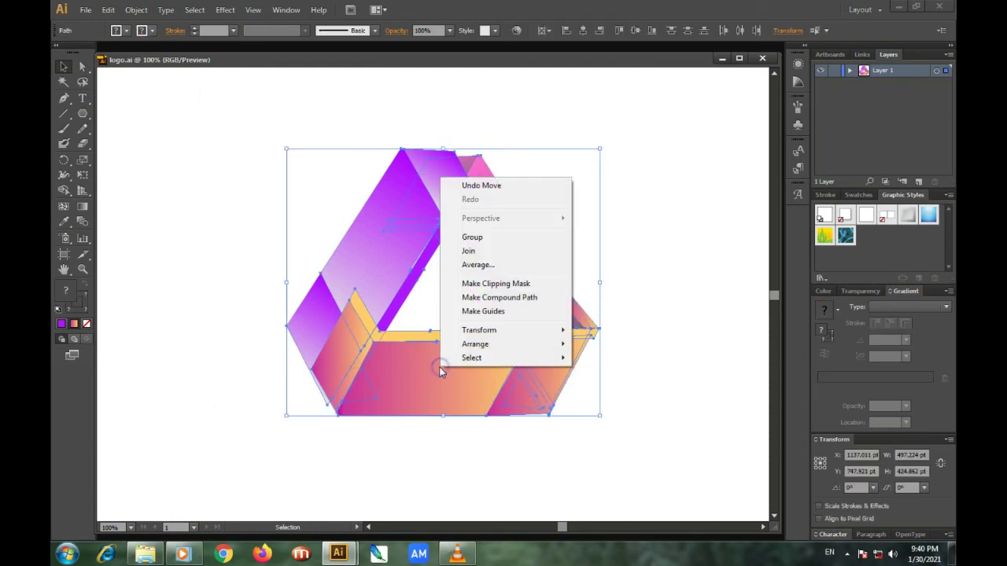
click(476, 237)
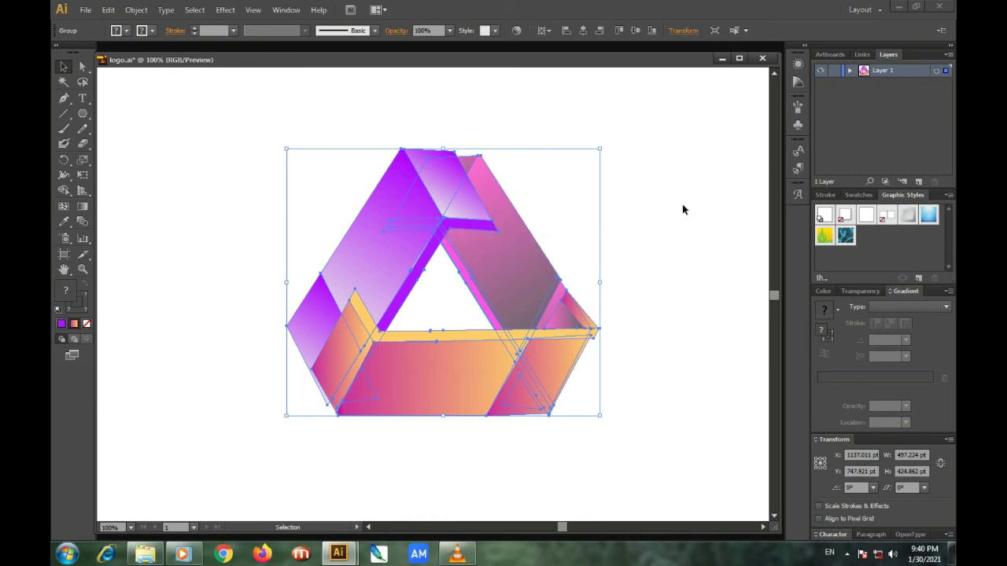